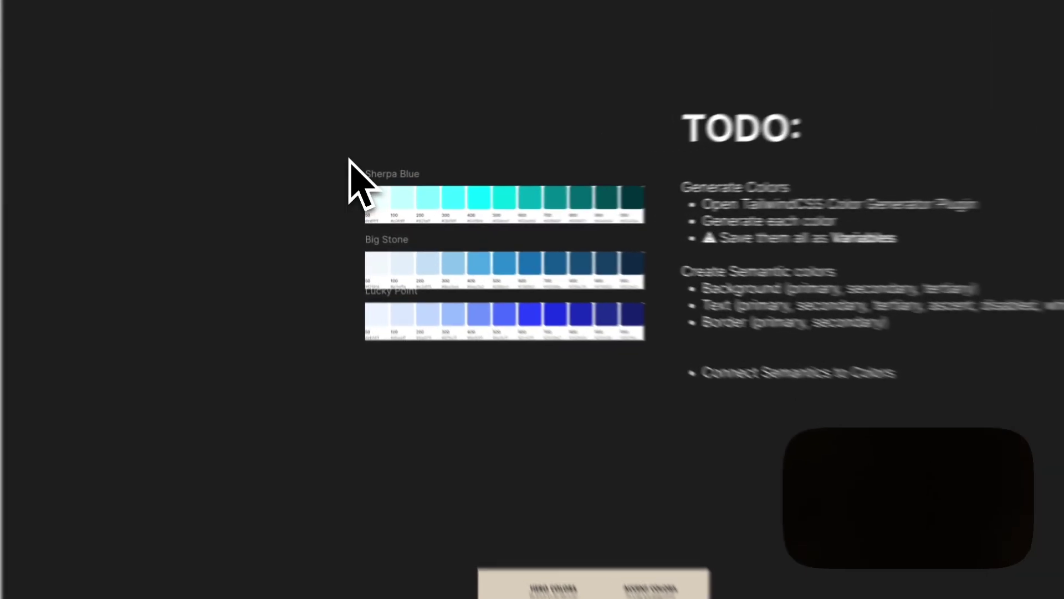
# Step: Delete the Sherpa Blue, Big Stone and Lucky Point color guides beside the TODO list
pyautogui.moveTo(348, 173); pyautogui.dragTo(547, 333)
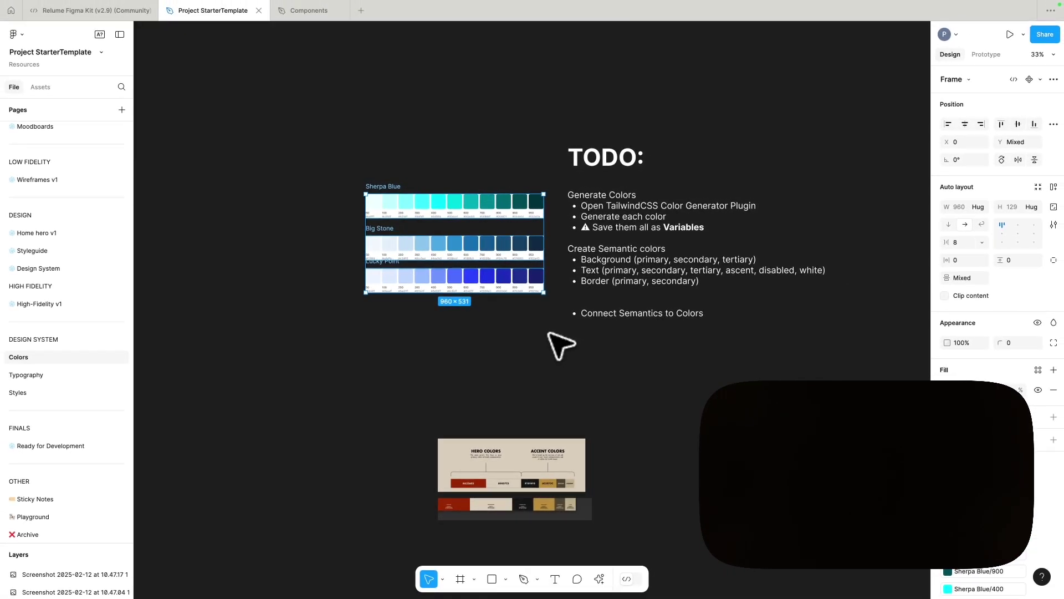
pyautogui.press('Delete')
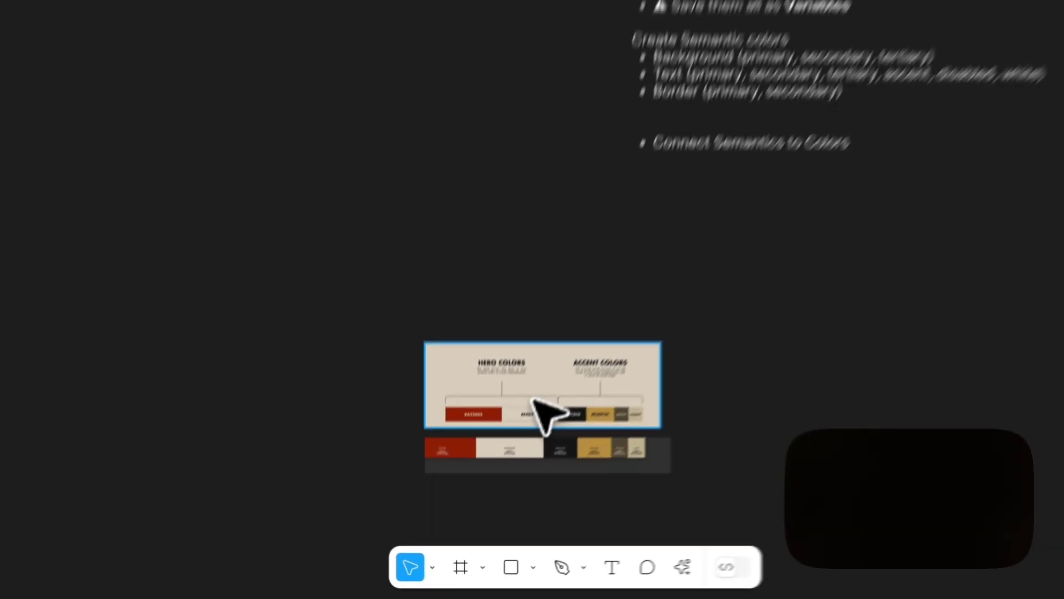
# Step: Launch the Tailwind CSS Color Generator plugin for use with the hero and accent colors palette image
pyautogui.click(504, 466)
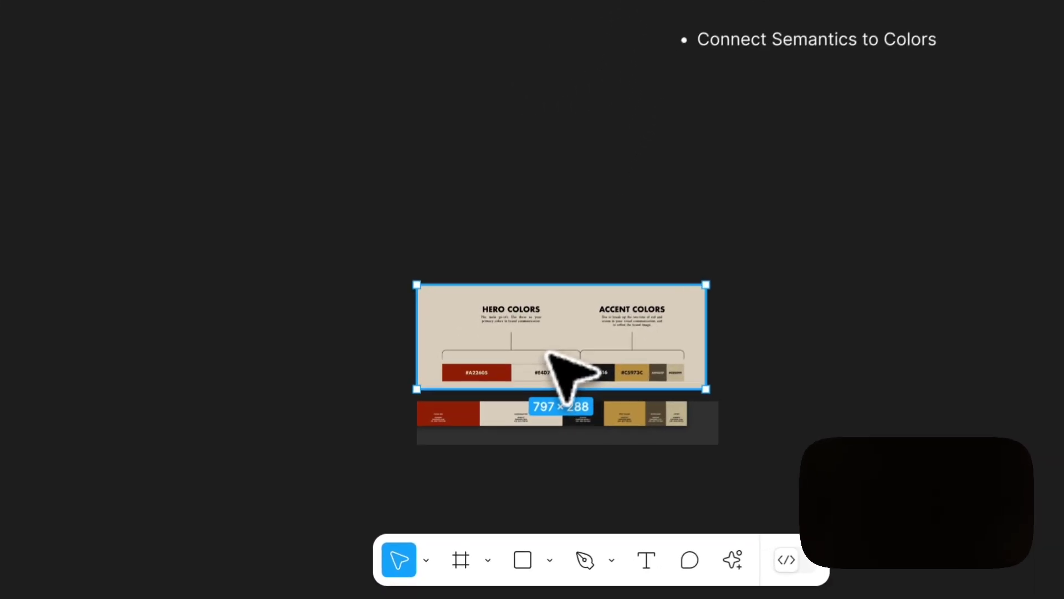
pyautogui.scroll(-5, 551, 348)
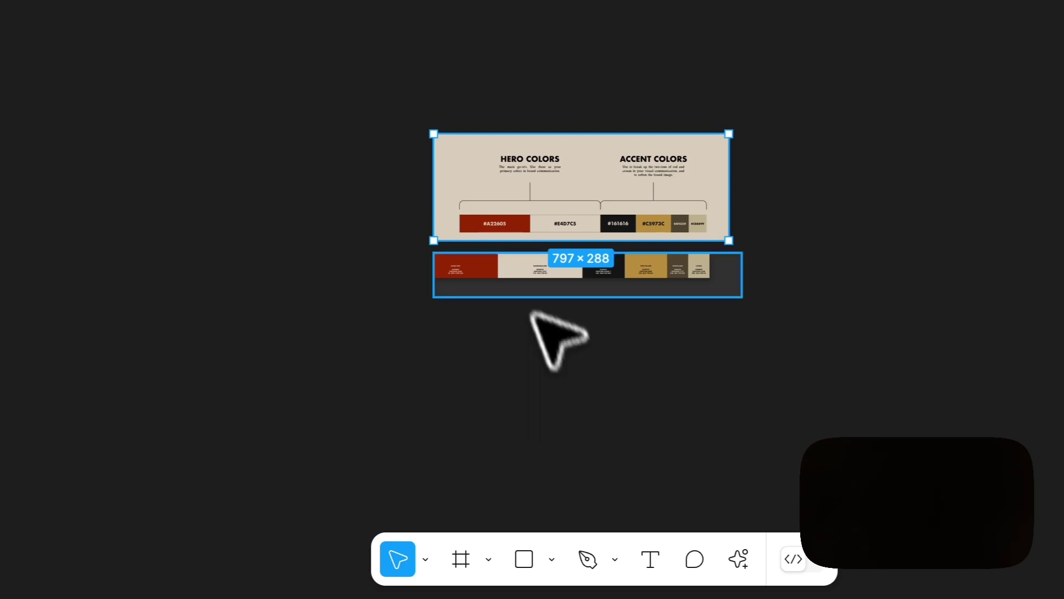
pyautogui.scroll(3, 516, 265)
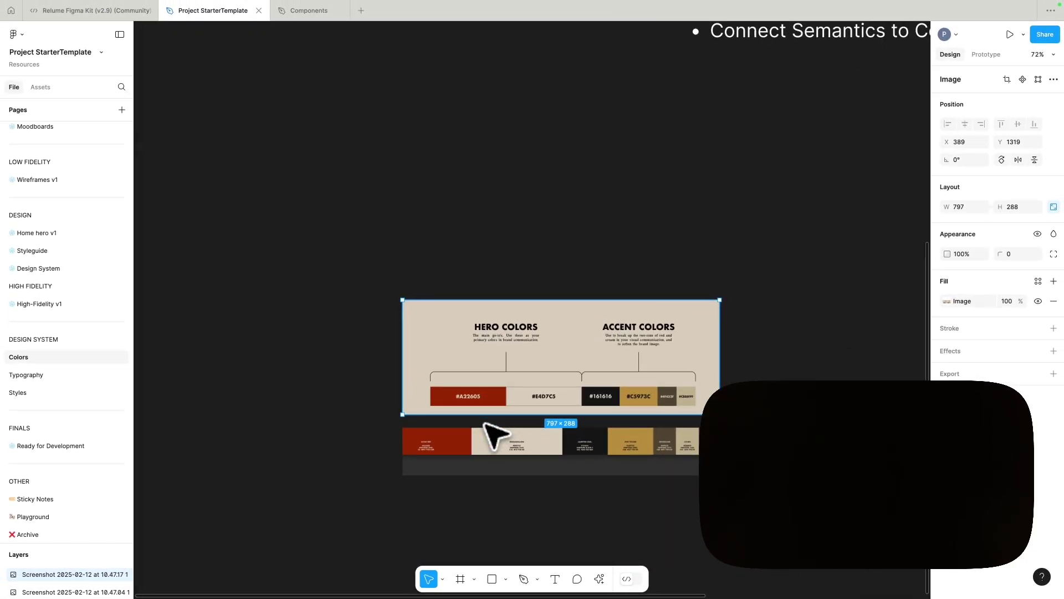
pyautogui.click(16, 35)
pyautogui.moveTo(53, 157)
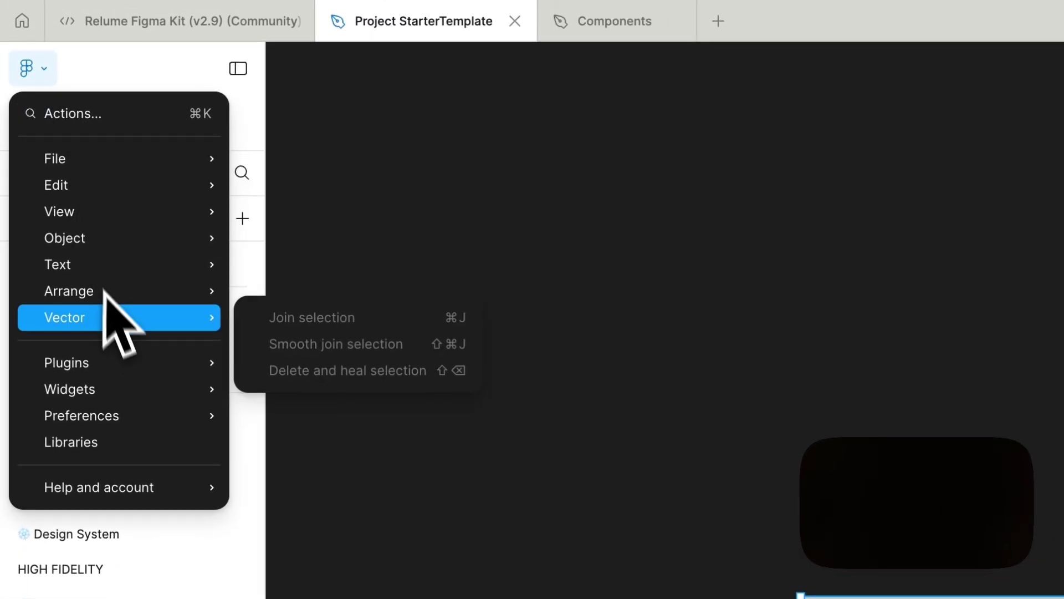
pyautogui.moveTo(112, 368)
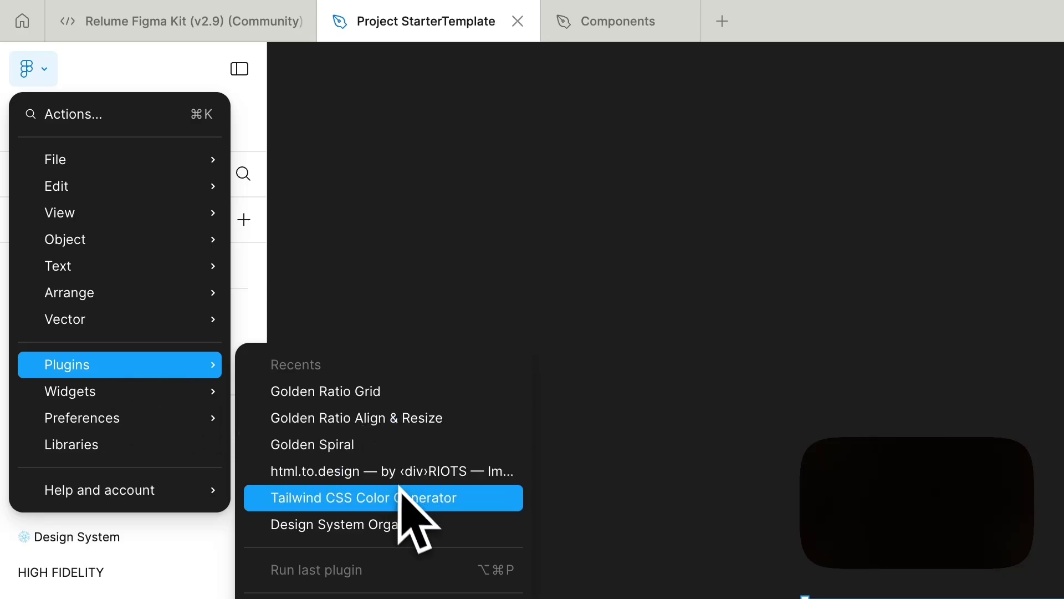
pyautogui.click(399, 497)
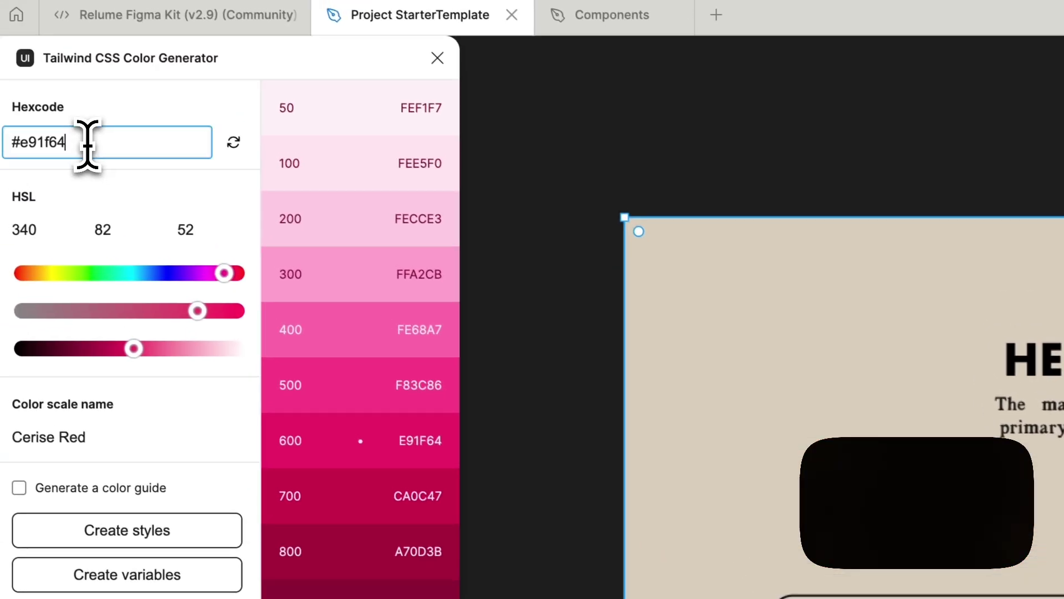
# Step: Generate a color scale from #A22605 named Kayak Red and create its variables with a color guide
pyautogui.tripleClick(87, 145)
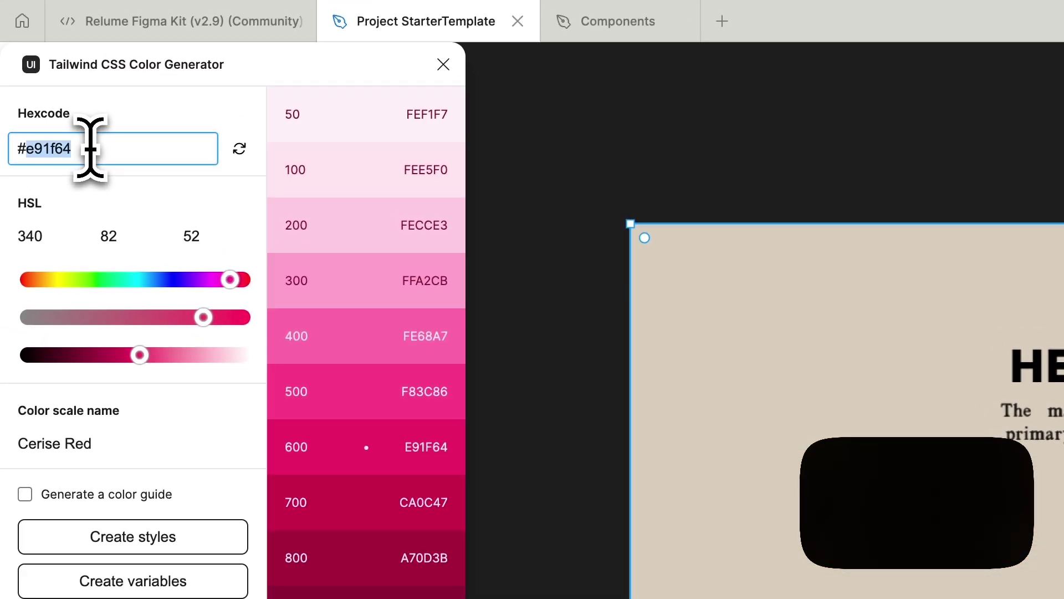
pyautogui.write('A22')
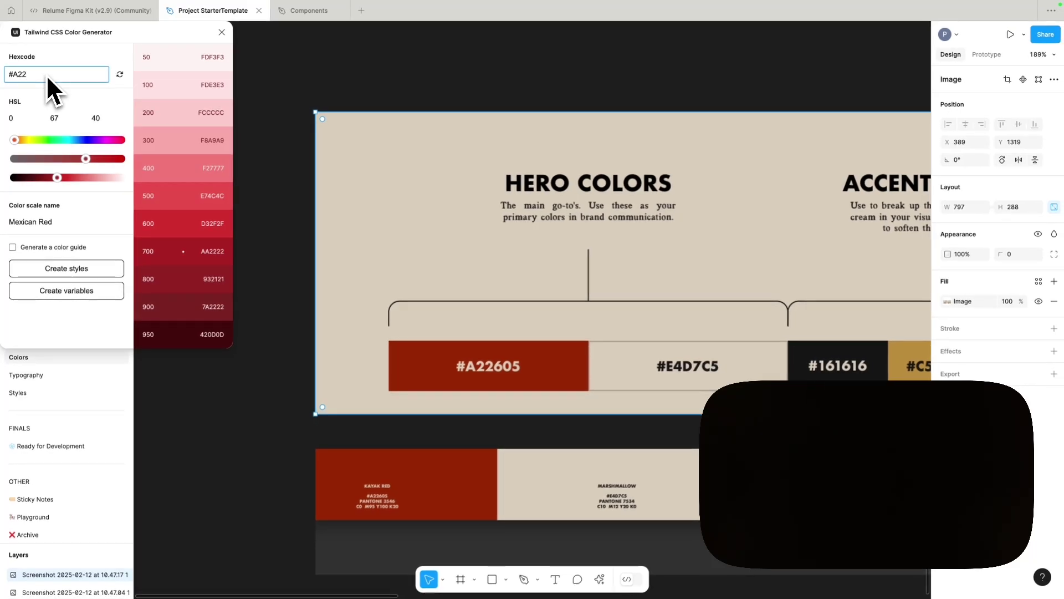
pyautogui.write('605')
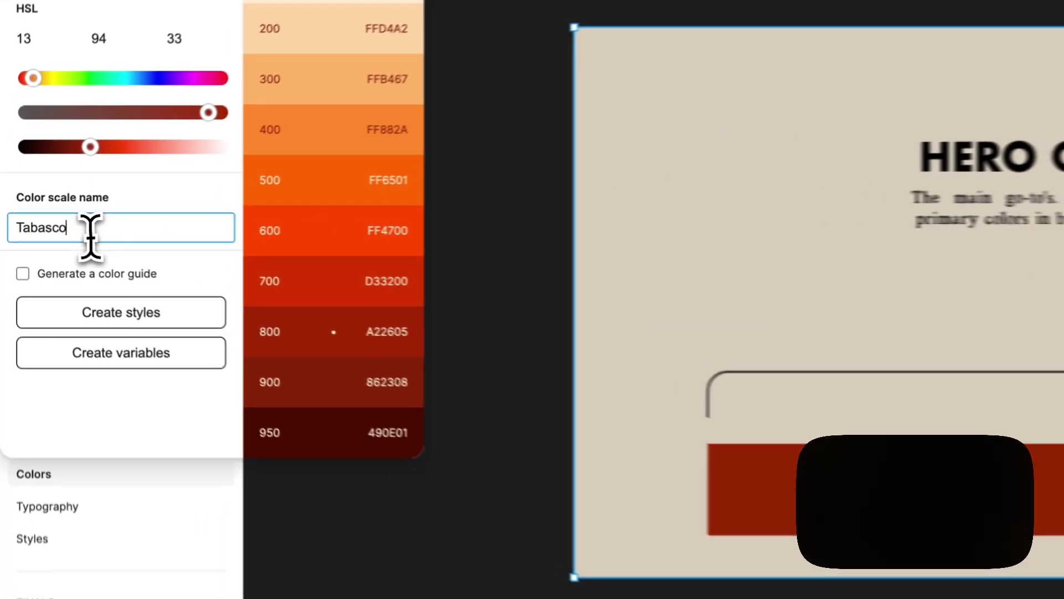
pyautogui.doubleClick(47, 224)
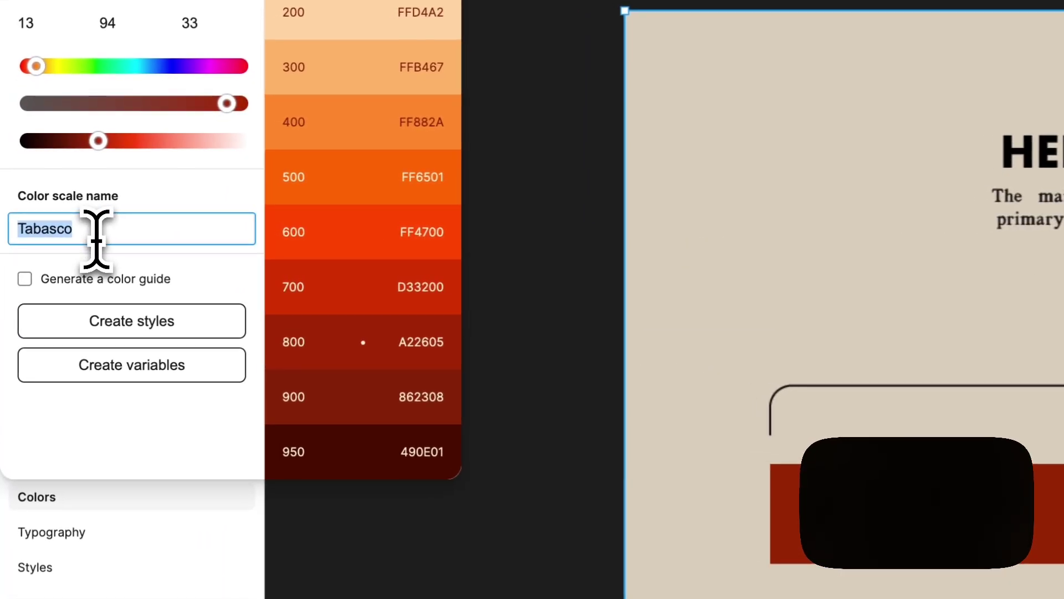
pyautogui.write('Kayak Red')
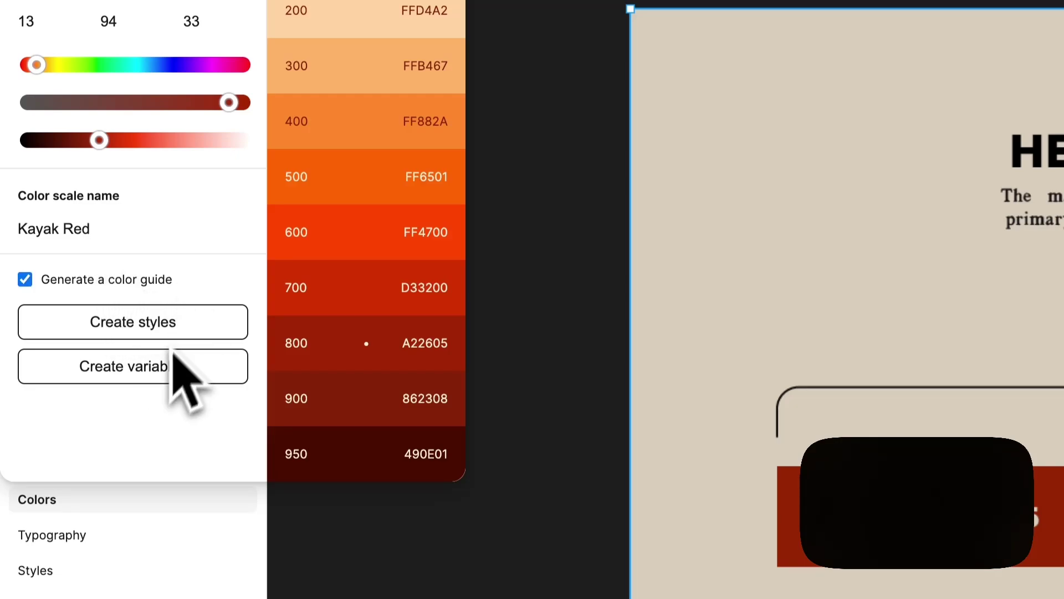
pyautogui.click(165, 375)
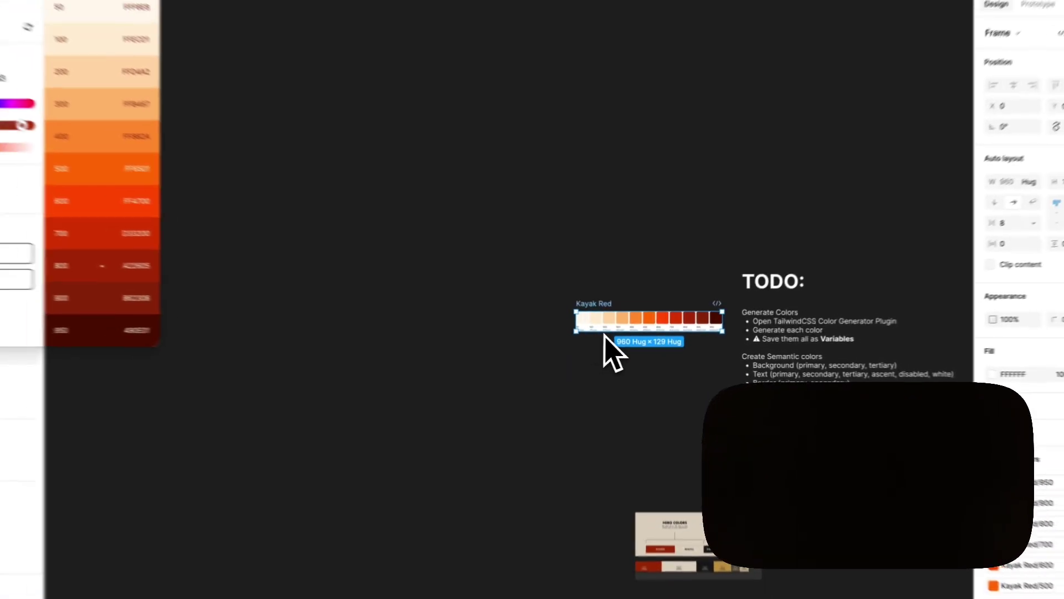
# Step: Generate a color scale from the palette's cream hex code #E4D7C5 and create its variables with a color guide
pyautogui.scroll(-5, 669, 481)
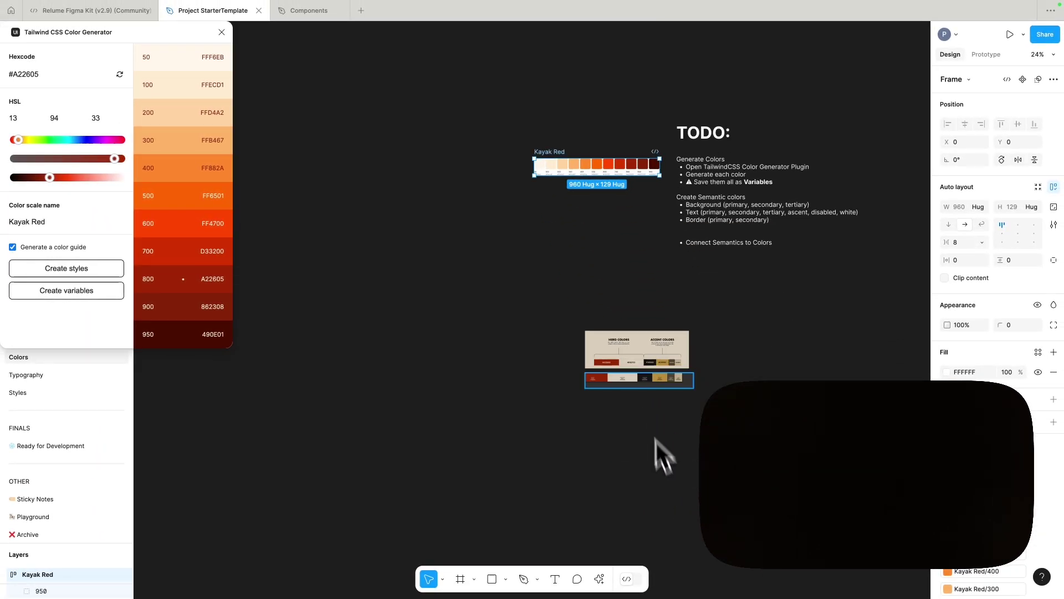
pyautogui.click(638, 373)
pyautogui.scroll(10, 638, 373)
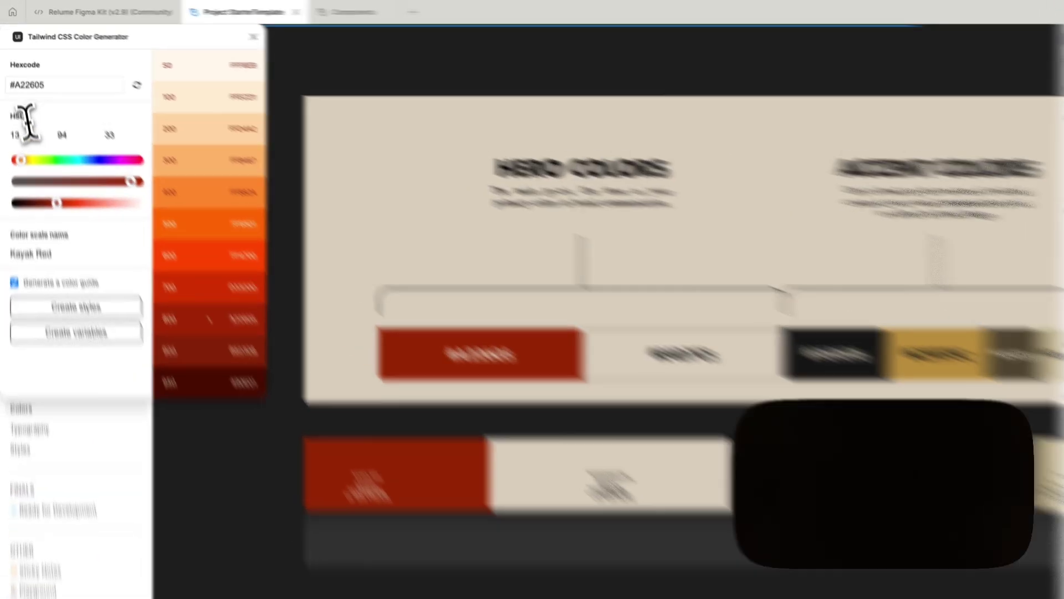
pyautogui.doubleClick(41, 89)
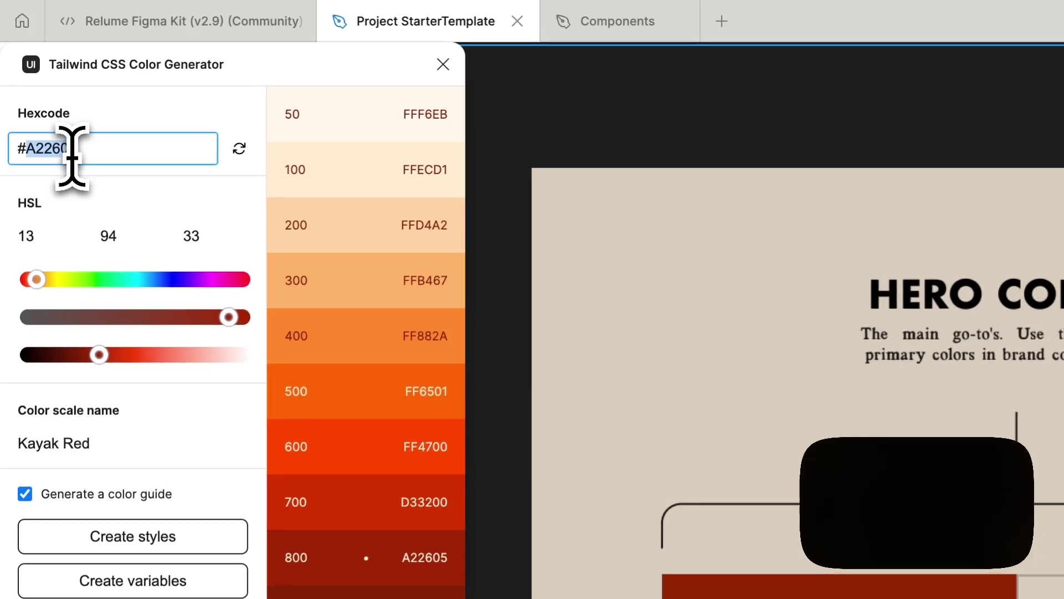
pyautogui.write('E4D7')
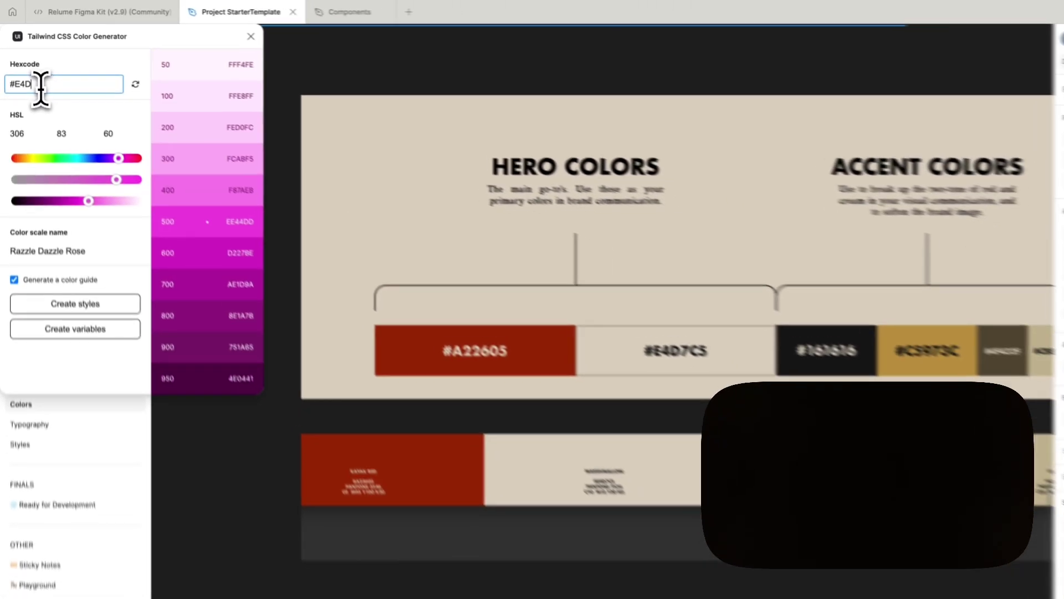
pyautogui.write('C5')
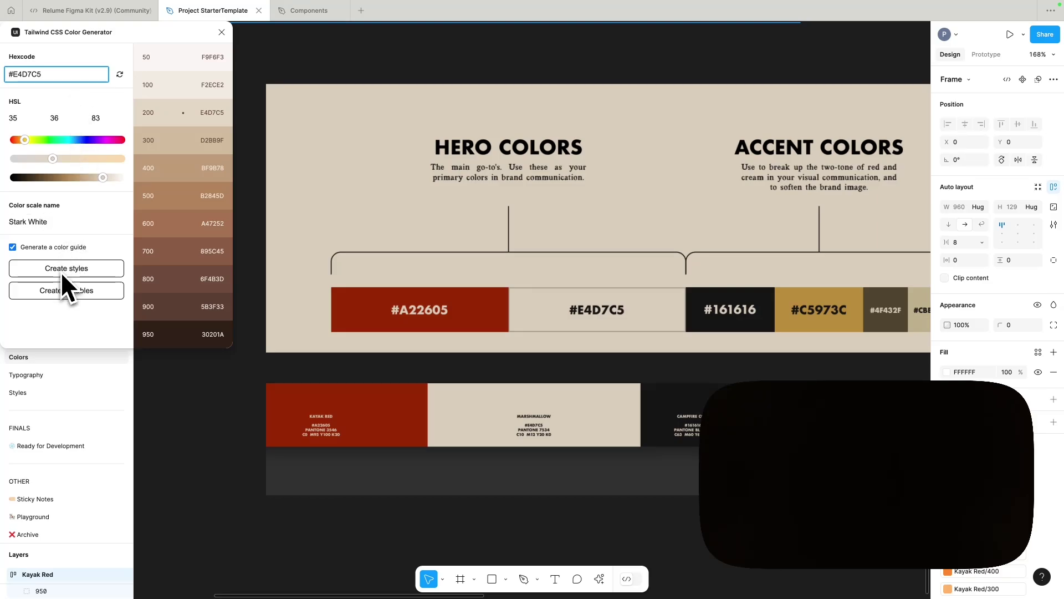
pyautogui.click(76, 268)
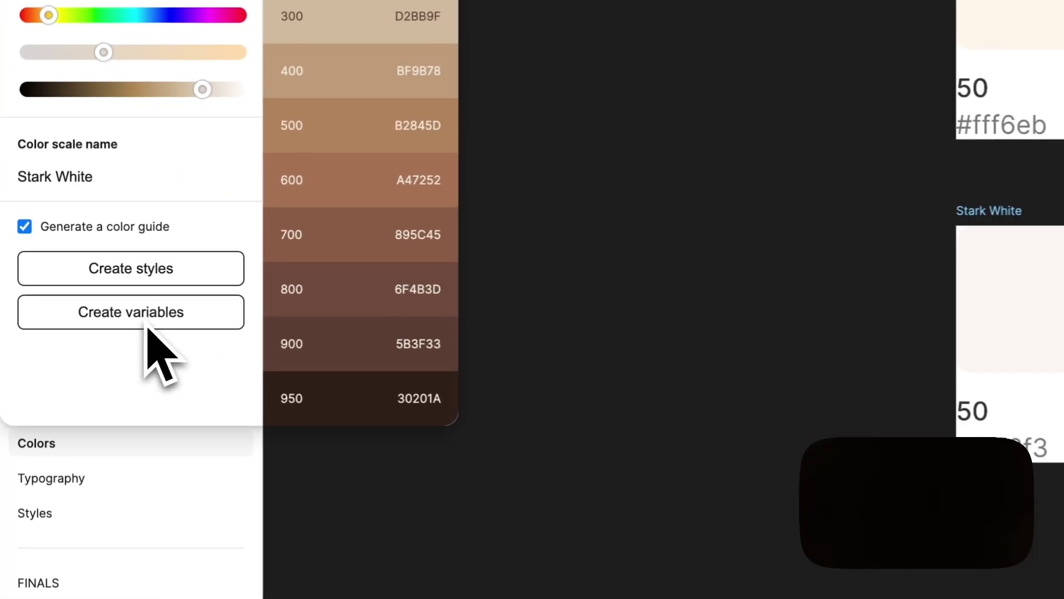
# Step: Mark the original brand color in the Stark White guide by setting the 200 swatch's corner radius to 78
pyautogui.hscroll(6, 765, 399)
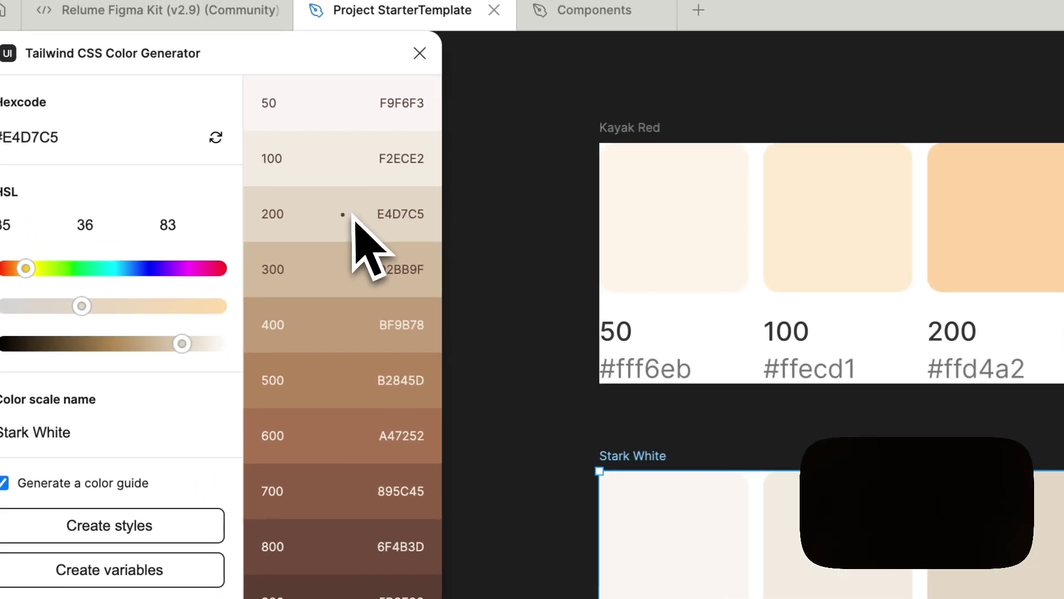
pyautogui.click(711, 377)
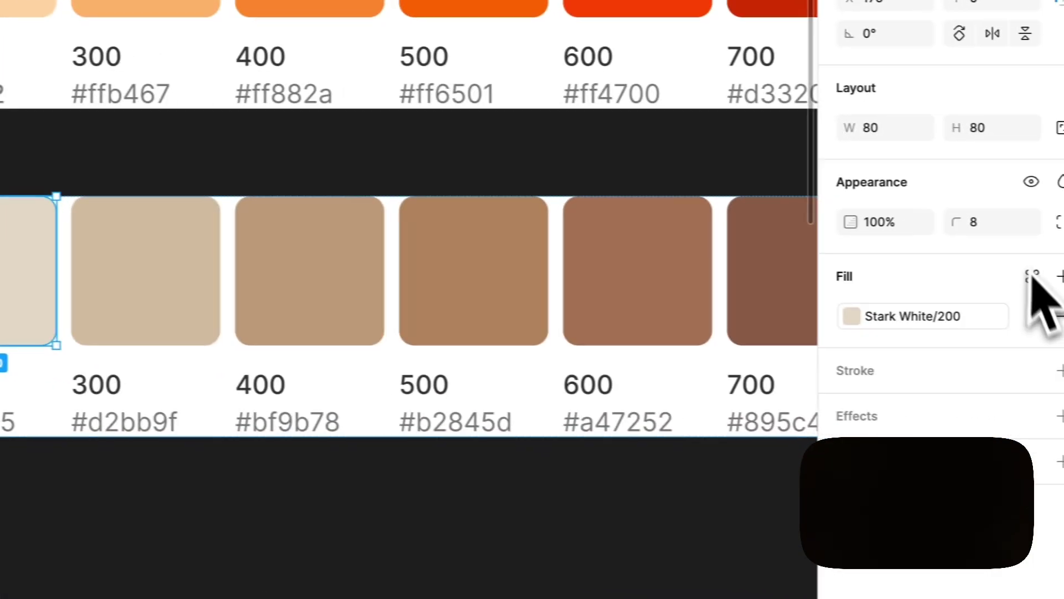
pyautogui.click(976, 228)
pyautogui.write('28')
pyautogui.press('Return')
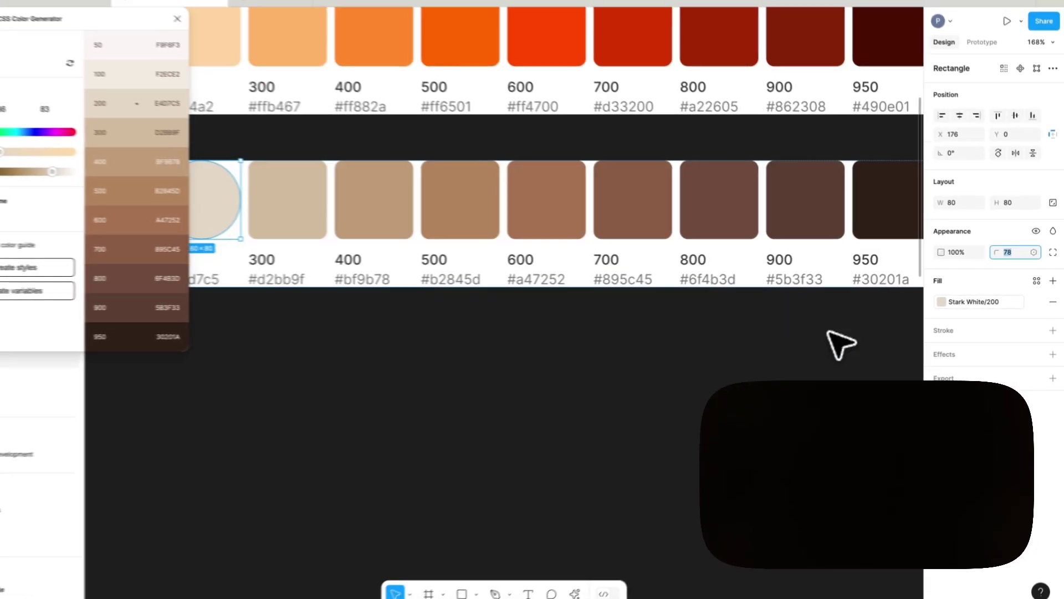
# Step: Mark the brand color in the Kayak Red guide by rounding the 800 swatch's corners into a circle
pyautogui.scroll(-10, 852, 341)
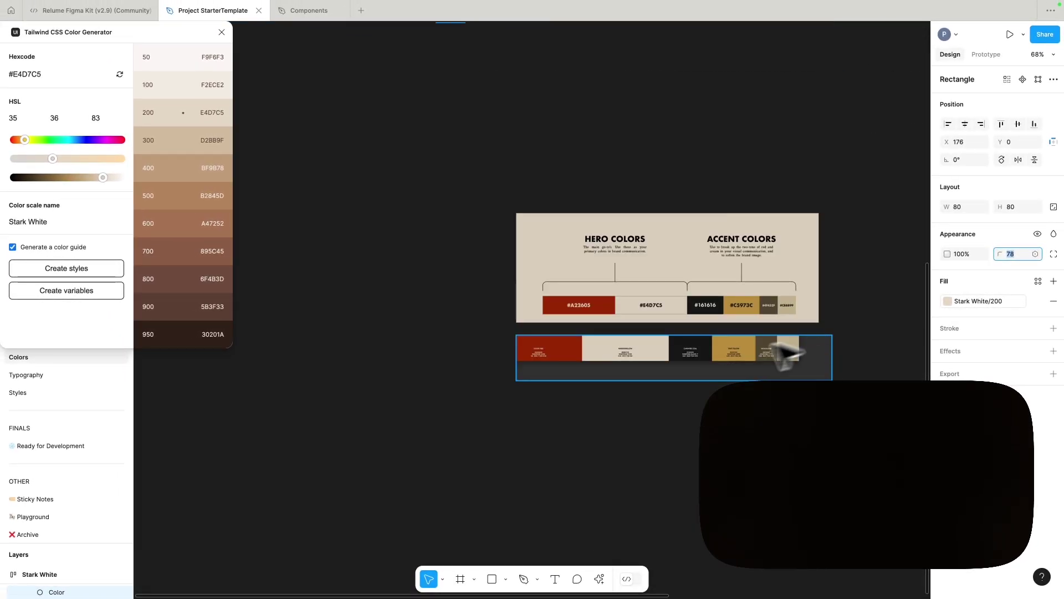
pyautogui.scroll(10, 626, 313)
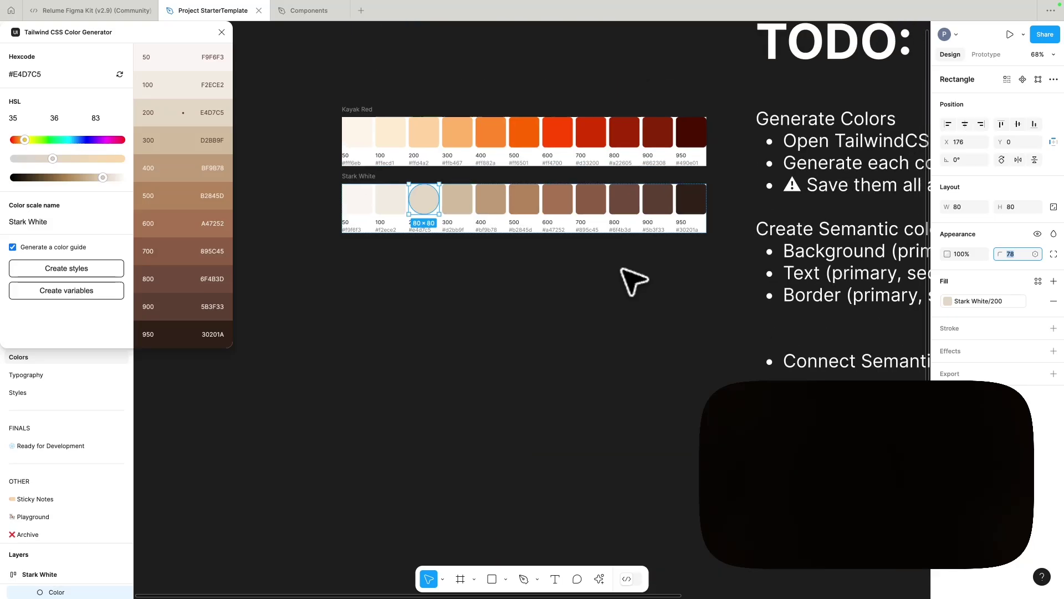
pyautogui.scroll(5, 601, 202)
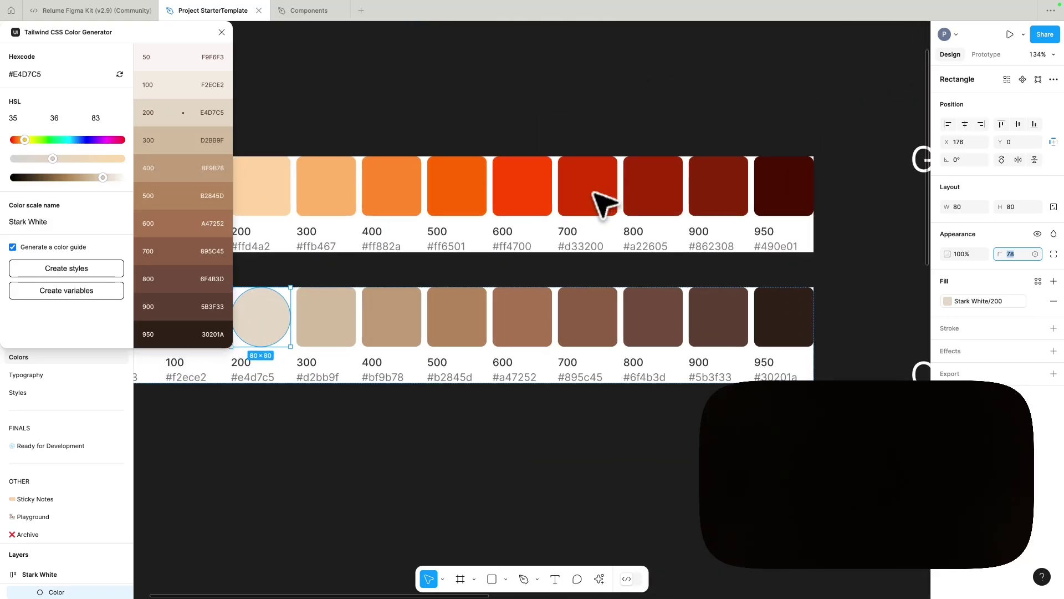
pyautogui.click(608, 206)
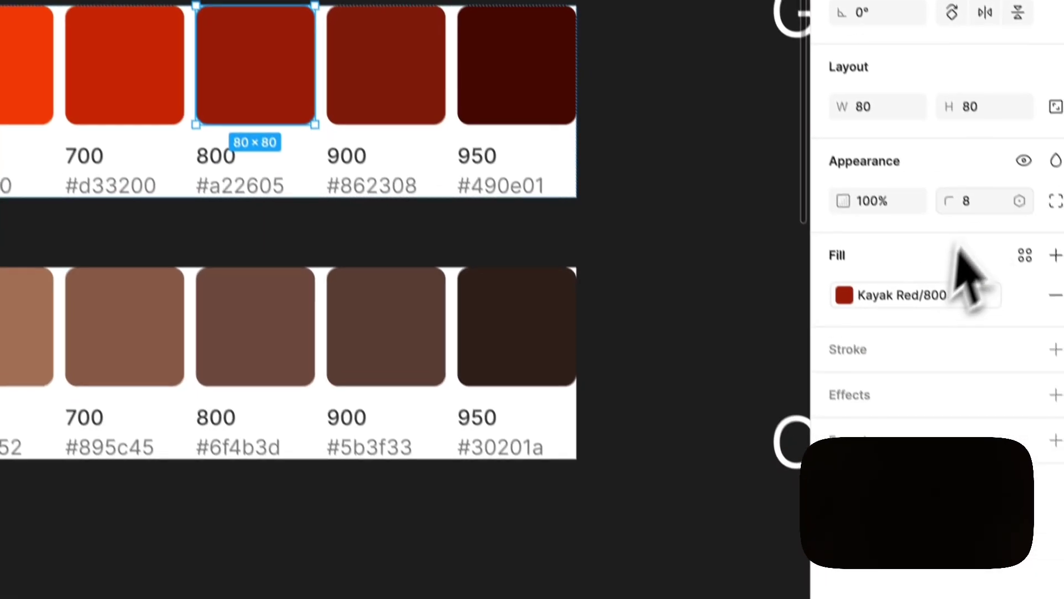
pyautogui.click(1062, 333)
pyautogui.write('28')
pyautogui.press('Return')
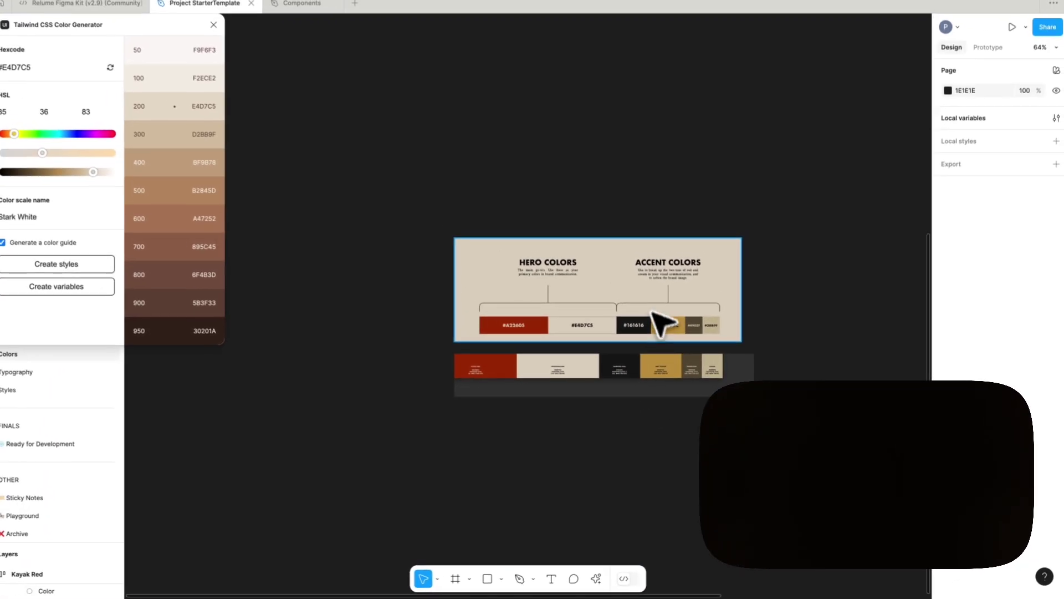
# Step: Generate a color scale from the palette's black hex code #161616 and create its variables with a color guide
pyautogui.scroll(10, 651, 311)
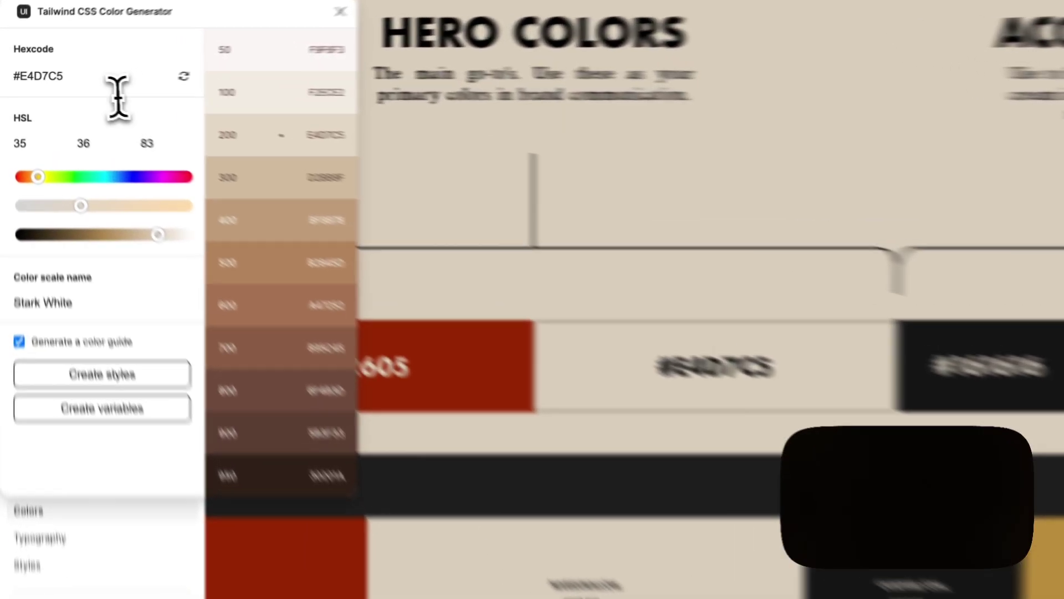
pyautogui.click(64, 75)
pyautogui.write('#16')
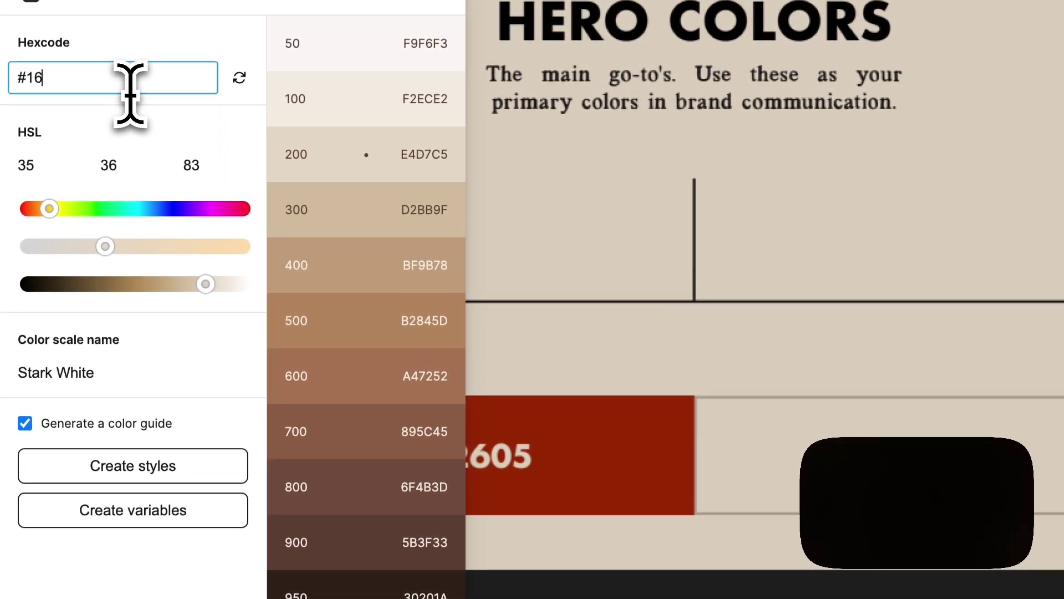
pyautogui.write('1616')
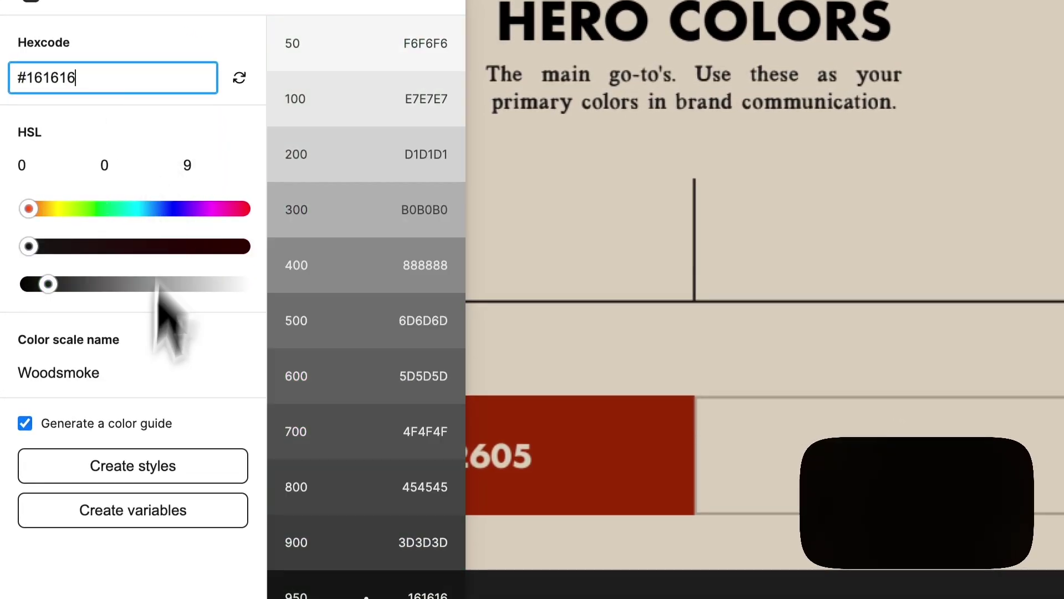
pyautogui.click(111, 515)
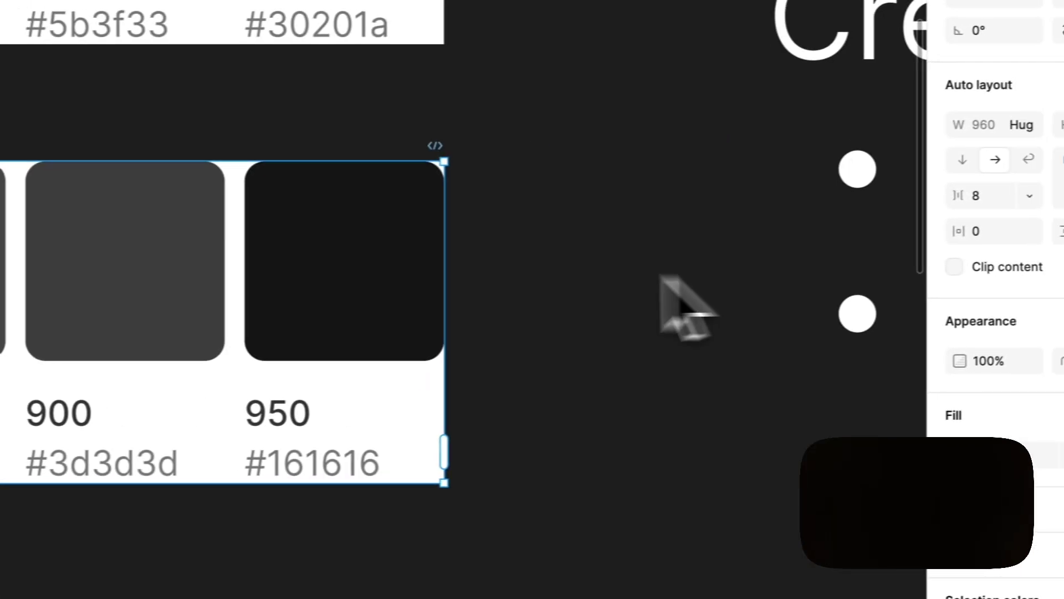
# Step: Mark the brand color in the Woodsmoke guide by rounding the 950 swatch's corners into a circle
pyautogui.click(1051, 233)
pyautogui.click(1051, 234)
pyautogui.click(1006, 216)
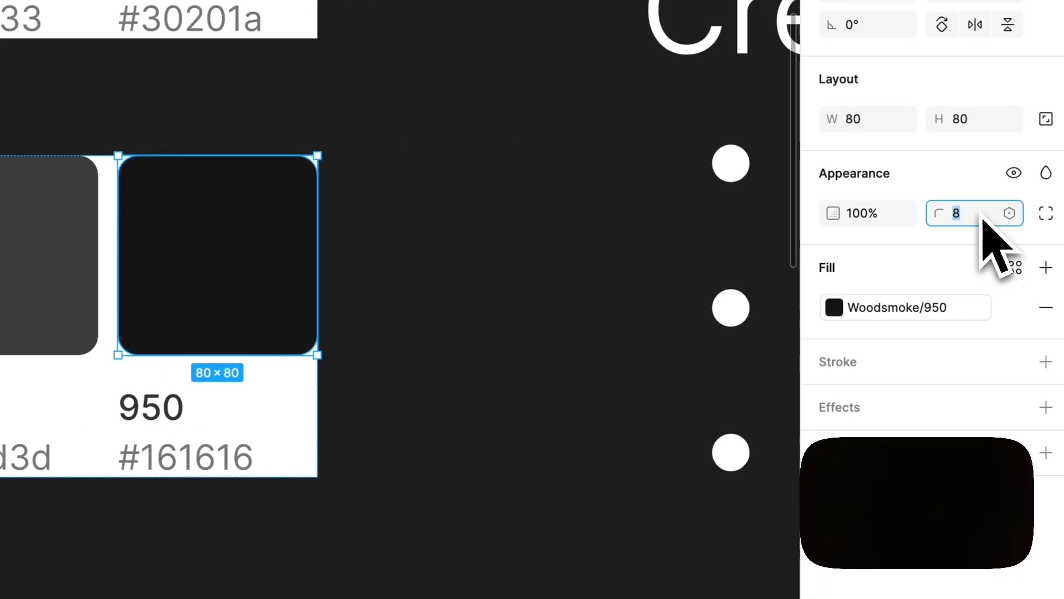
pyautogui.write('28')
pyautogui.press('Return')
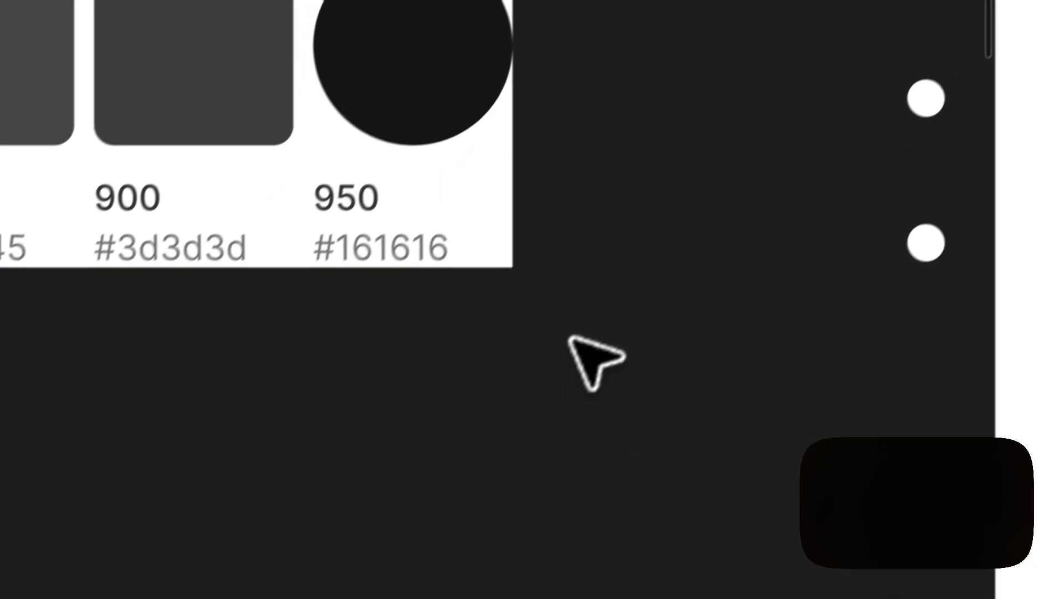
# Step: Generate a color scale from the palette's gold hex code #C5973C and create its variables with a color guide
pyautogui.keyDown('ctrl'); pyautogui.scroll(-3, 410, 560); pyautogui.keyUp('ctrl')
pyautogui.scroll(-8, 413, 535)
pyautogui.scroll(-5, 597, 313)
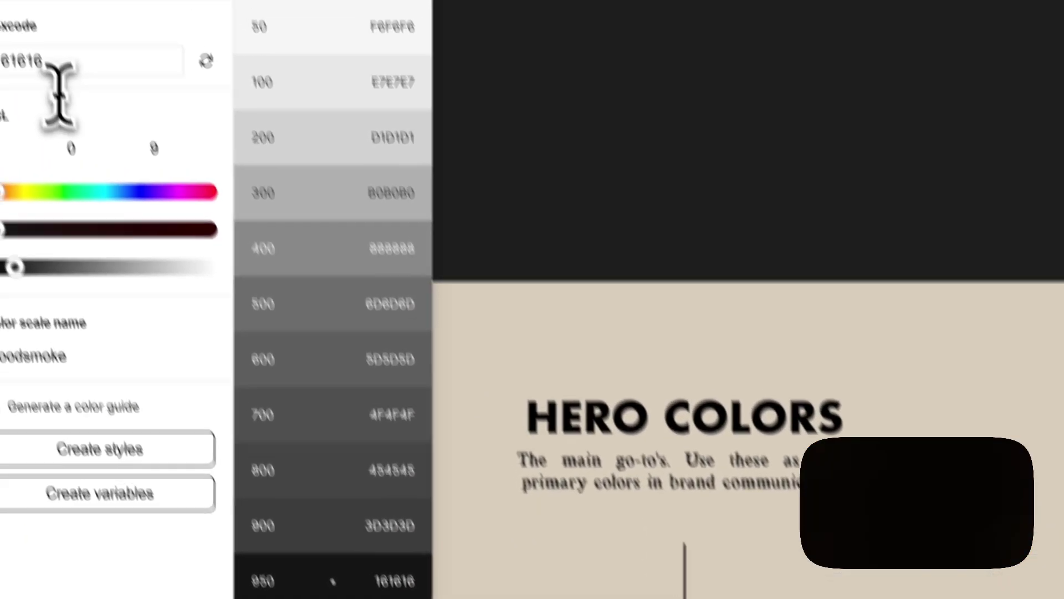
pyautogui.moveTo(23, 138); pyautogui.dragTo(60, 143)
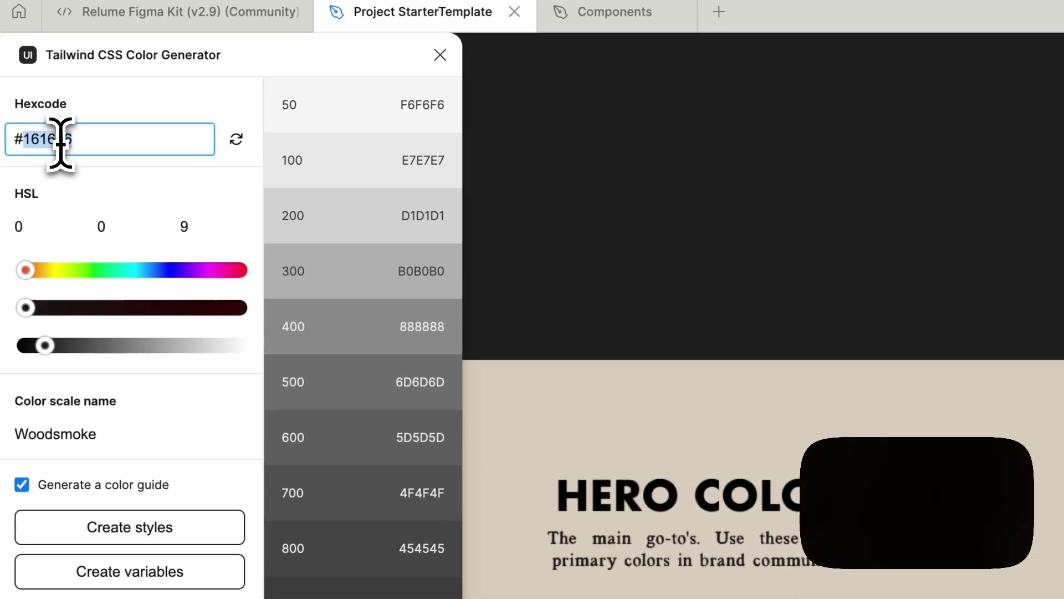
pyautogui.write('C5')
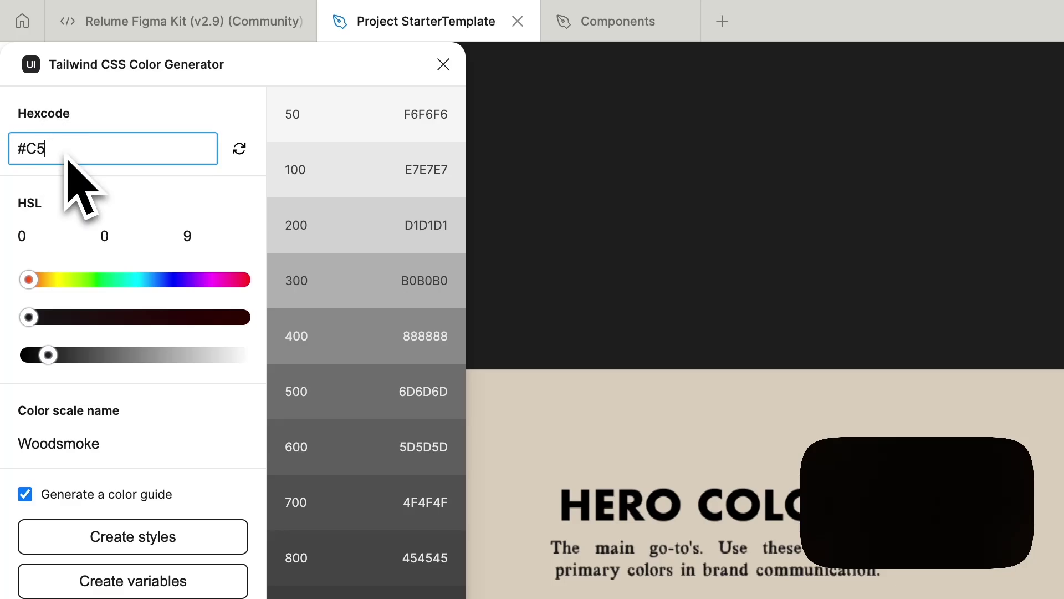
pyautogui.write('97')
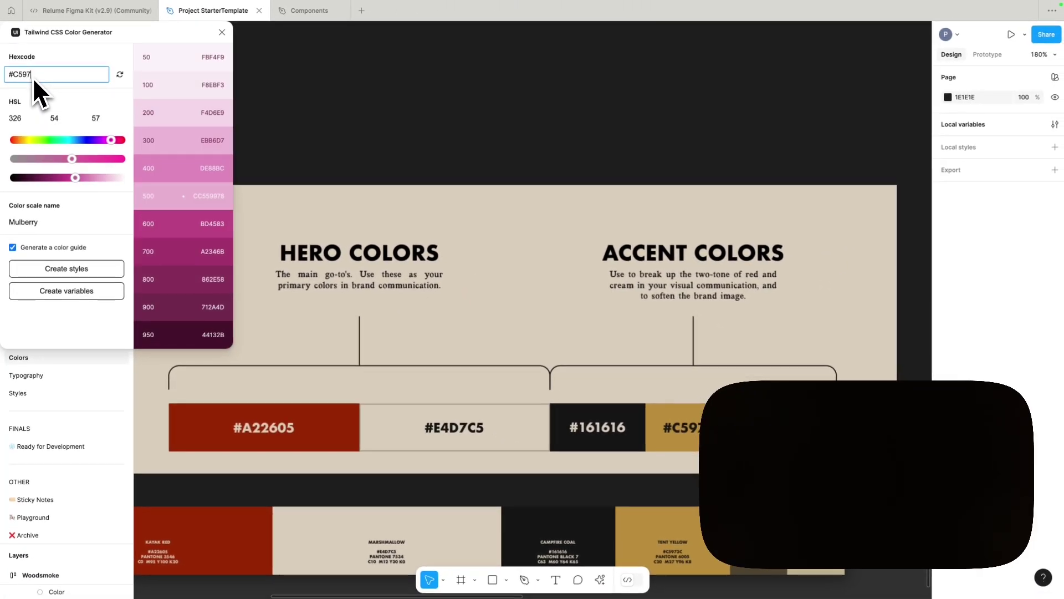
pyautogui.write('3C')
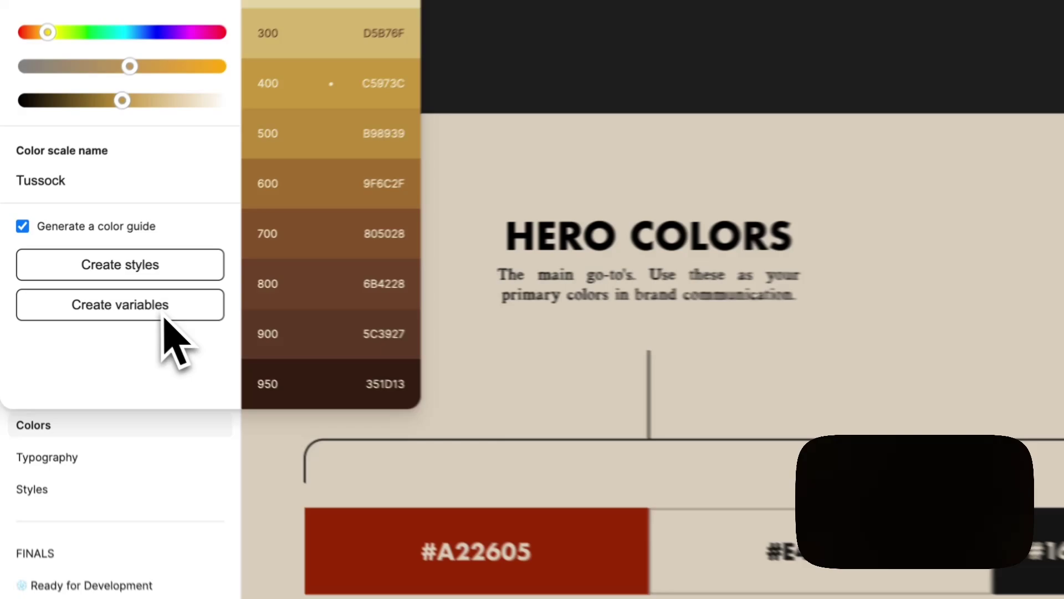
pyautogui.click(91, 296)
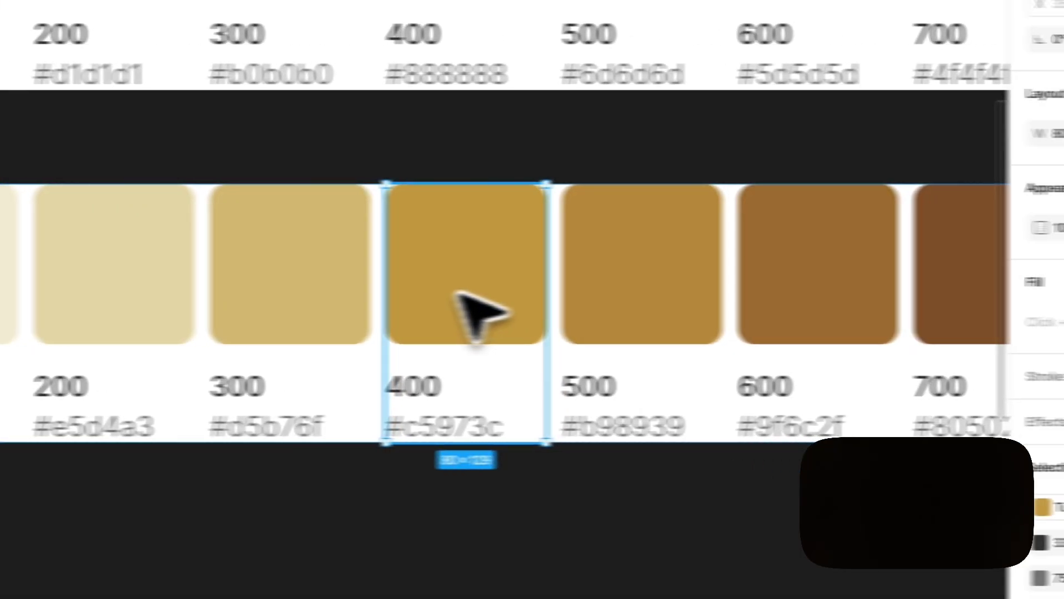
# Step: Mark the brand color in the Tussock guide by setting the 400 swatch's corner radius to 68
pyautogui.click(926, 308)
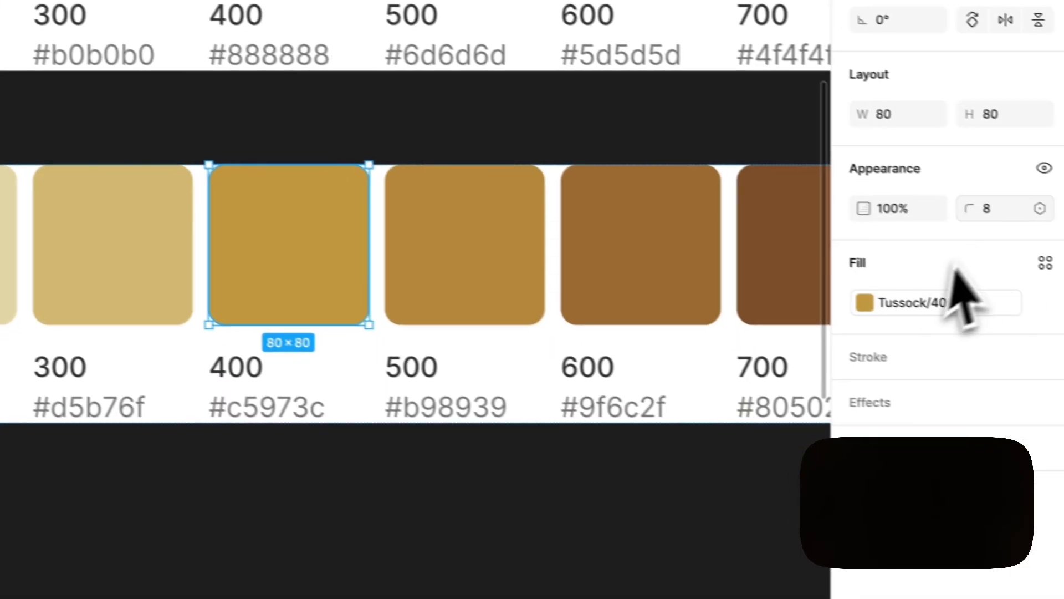
pyautogui.click(1017, 209)
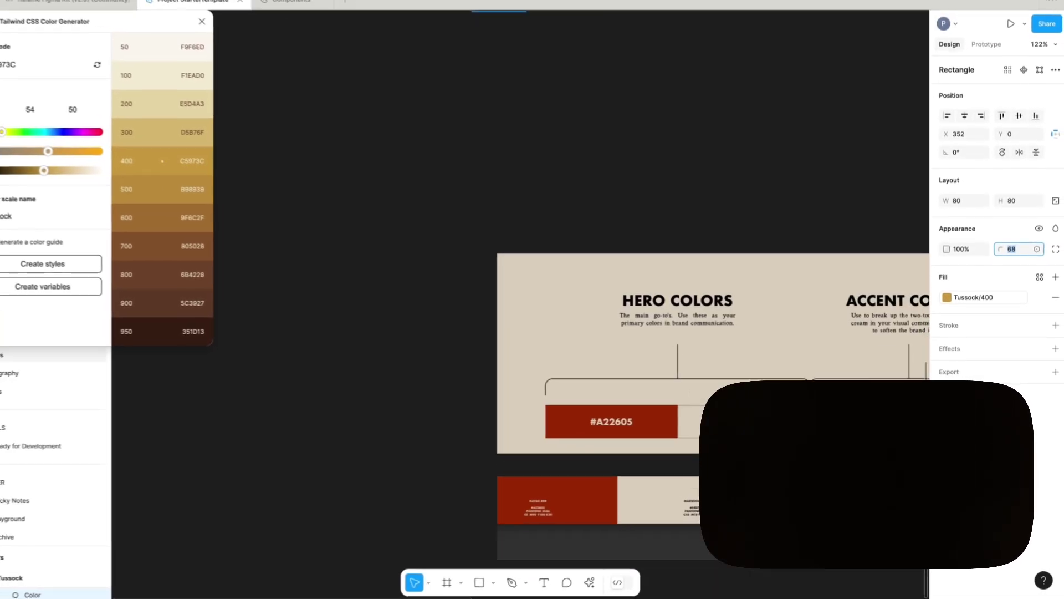
# Step: Generate a color scale from the palette's dark brown #4F432F, name it Woodland, and create its variables with a color guide
pyautogui.scroll(3, 532, 277)
pyautogui.hscroll(2, 532, 277)
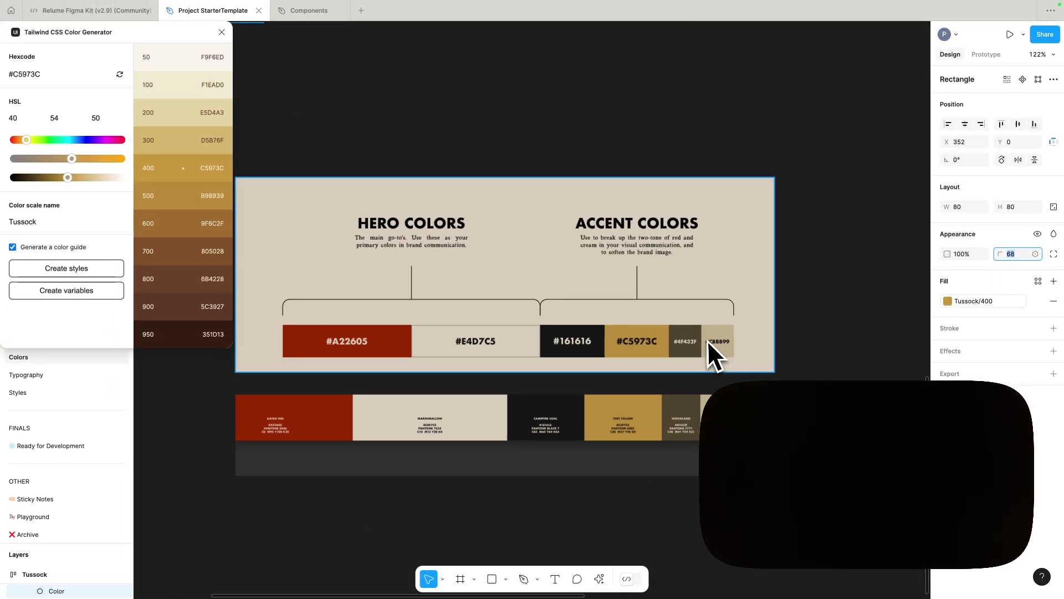
pyautogui.scroll(5, 705, 340)
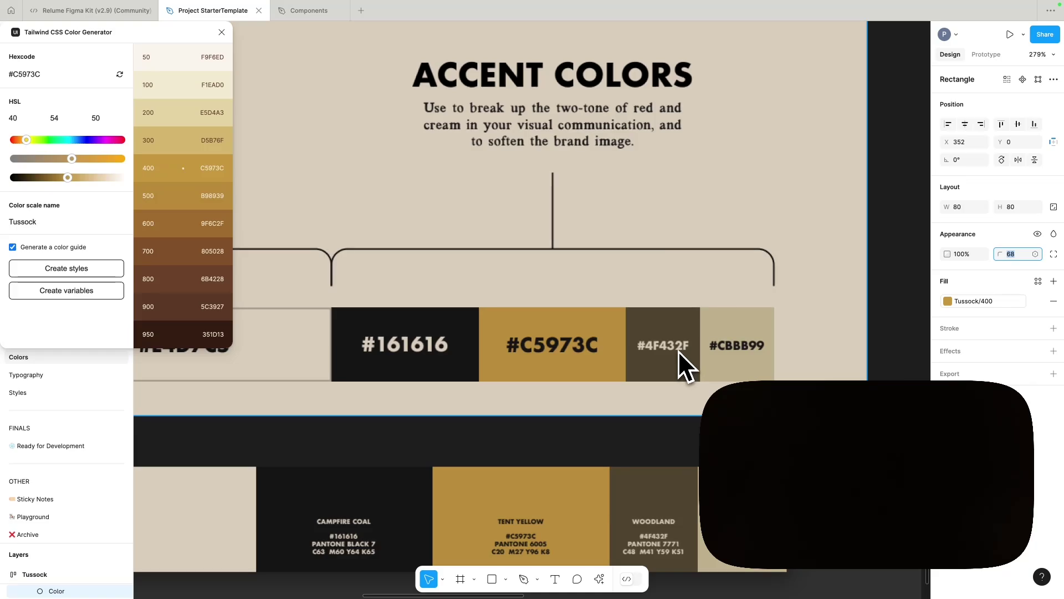
pyautogui.doubleClick(30, 74)
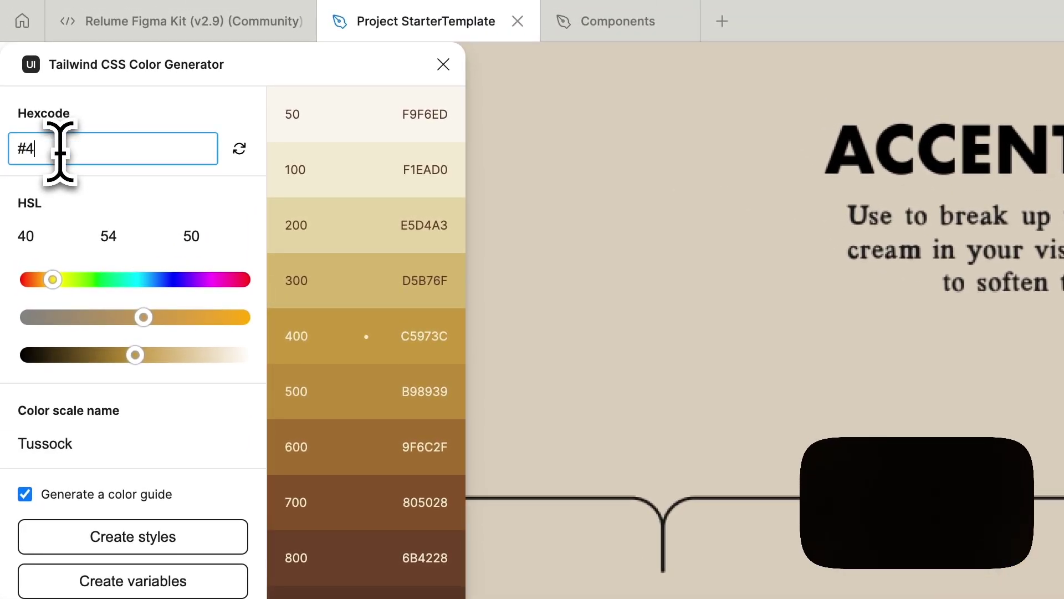
pyautogui.write('4F432F')
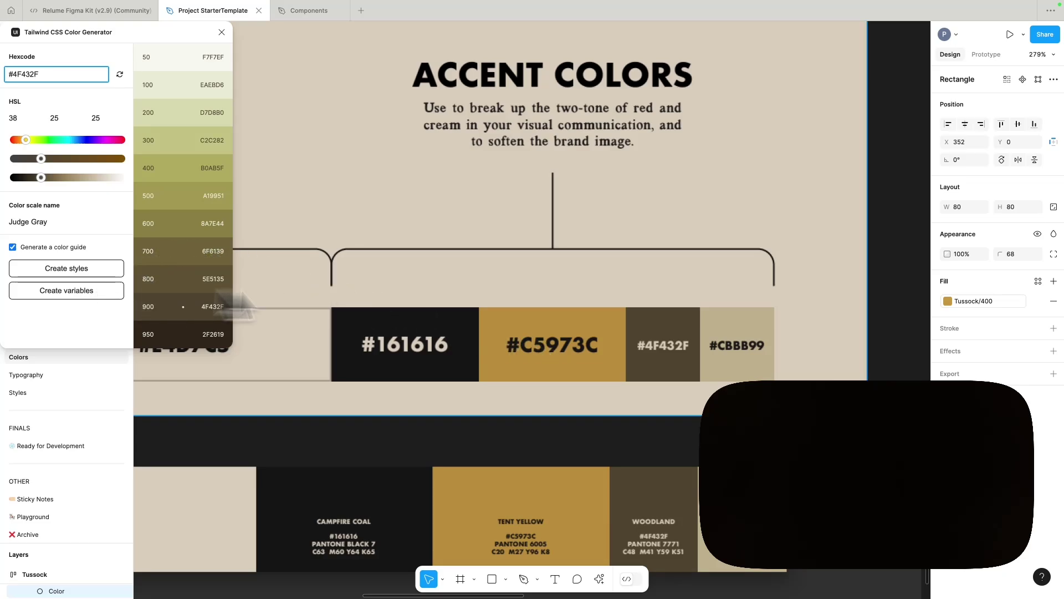
pyautogui.scroll(-3, 521, 293)
pyautogui.hscroll(-3, 521, 294)
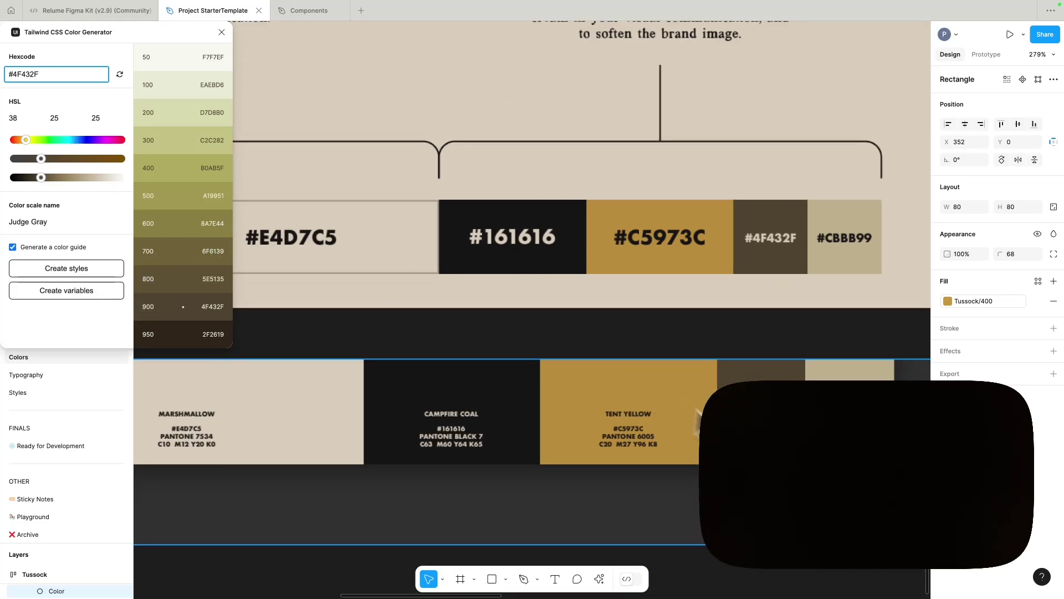
pyautogui.tripleClick(35, 224)
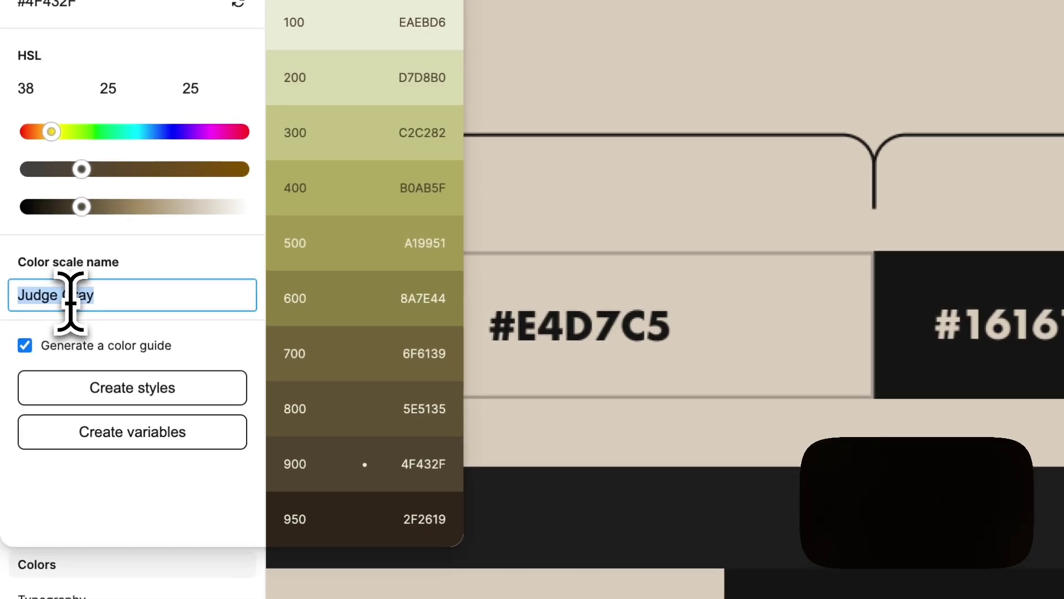
pyautogui.write('Woodland')
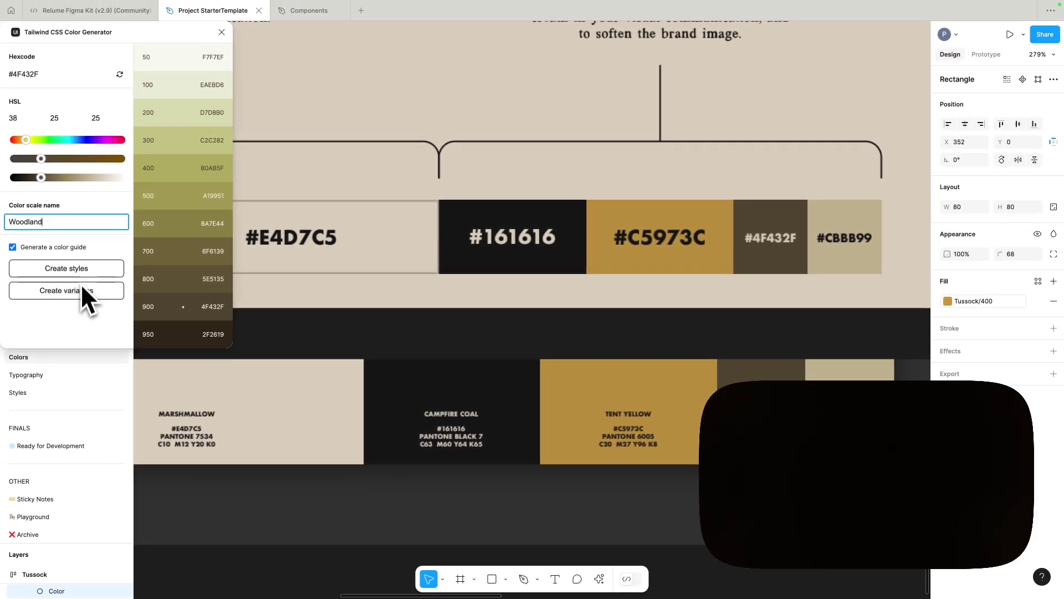
pyautogui.click(80, 290)
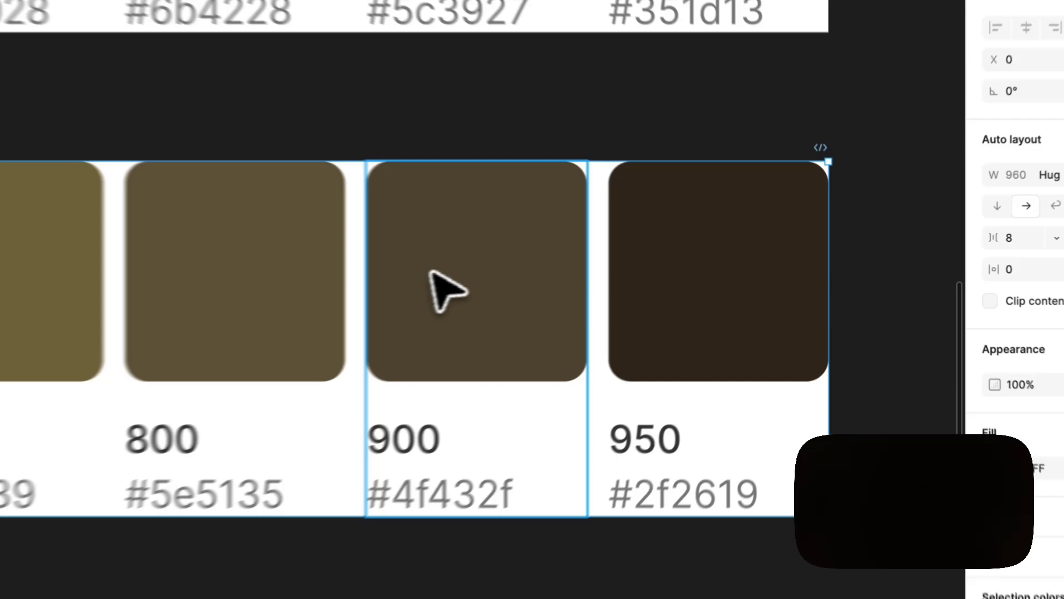
# Step: Mark the brand color in the Woodland guide by setting the 900 swatch's corner radius to 68
pyautogui.doubleClick(646, 270)
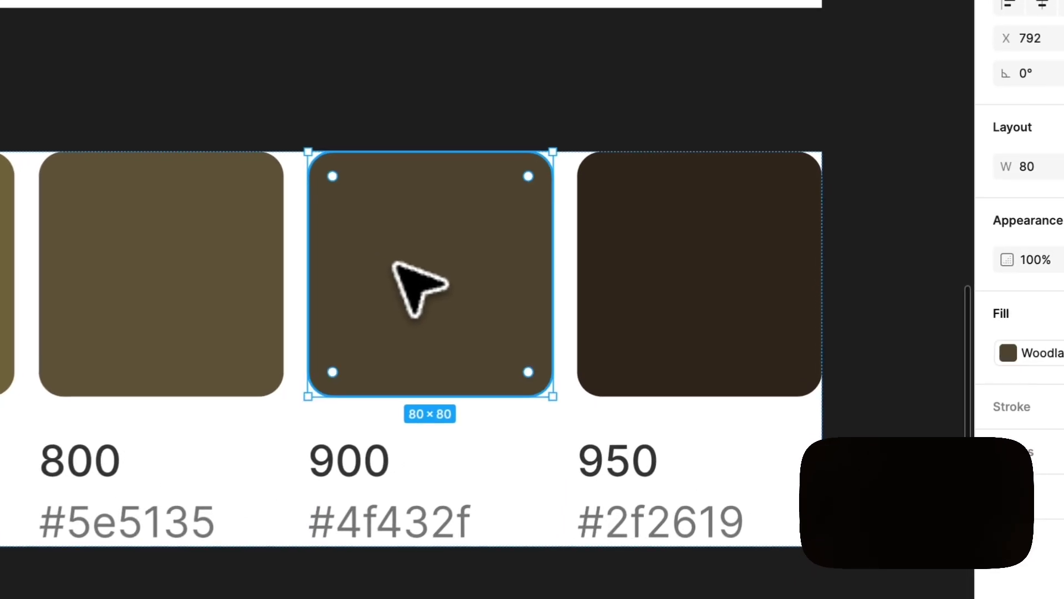
pyautogui.click(1013, 258)
pyautogui.write('8')
pyautogui.press('Return')
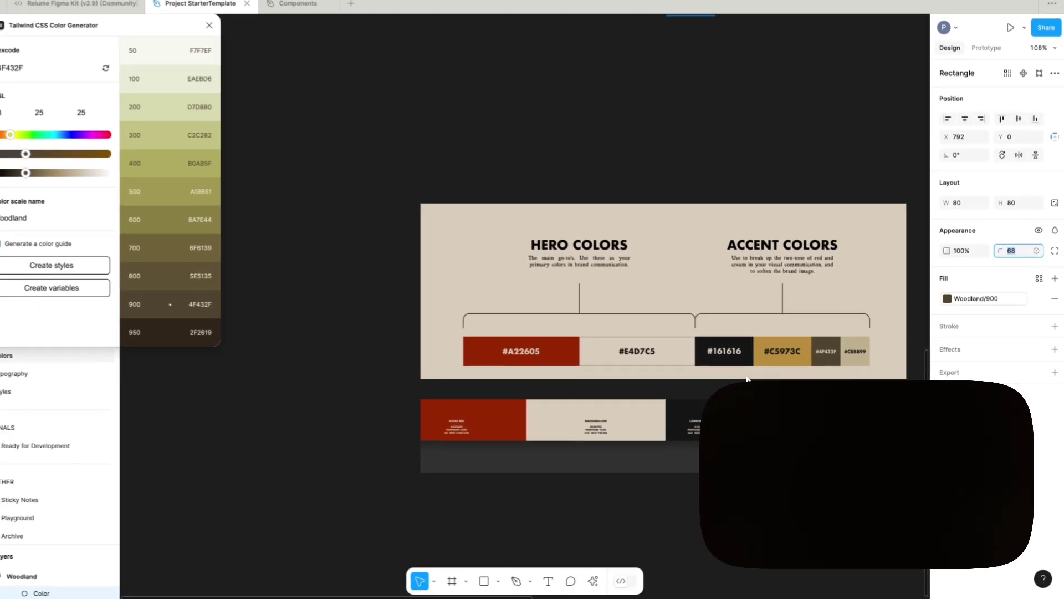
# Step: Generate a color scale from the palette's #CBBB99, name it Lichen, and create its variables with a color guide
pyautogui.hscroll(3, 747, 378)
pyautogui.scroll(5, 749, 423)
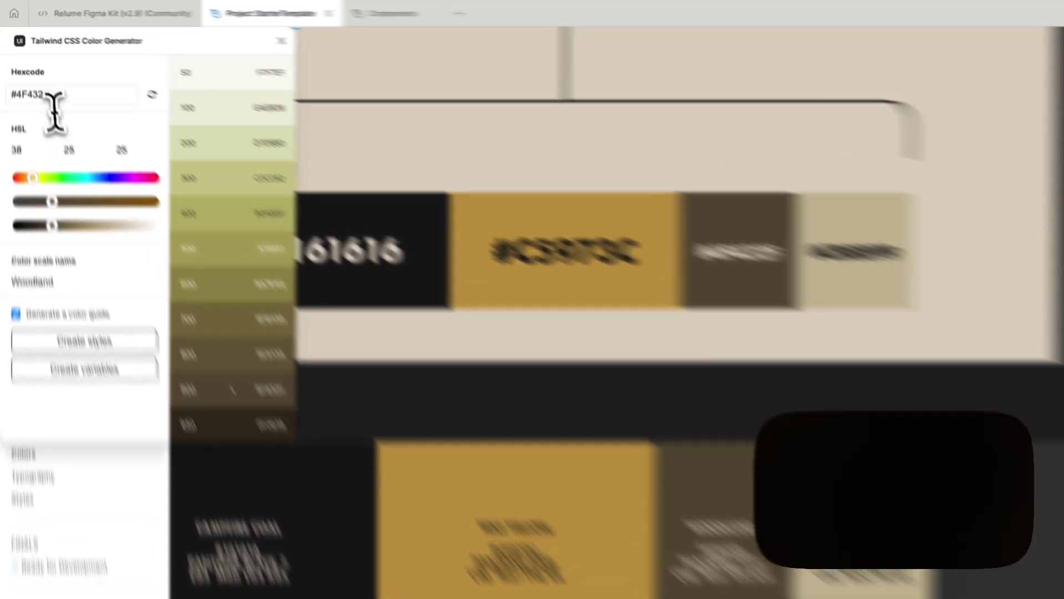
pyautogui.doubleClick(34, 74)
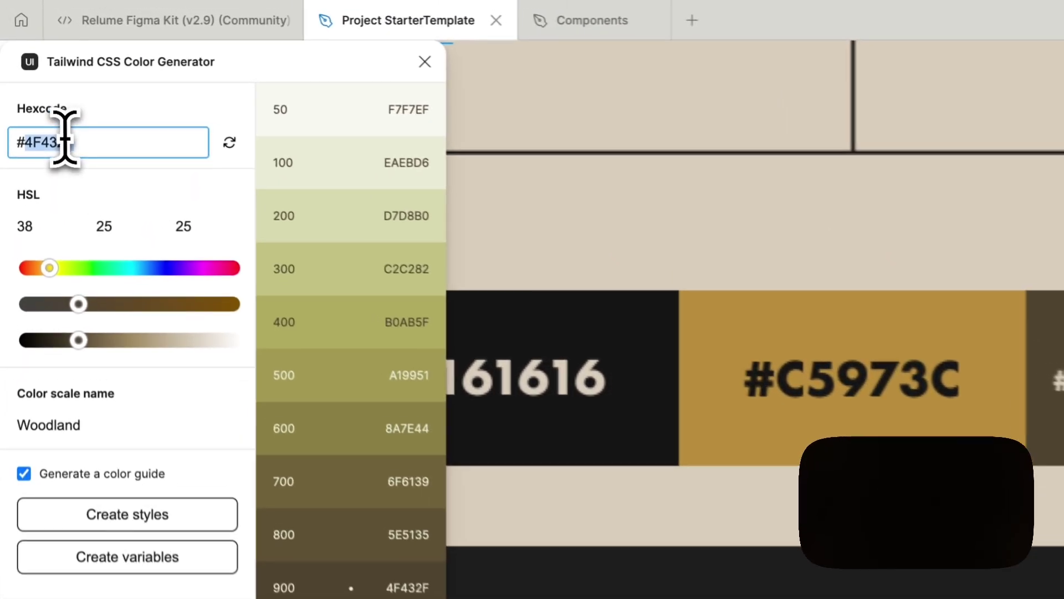
pyautogui.write('CBB')
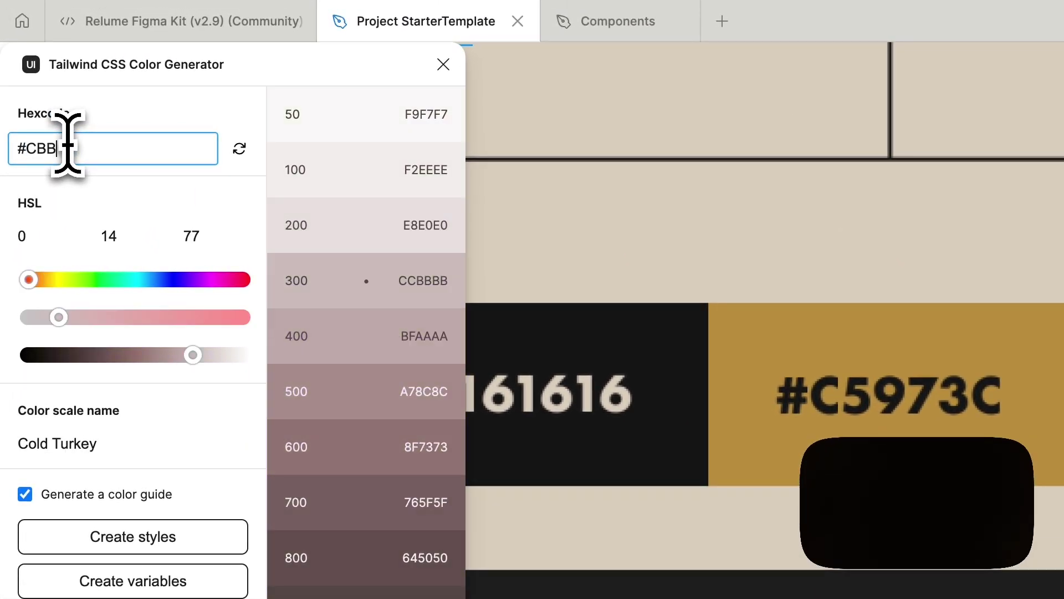
pyautogui.write('B99')
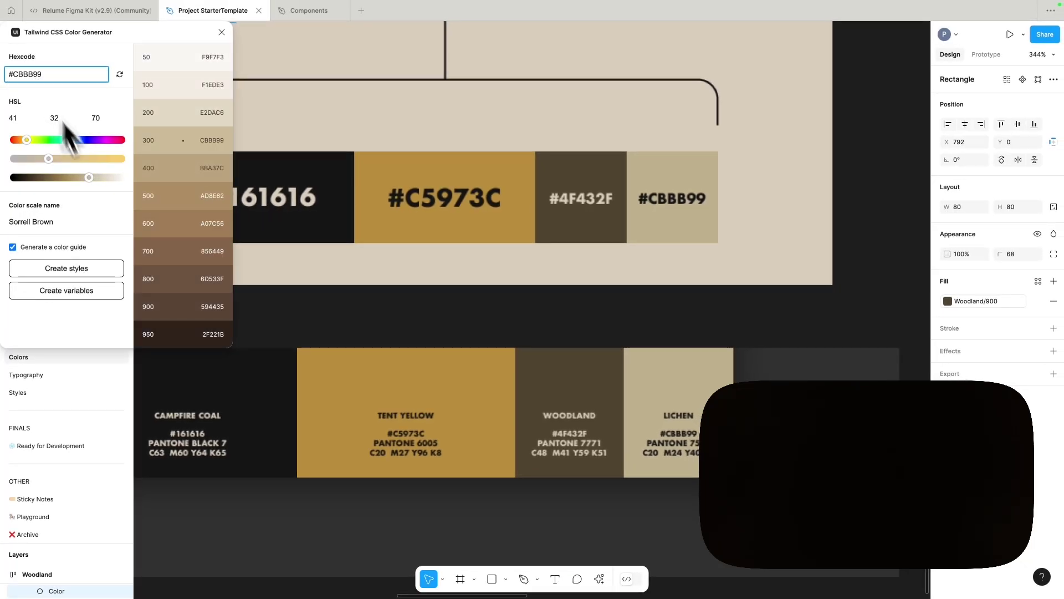
pyautogui.tripleClick(18, 221)
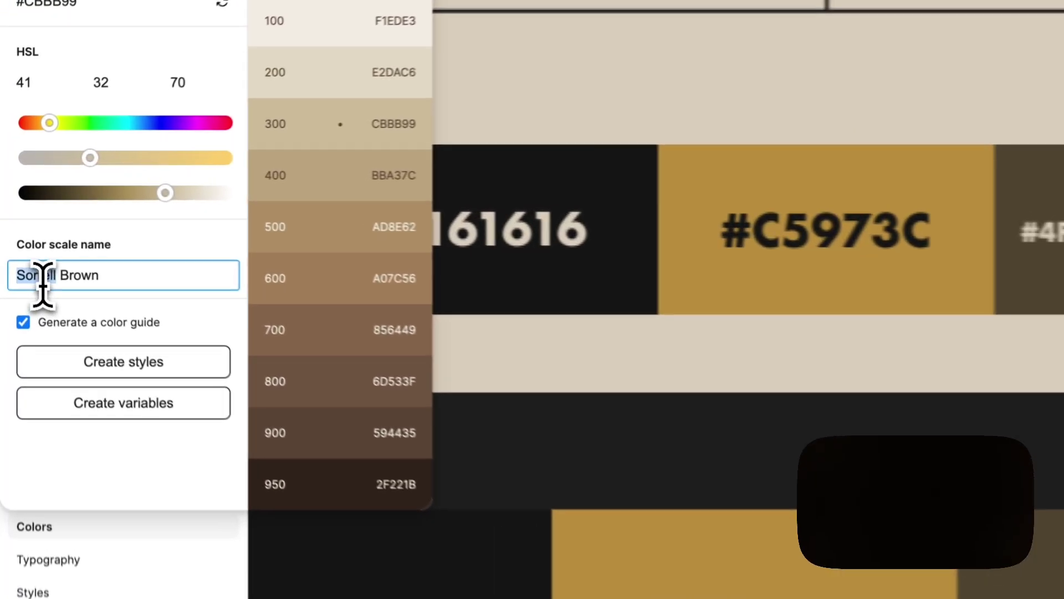
pyautogui.write('Lichen')
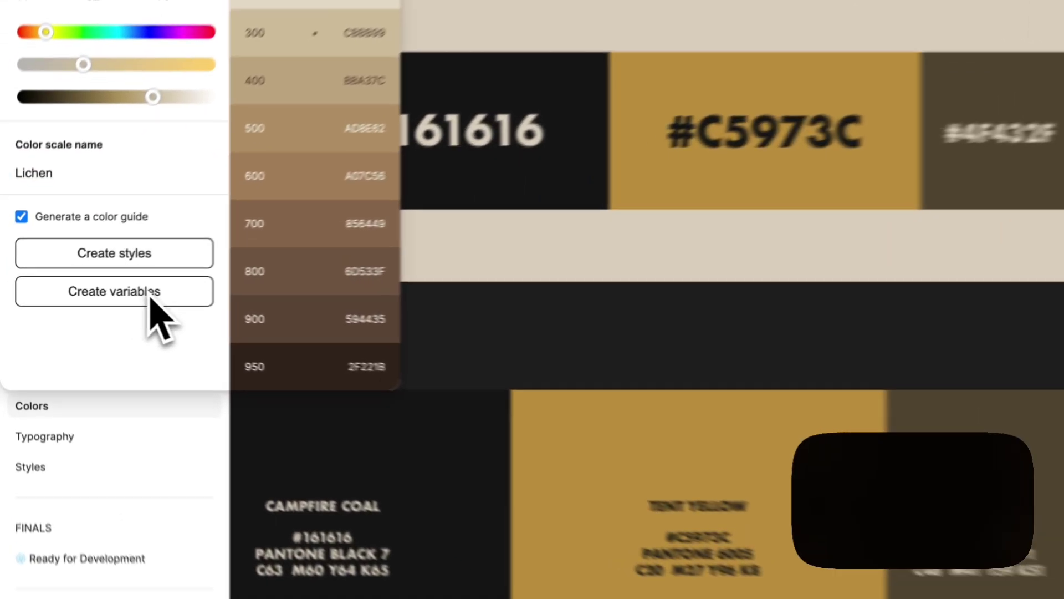
pyautogui.click(88, 293)
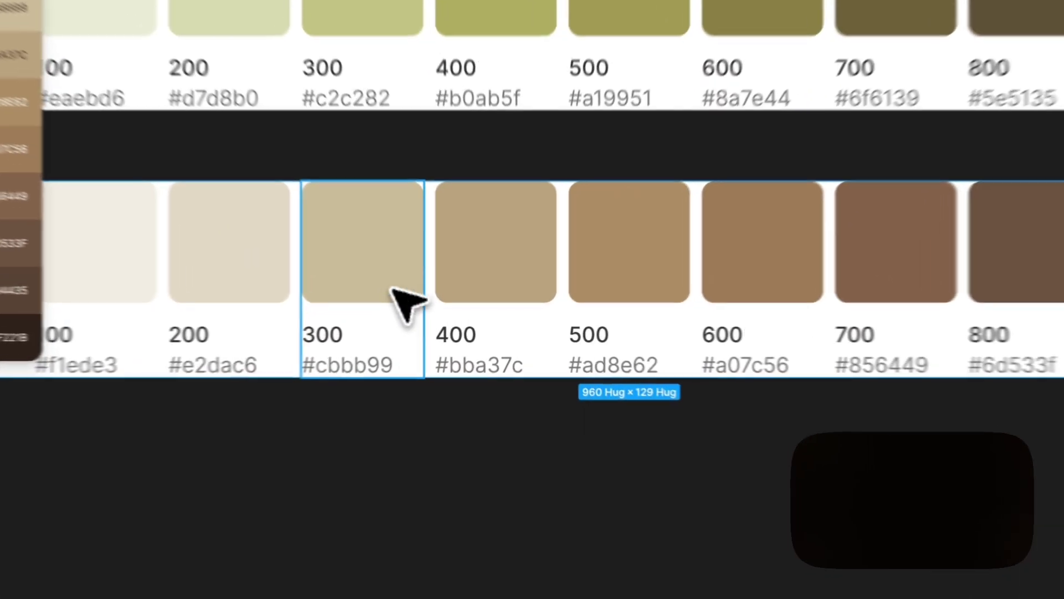
# Step: Mark the brand color in the Lichen guide by rounding the 300 swatch's corners into a circle
pyautogui.click(354, 292)
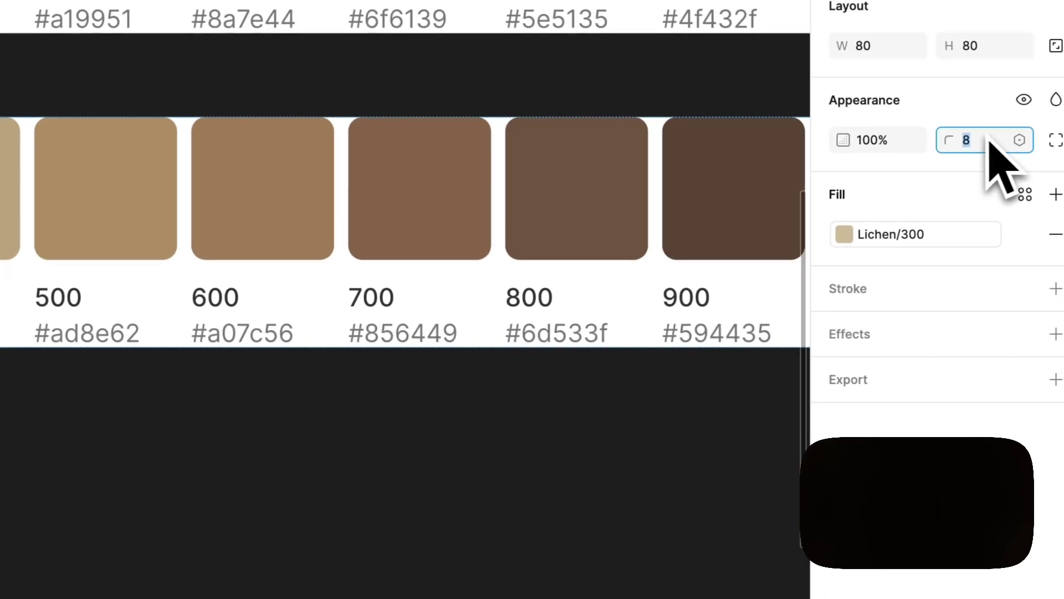
pyautogui.click(976, 141)
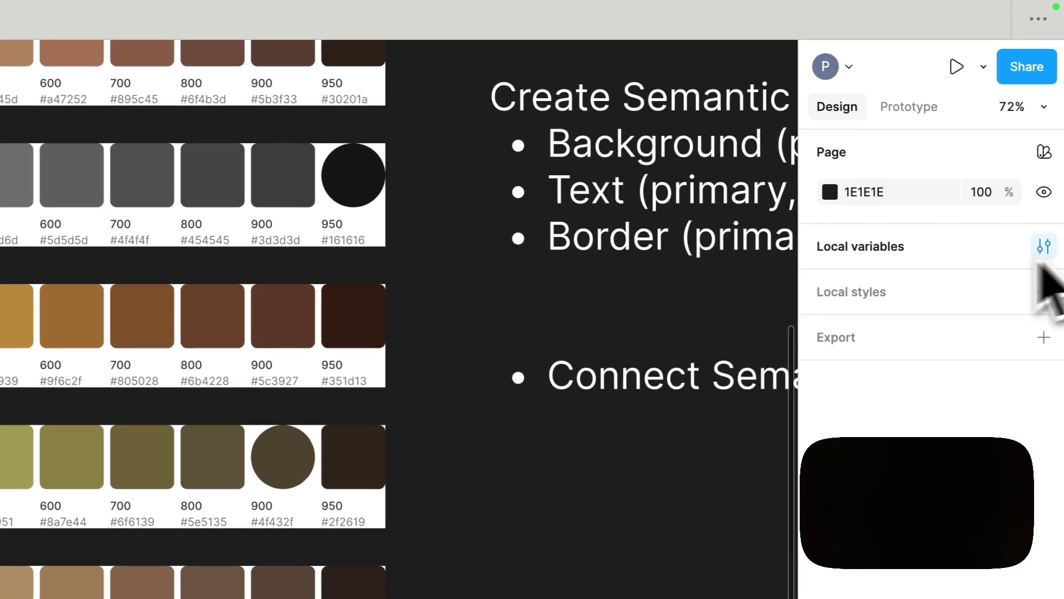
# Step: Open the file's local variables in an enlarged window and show the Colors collection with the generated scales
pyautogui.click(1040, 253)
pyautogui.click(205, 271)
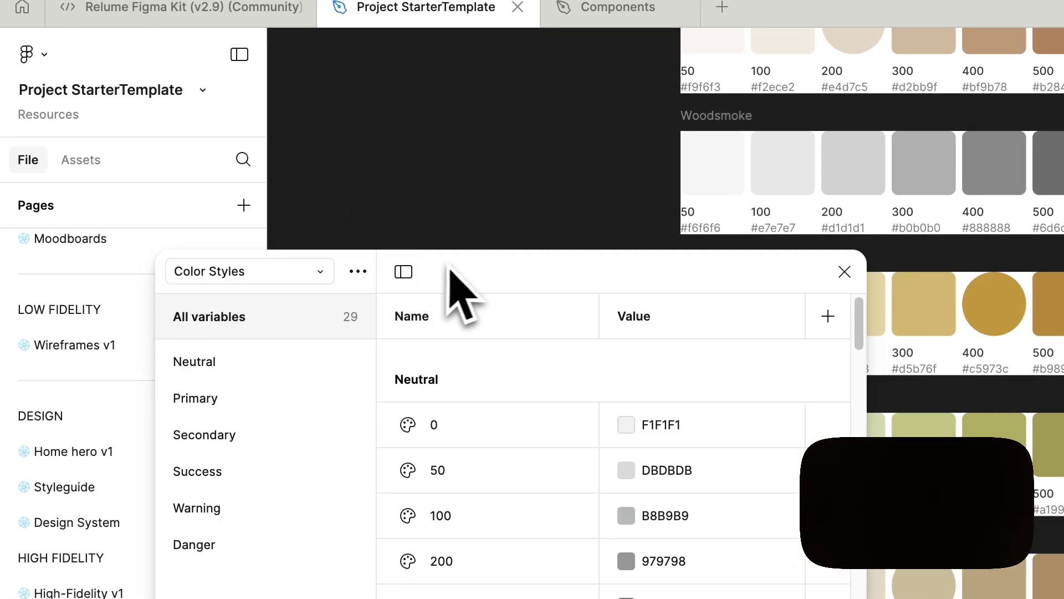
pyautogui.moveTo(449, 265); pyautogui.dragTo(335, 97)
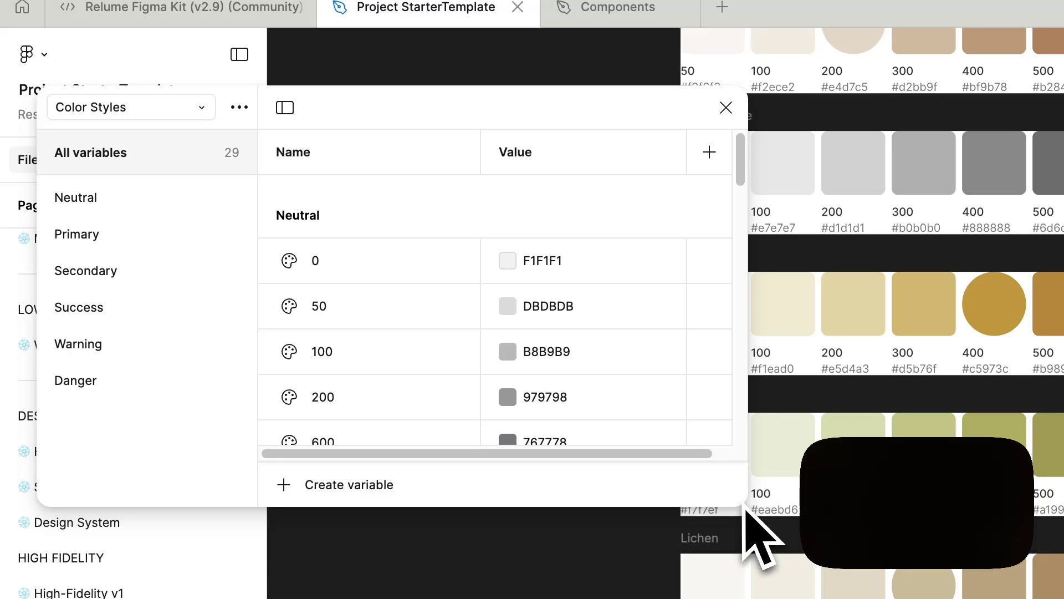
pyautogui.moveTo(745, 507); pyautogui.dragTo(1040, 598)
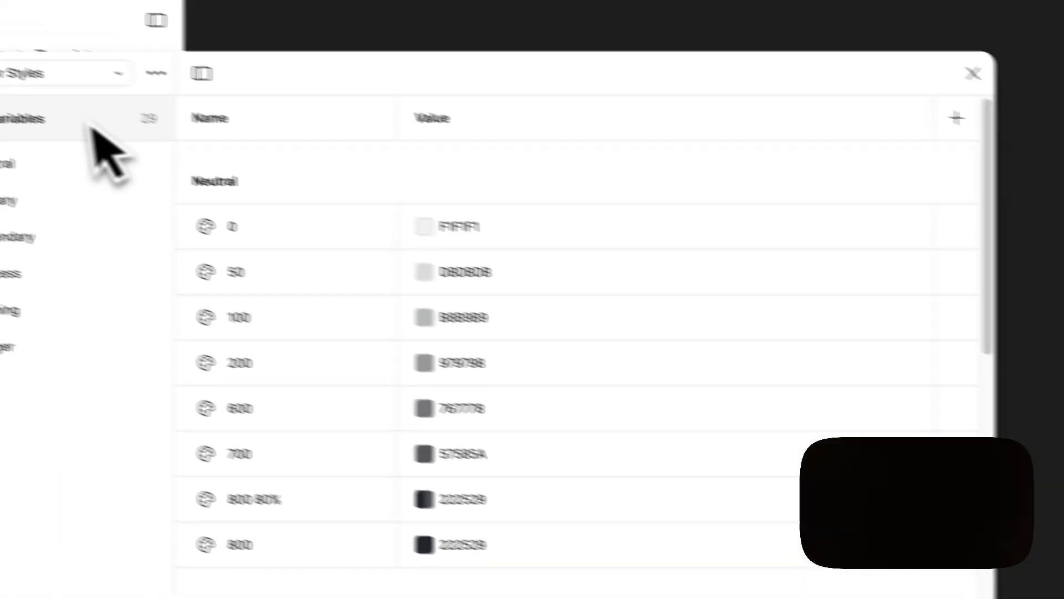
pyautogui.click(83, 72)
pyautogui.click(149, 123)
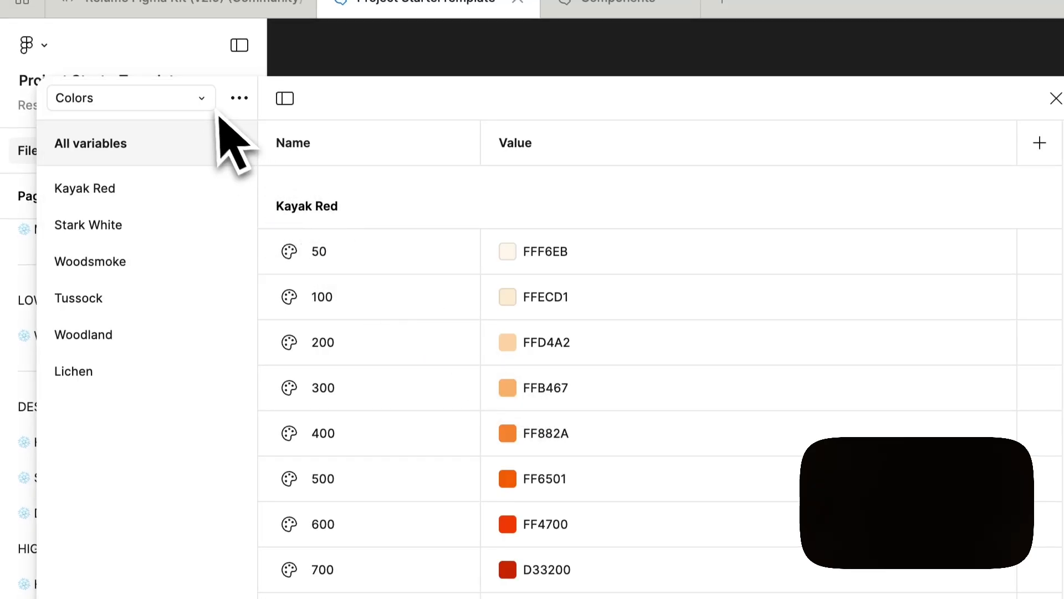
# Step: Return to the Color Styles collection and examine its Danger, Warning, Success, Secondary and Primary variable groups
pyautogui.click(206, 106)
pyautogui.click(192, 105)
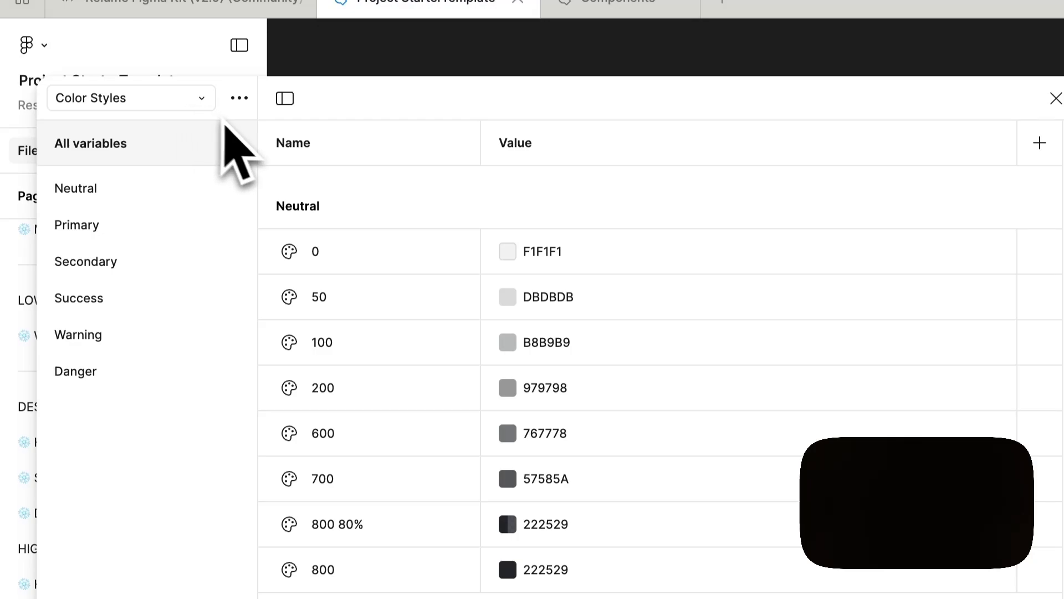
pyautogui.click(150, 373)
pyautogui.click(148, 344)
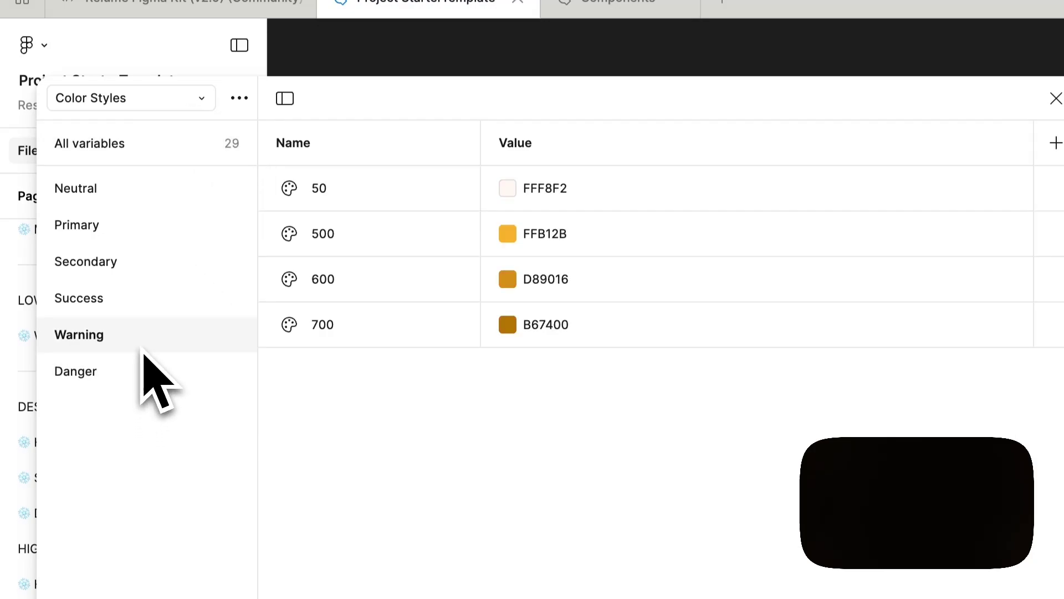
pyautogui.click(136, 302)
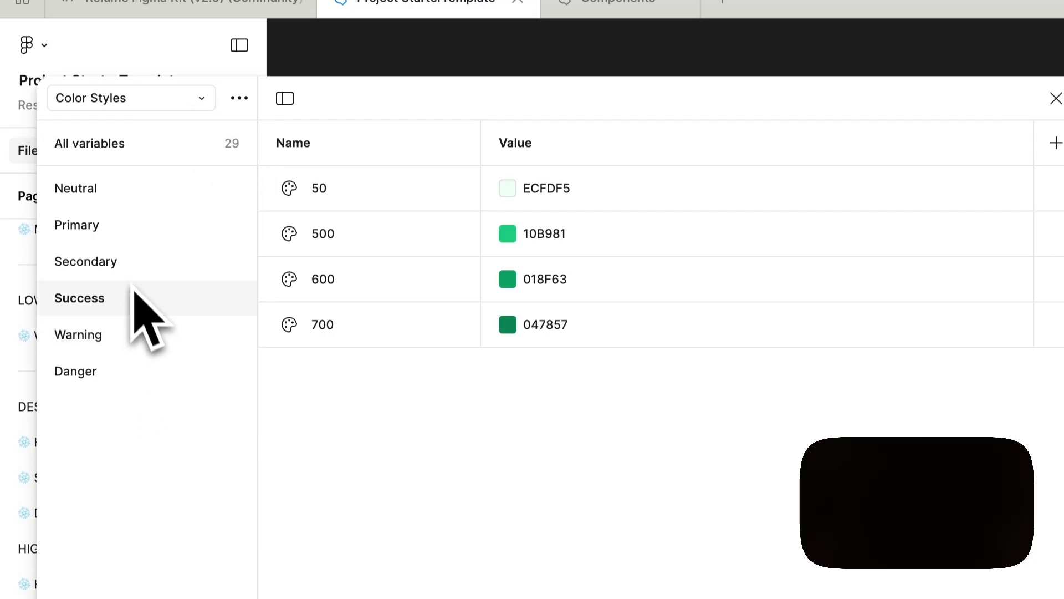
pyautogui.click(131, 274)
pyautogui.click(123, 240)
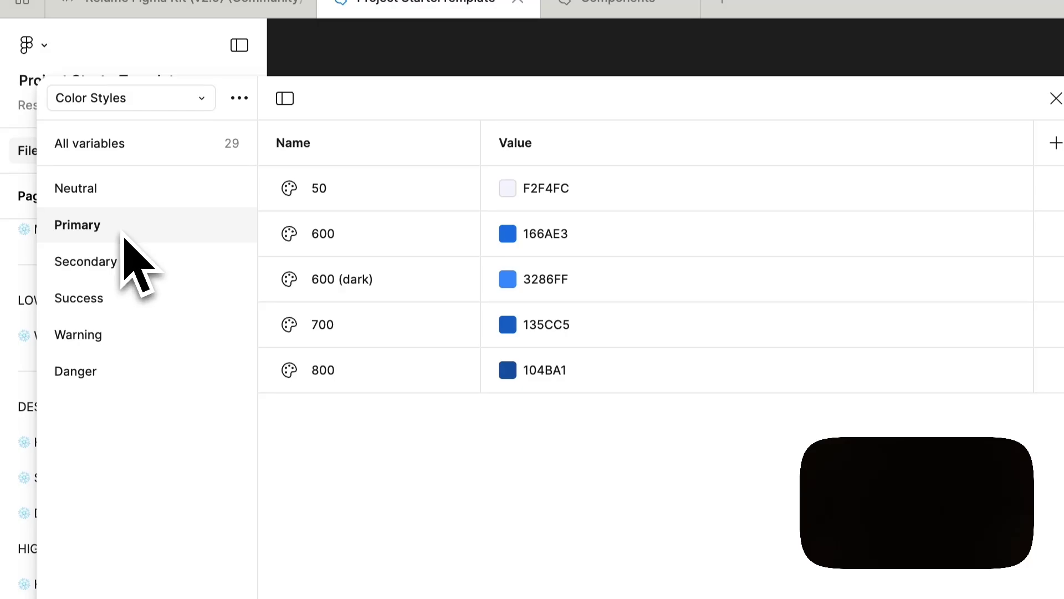
# Step: Delete the Secondary, Primary and Neutral variable groups from the Color Styles collection
pyautogui.click(147, 260)
pyautogui.rightClick(147, 258)
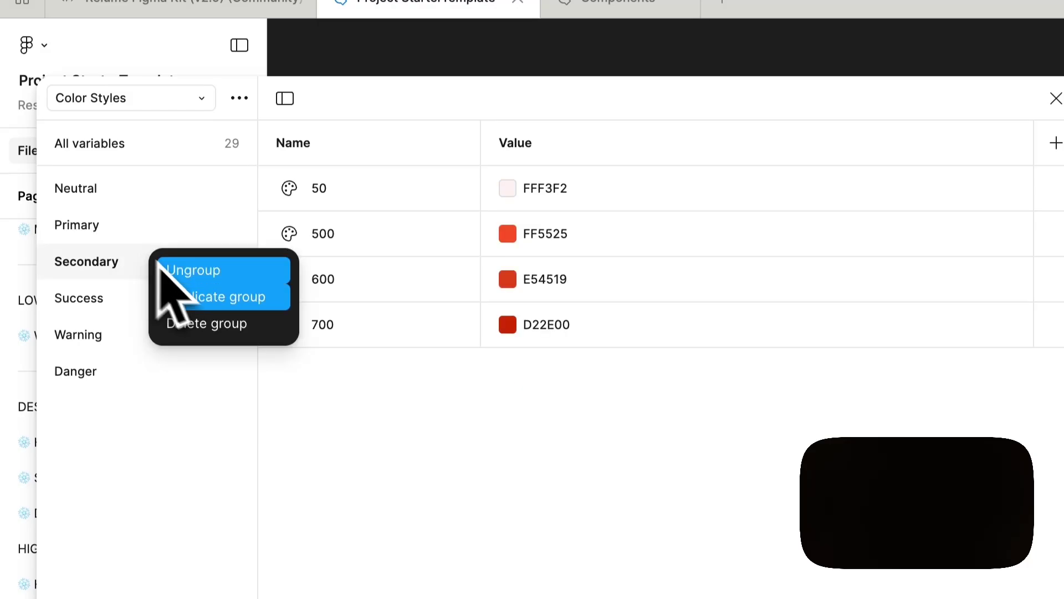
pyautogui.click(215, 323)
pyautogui.click(160, 229)
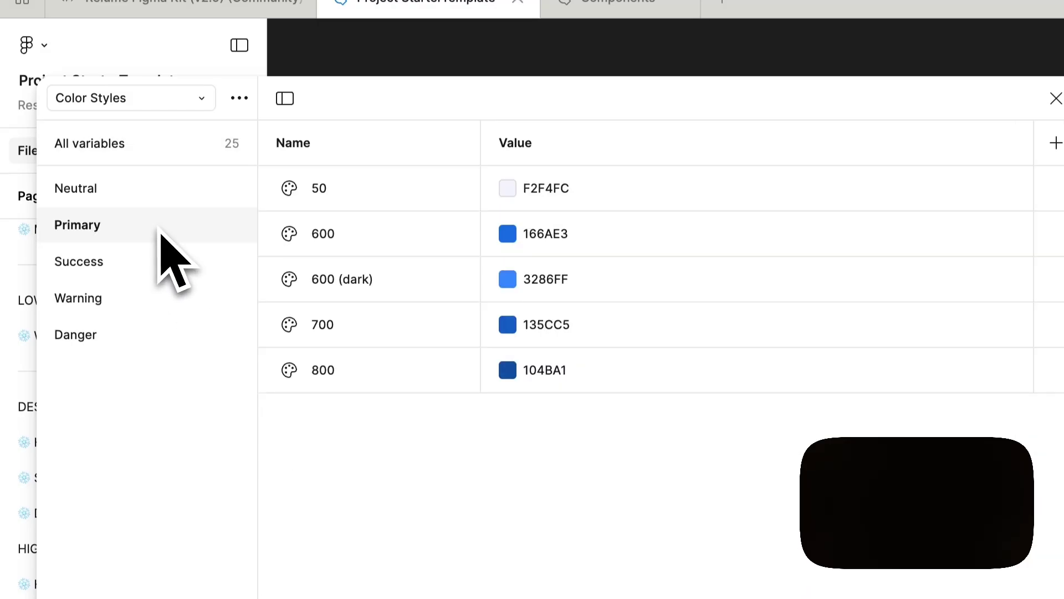
pyautogui.rightClick(166, 233)
pyautogui.click(208, 298)
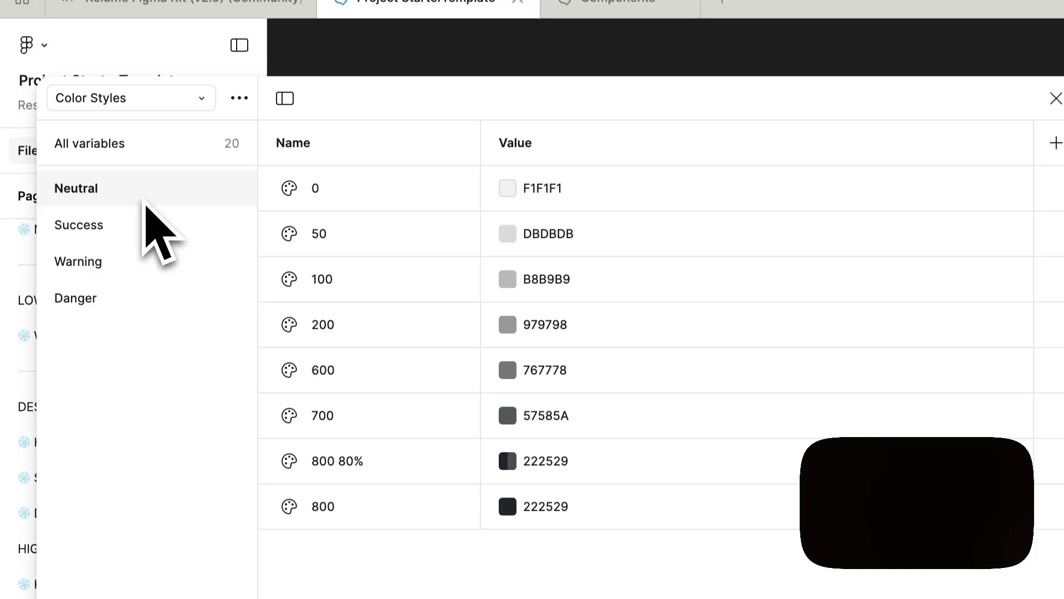
pyautogui.rightClick(146, 201)
pyautogui.click(195, 265)
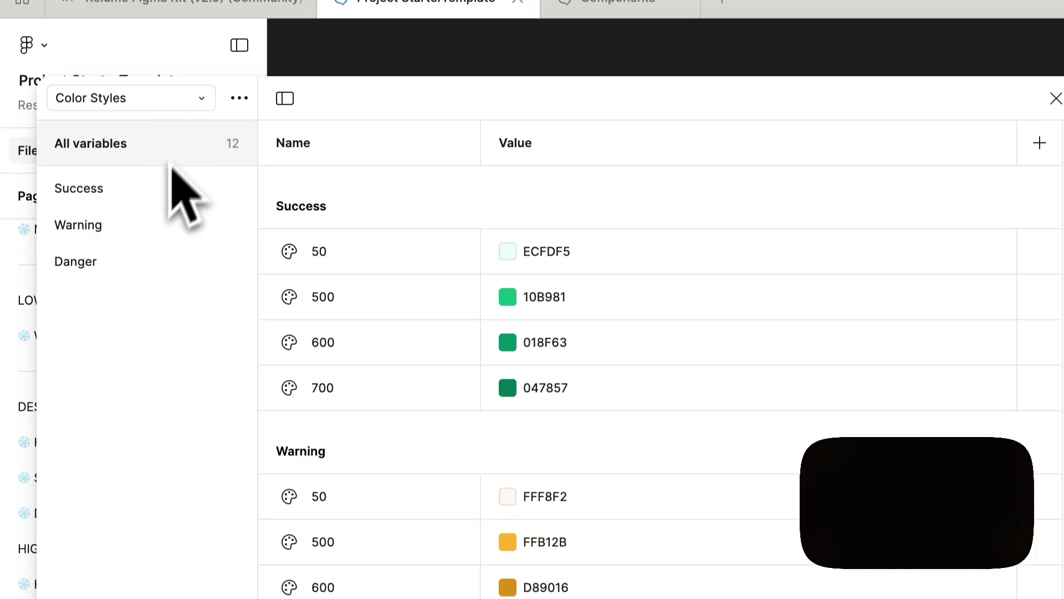
# Step: Delete the Colours and Tokens variable collections from the file
pyautogui.click(159, 191)
pyautogui.click(177, 111)
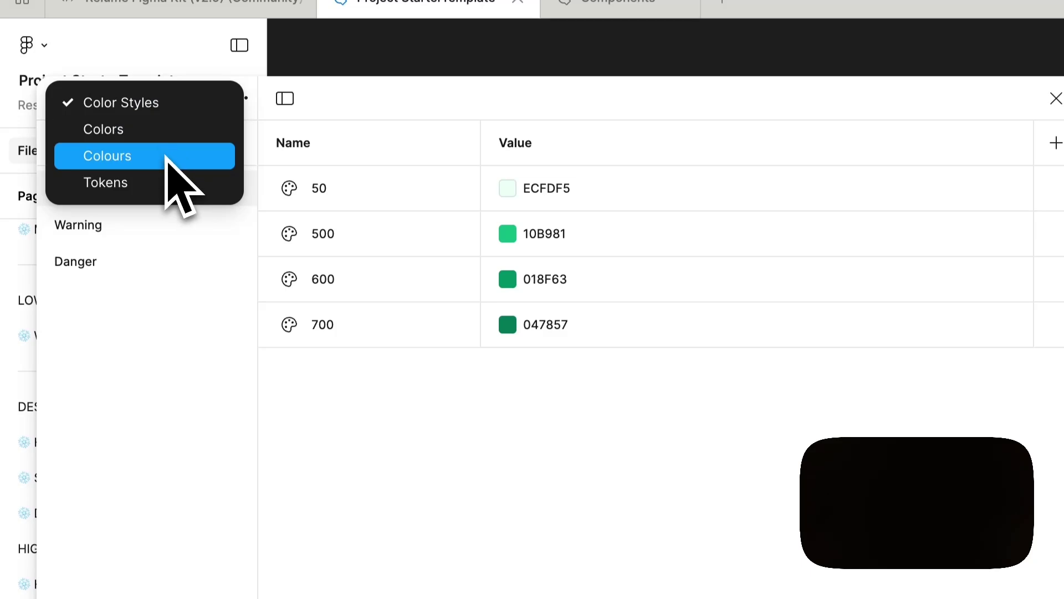
pyautogui.click(167, 156)
pyautogui.click(230, 108)
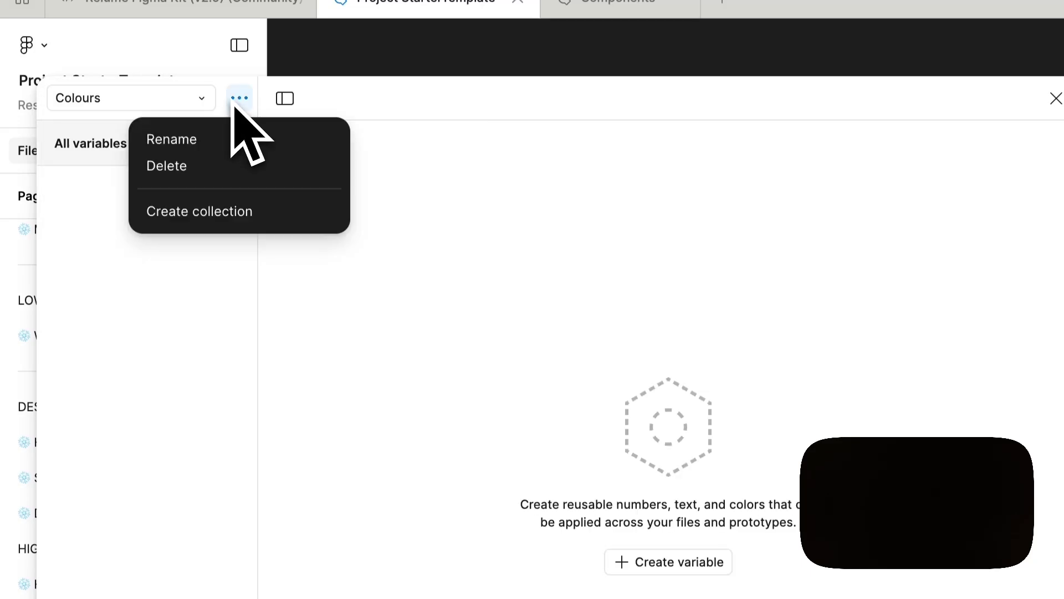
pyautogui.click(213, 172)
pyautogui.click(200, 110)
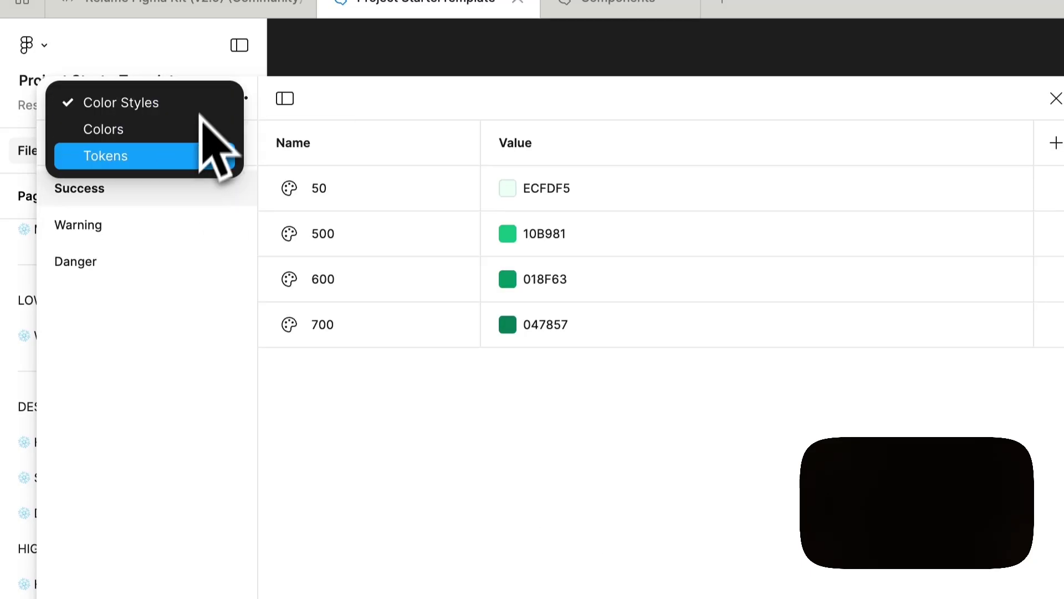
pyautogui.click(195, 155)
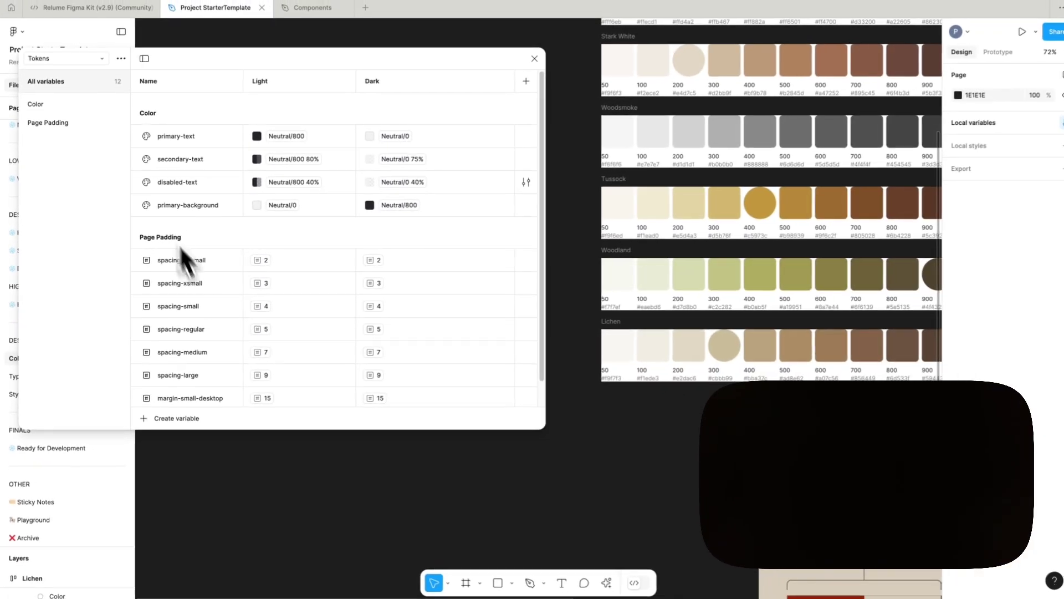
pyautogui.click(117, 62)
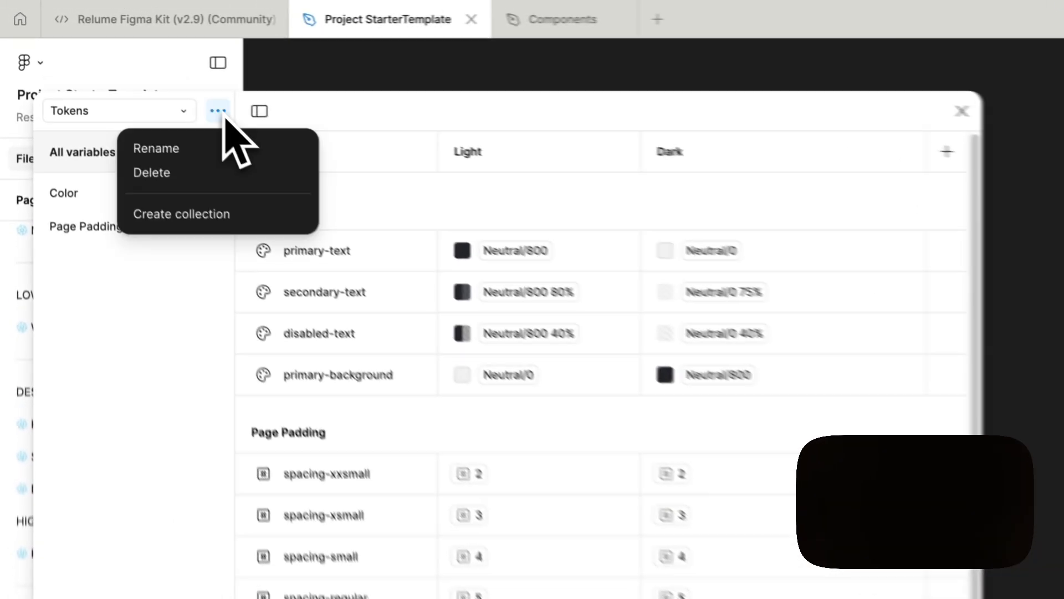
pyautogui.click(231, 192)
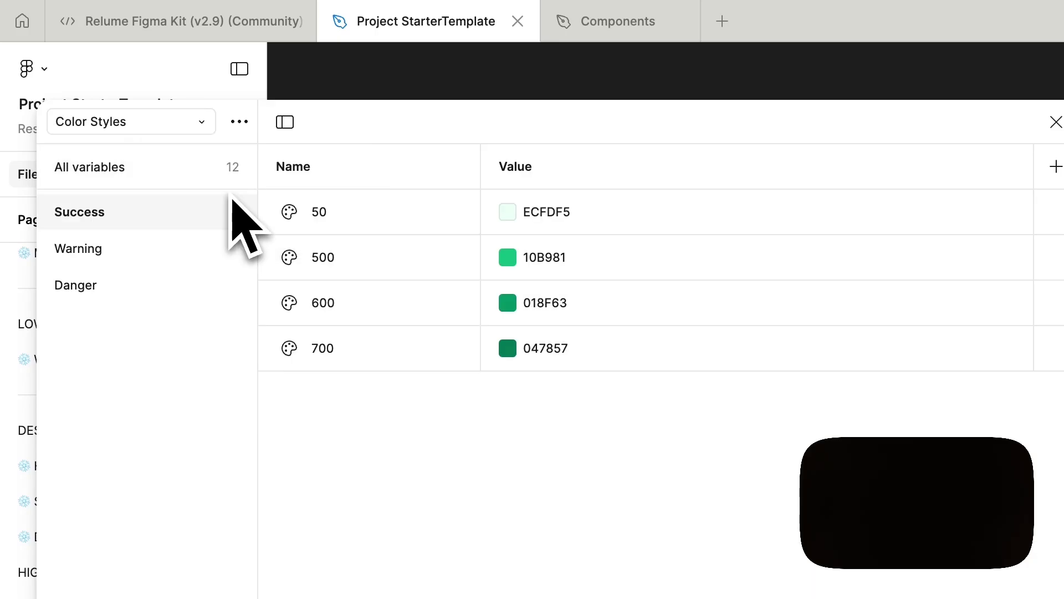
# Step: Examine the Warning and Danger groups in the Color Styles collection and check which collections remain
pyautogui.click(114, 250)
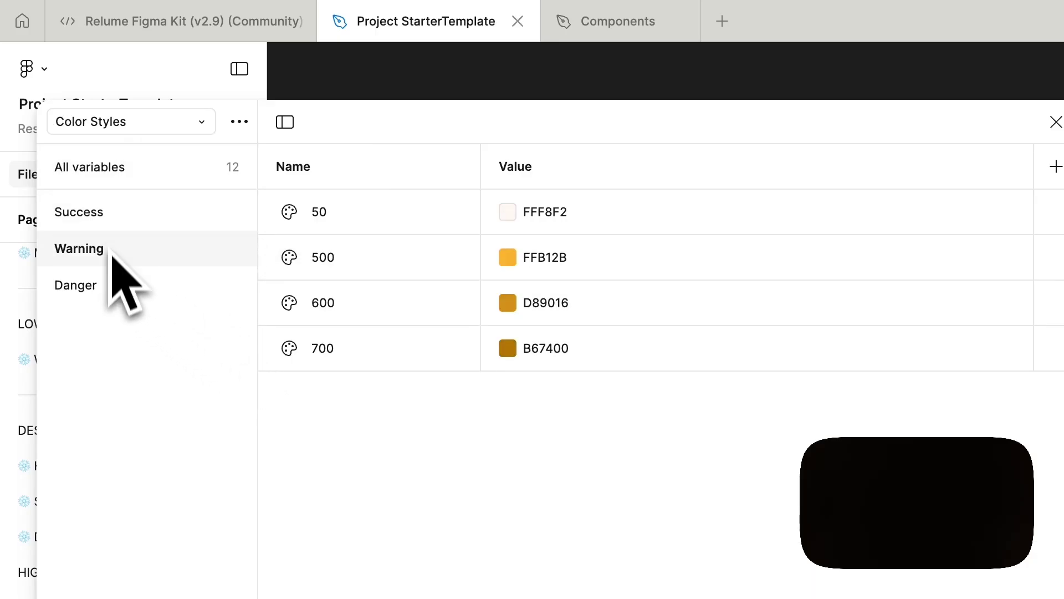
pyautogui.click(114, 288)
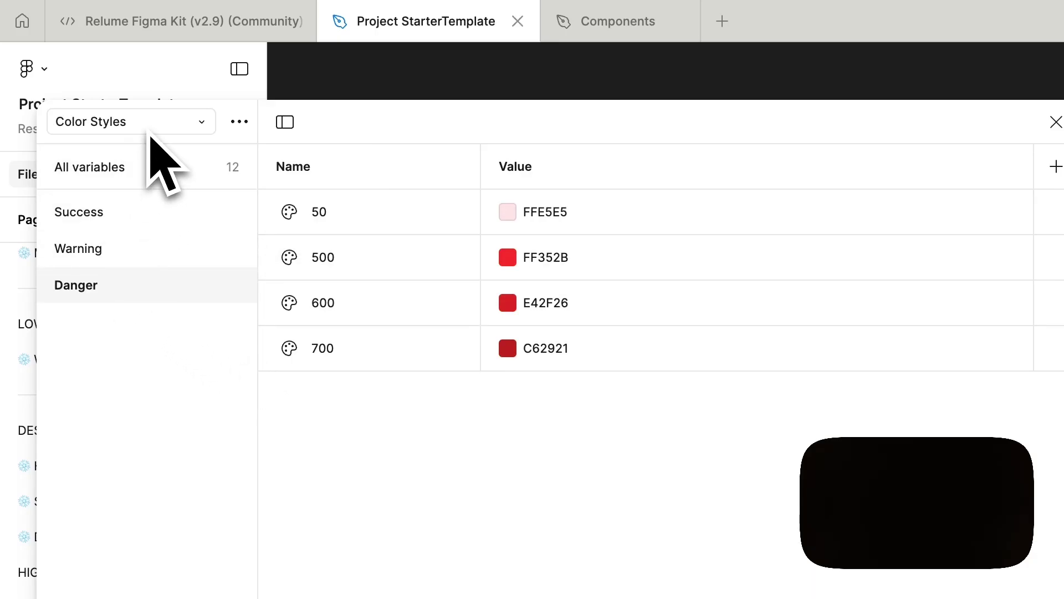
pyautogui.click(151, 133)
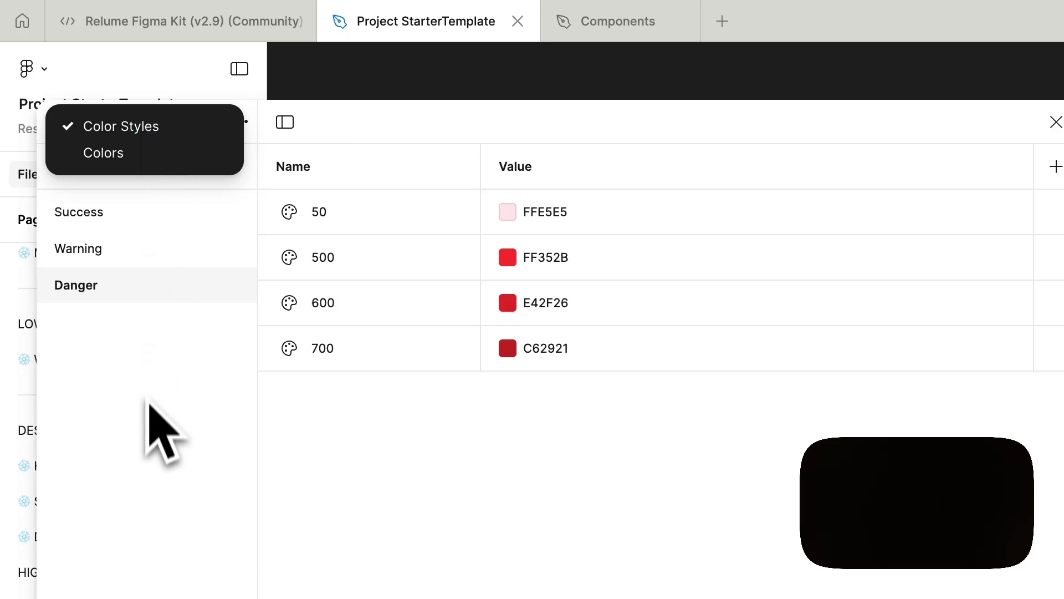
pyautogui.click(147, 416)
# Step: Nest the Success group under a new Neutral parent group by renaming it Neutral/Success
pyautogui.click(55, 213)
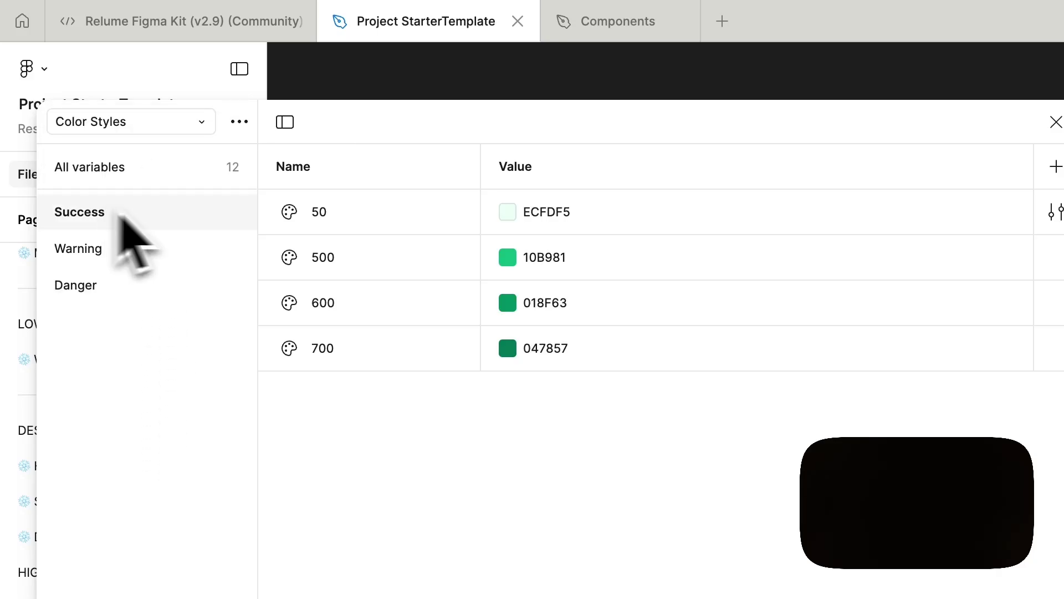
pyautogui.doubleClick(153, 219)
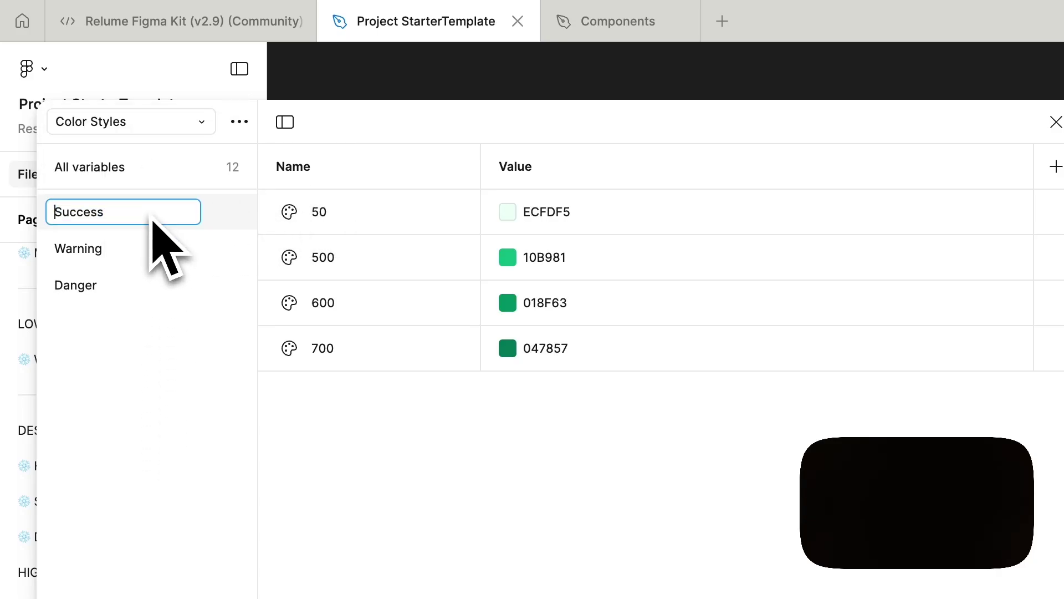
pyautogui.write('Neutral')
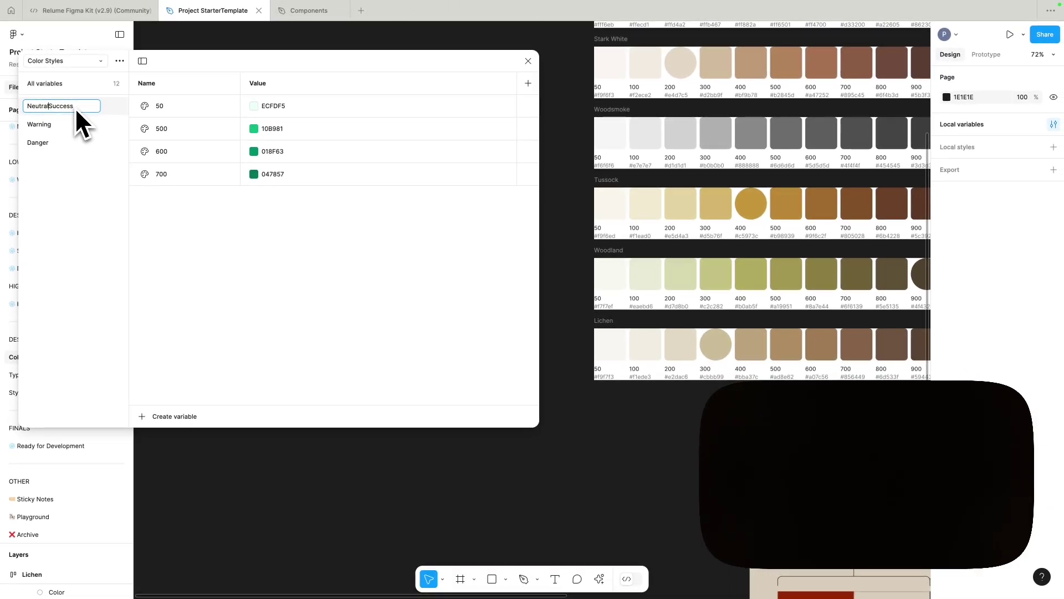
pyautogui.write('/')
pyautogui.press('Return')
# Step: Move the Warning and Danger groups into the Neutral group alongside Success
pyautogui.click(79, 142)
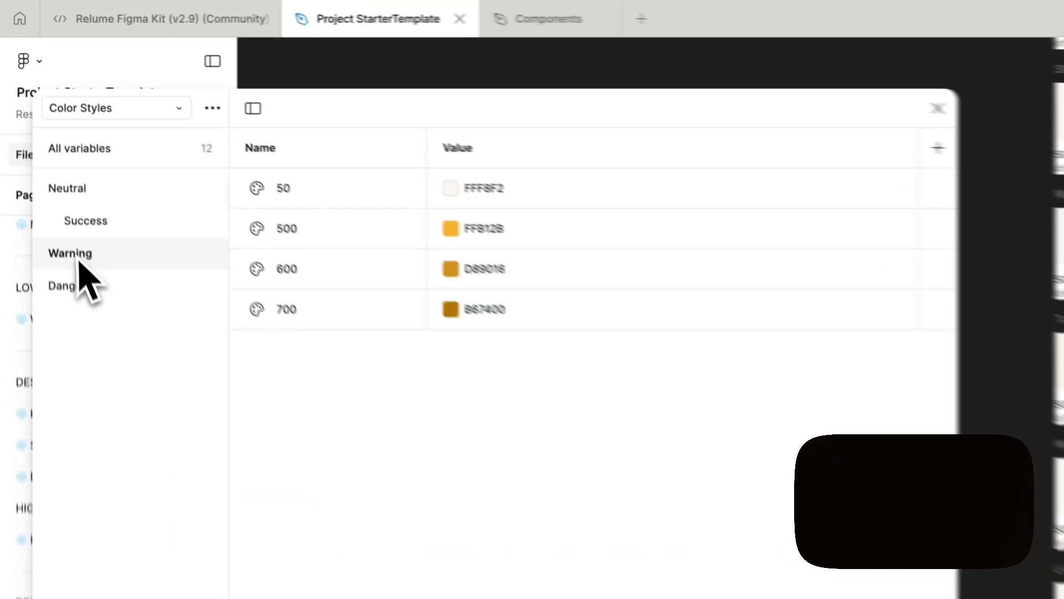
pyautogui.moveTo(80, 263); pyautogui.dragTo(120, 259)
pyautogui.click(75, 287)
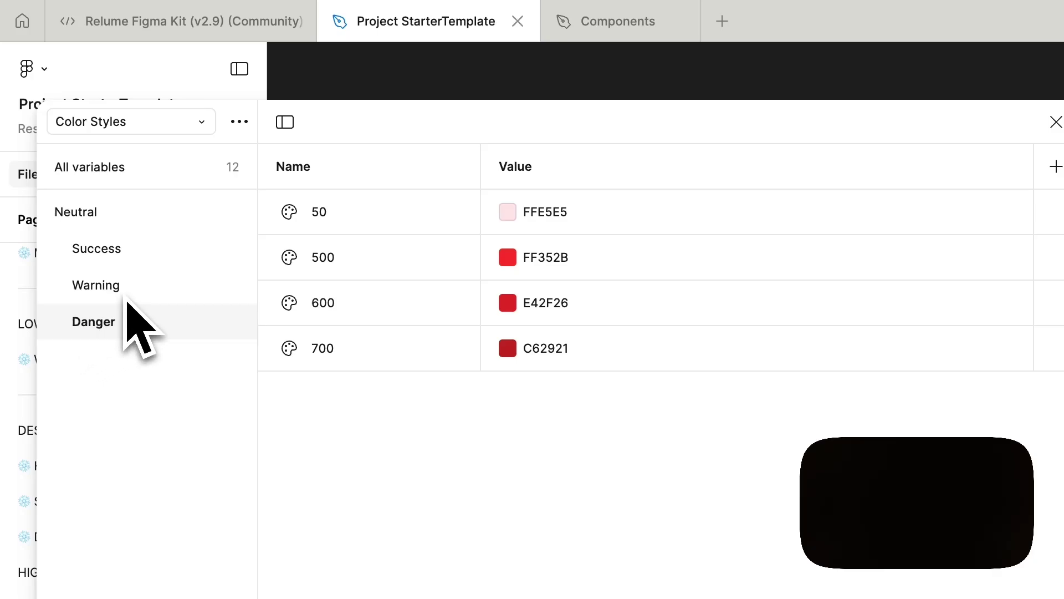
# Step: Check the available actions for the Neutral group, the Color Styles collection and the Success group's 50 variable
pyautogui.click(82, 215)
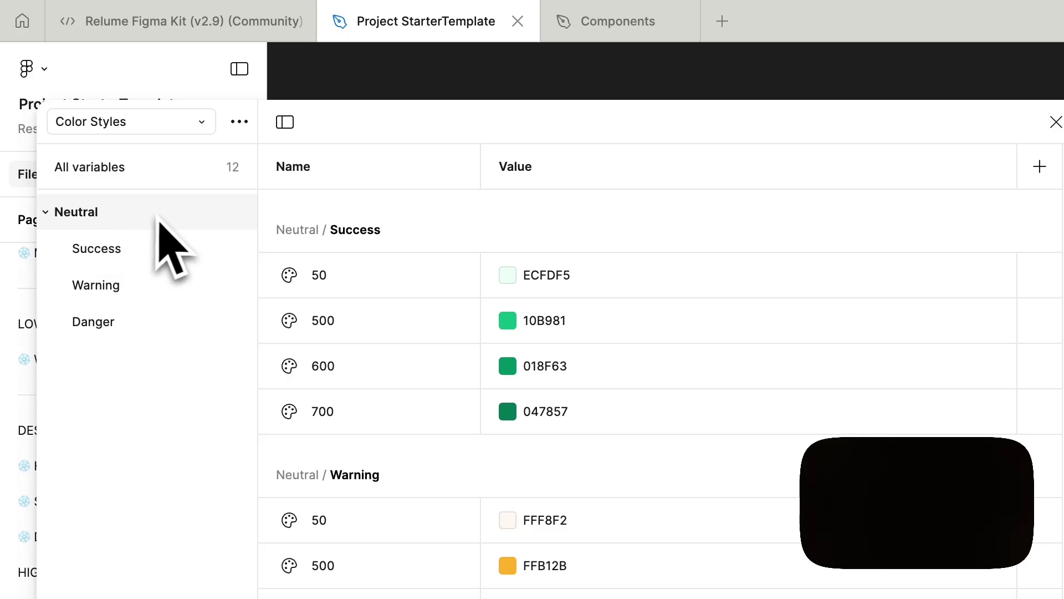
pyautogui.rightClick(158, 219)
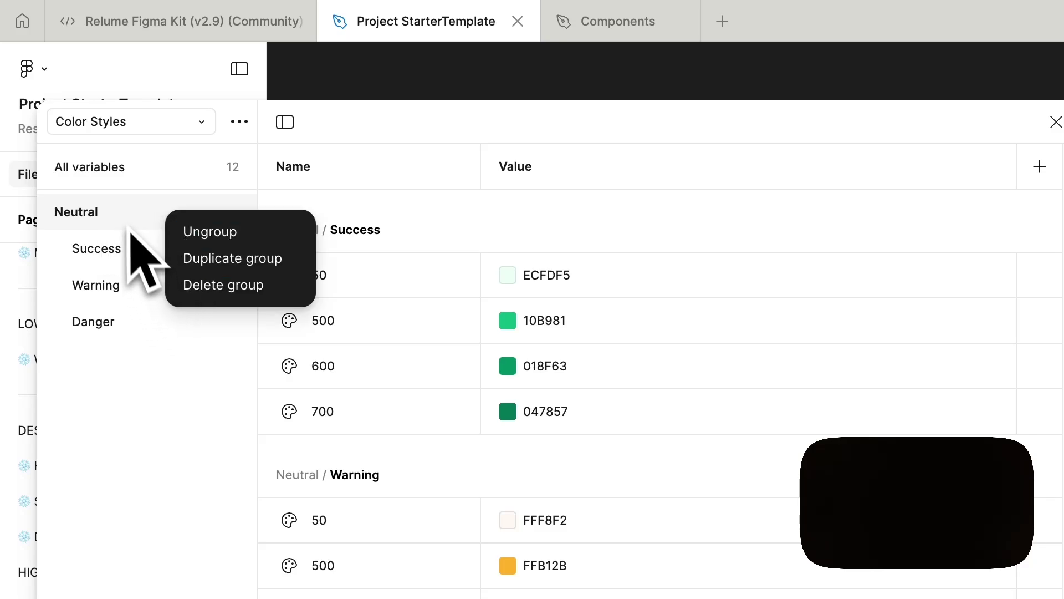
pyautogui.click(124, 219)
pyautogui.click(240, 122)
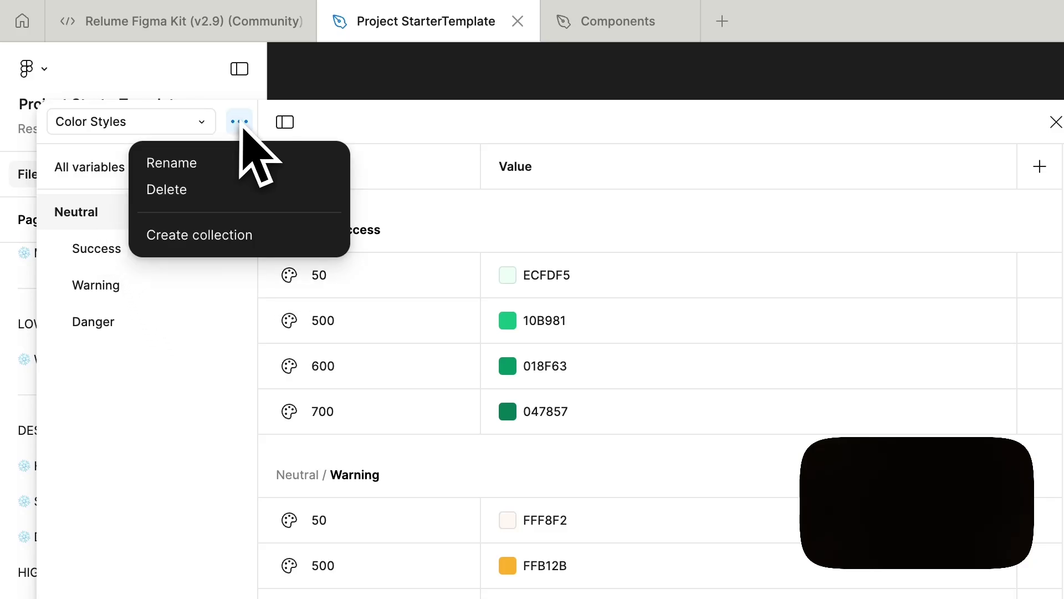
pyautogui.click(243, 130)
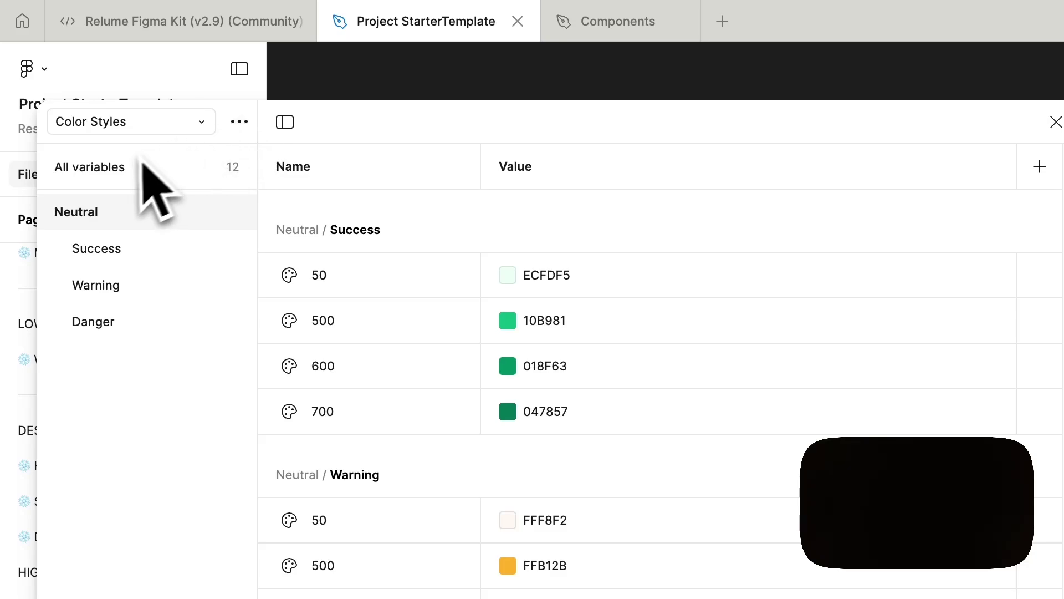
pyautogui.click(419, 272)
pyautogui.rightClick(420, 272)
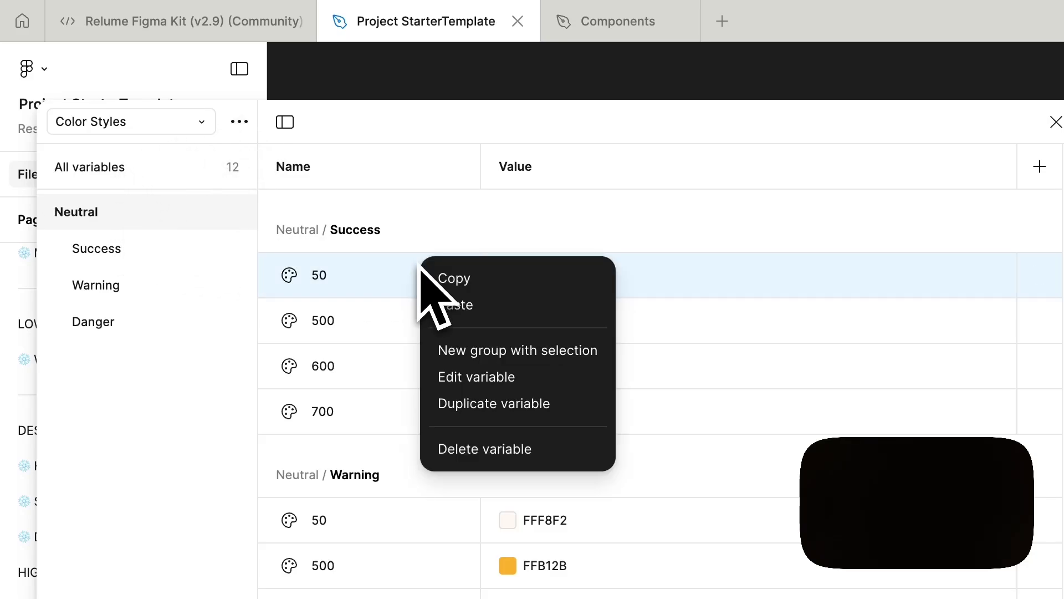
pyautogui.press('Escape')
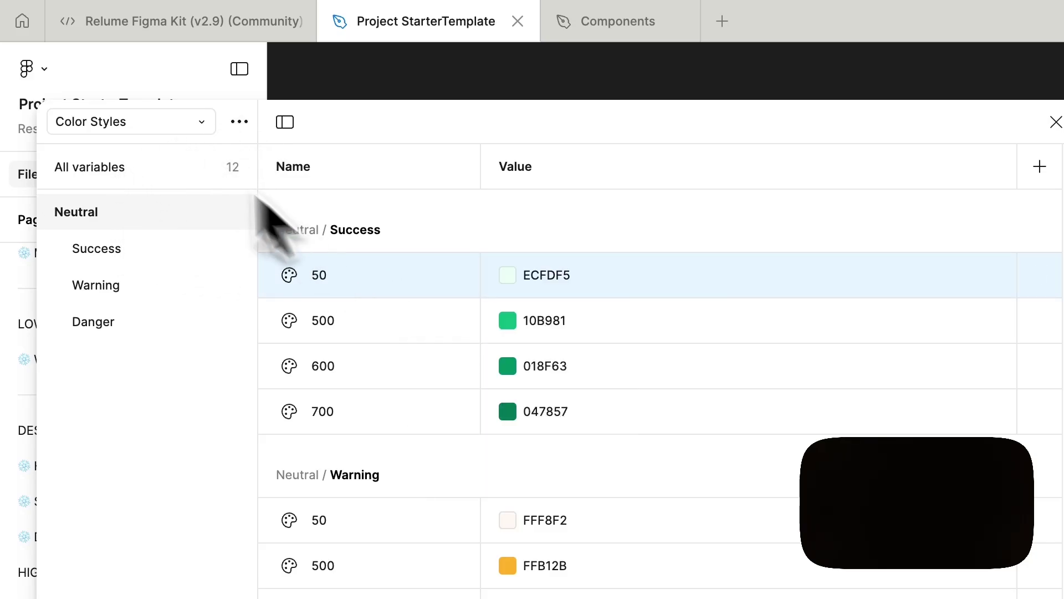
# Step: Show the Colors collection and compare its Woodsmoke and Kayak Red scales with the brand palette swatches on the canvas
pyautogui.click(152, 123)
pyautogui.click(148, 153)
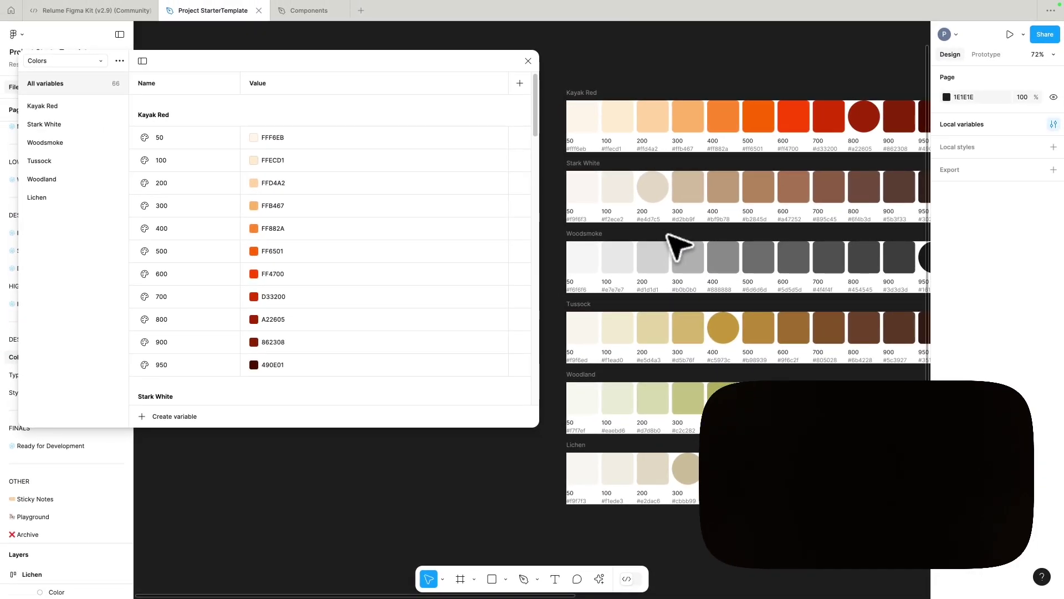
pyautogui.click(579, 234)
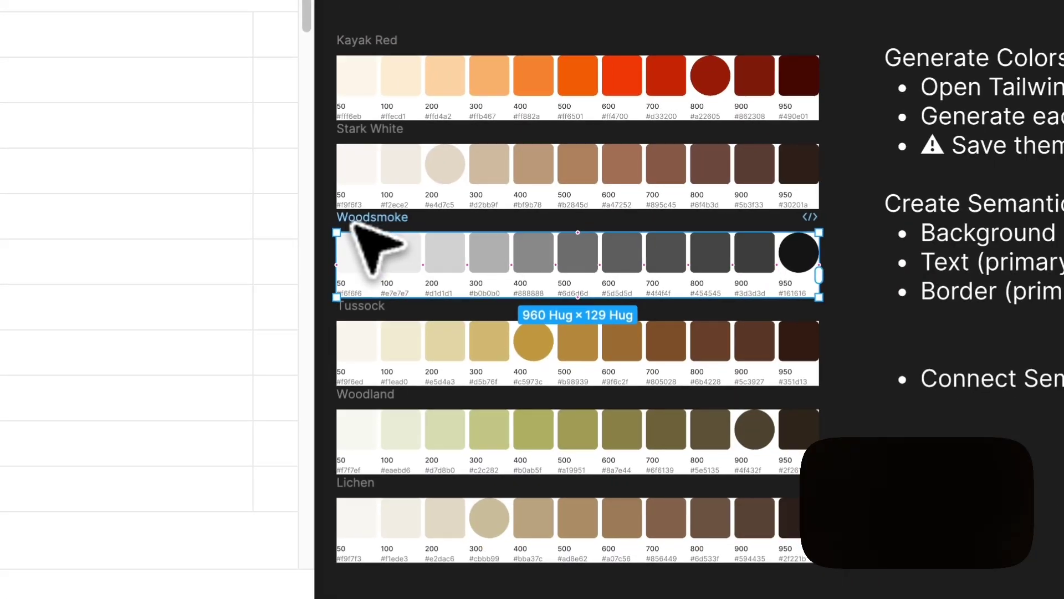
pyautogui.scroll(-10, 361, 236)
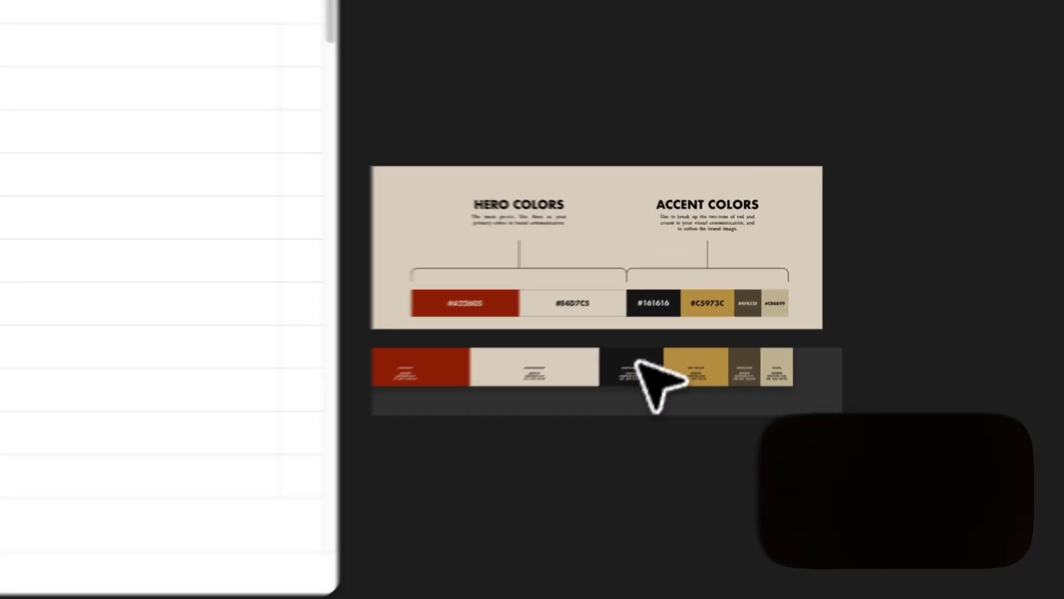
pyautogui.scroll(5, 637, 361)
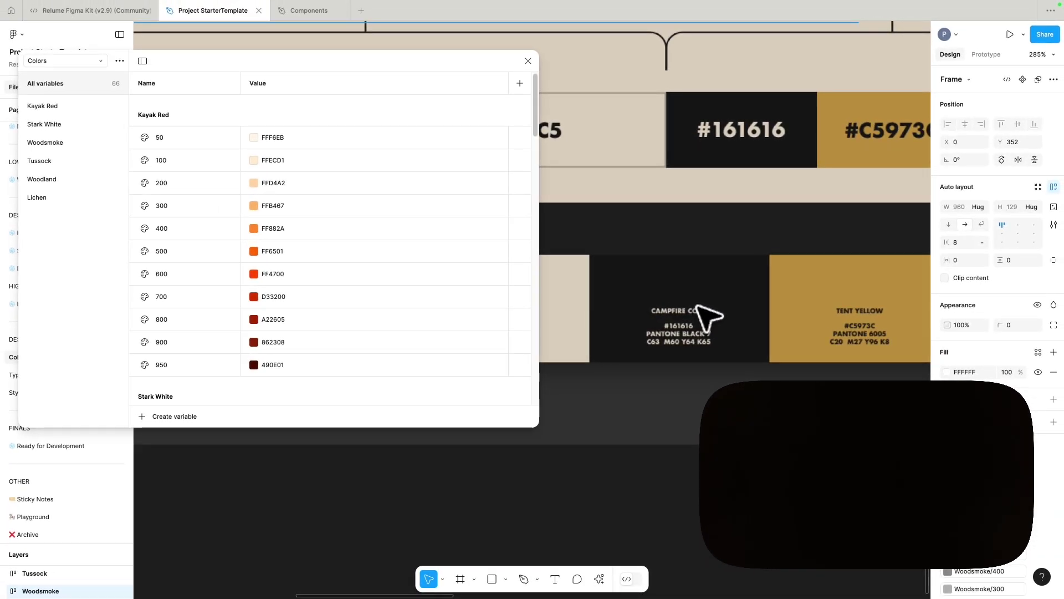
pyautogui.scroll(-10, 596, 256)
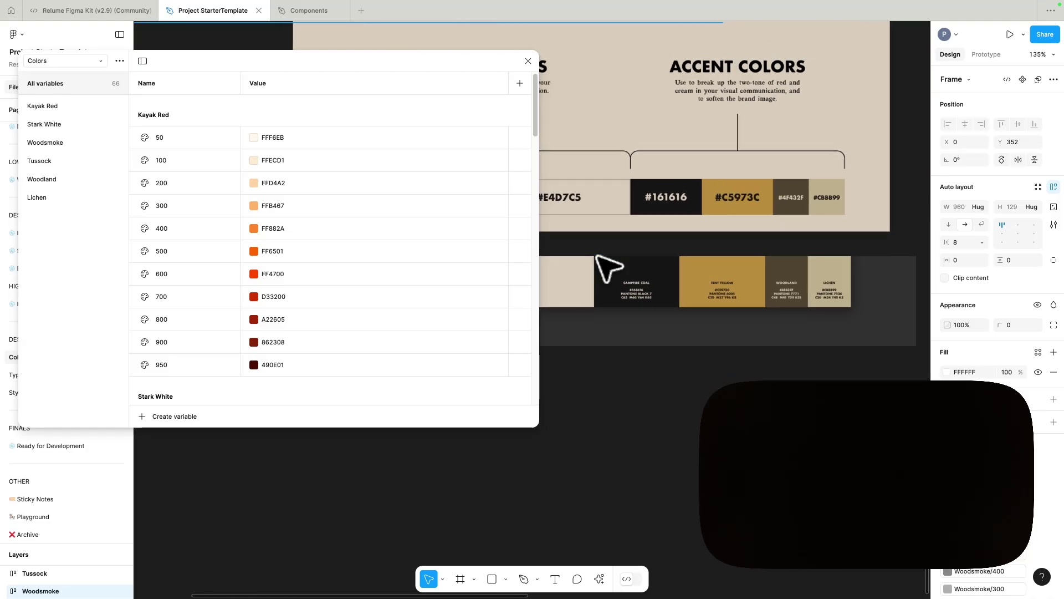
pyautogui.scroll(5, 598, 257)
pyautogui.scroll(2, 607, 266)
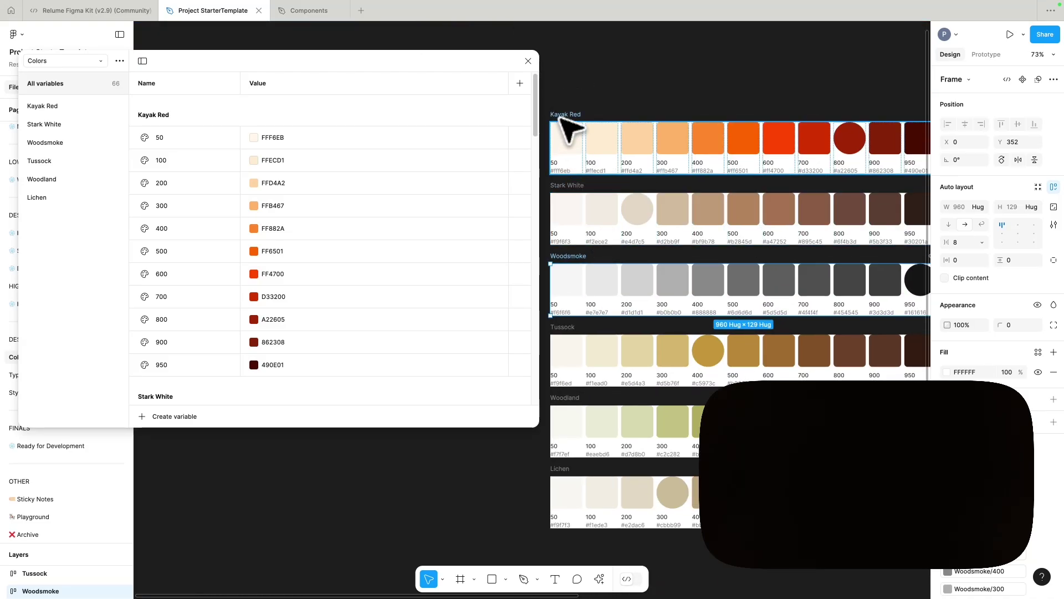
pyautogui.click(53, 106)
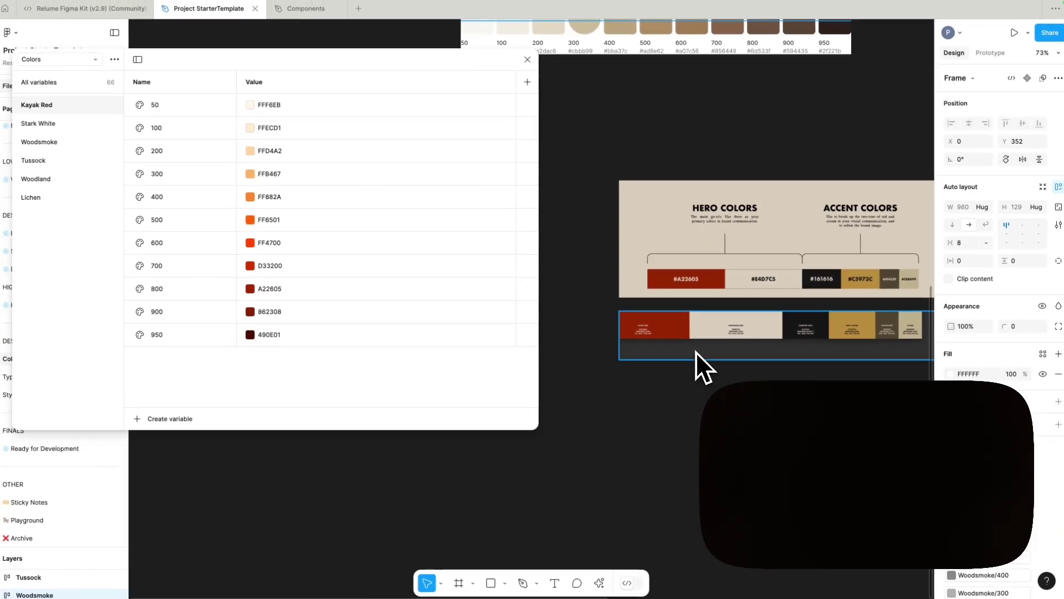
pyautogui.scroll(10, 775, 327)
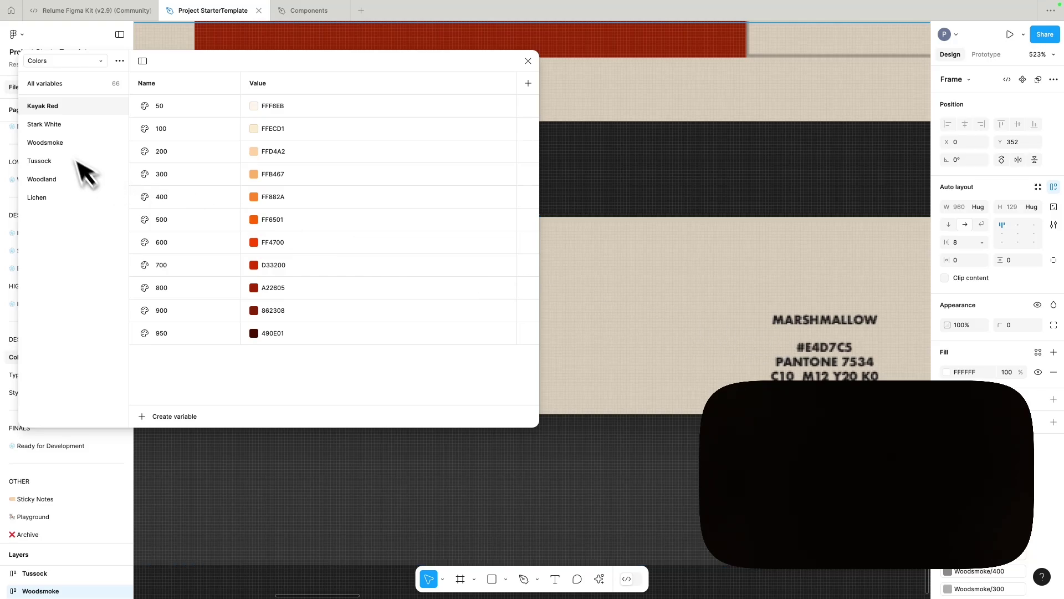
# Step: Rename the 200 variable in the Stark White group to 200 (main)
pyautogui.click(66, 127)
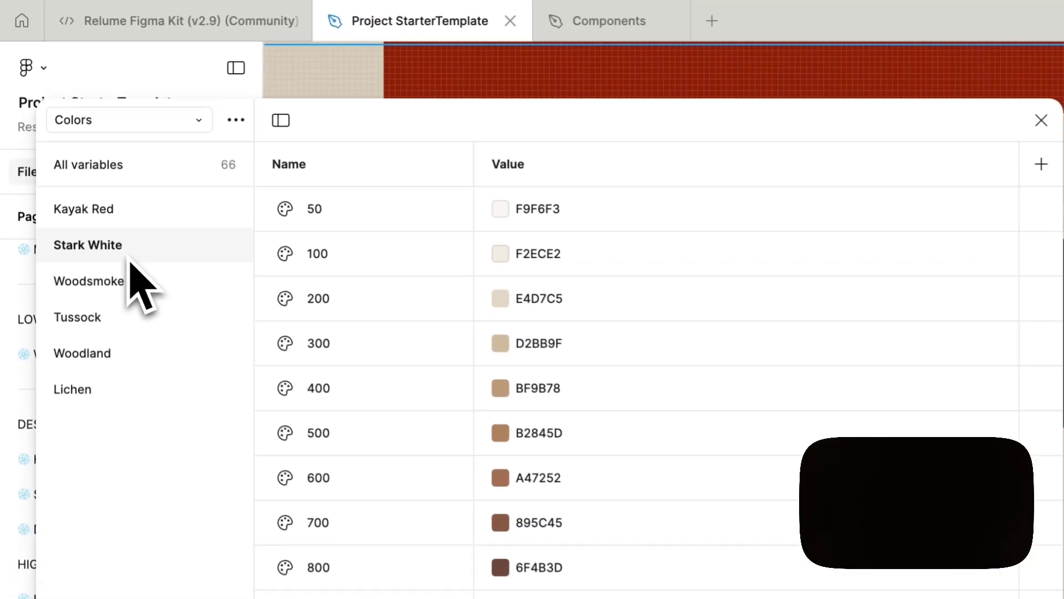
pyautogui.doubleClick(129, 256)
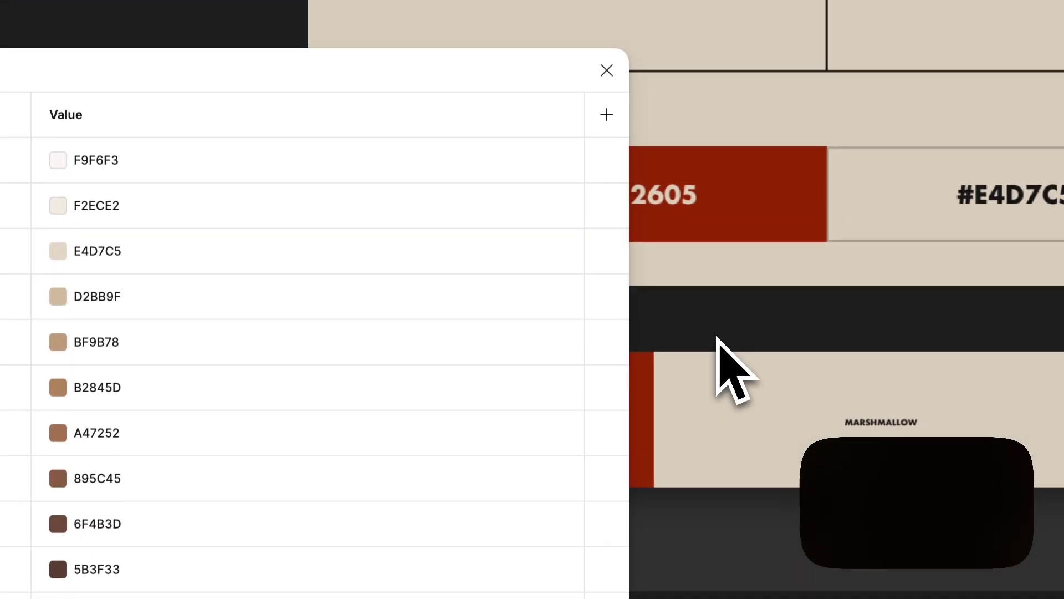
pyautogui.scroll(5, 717, 336)
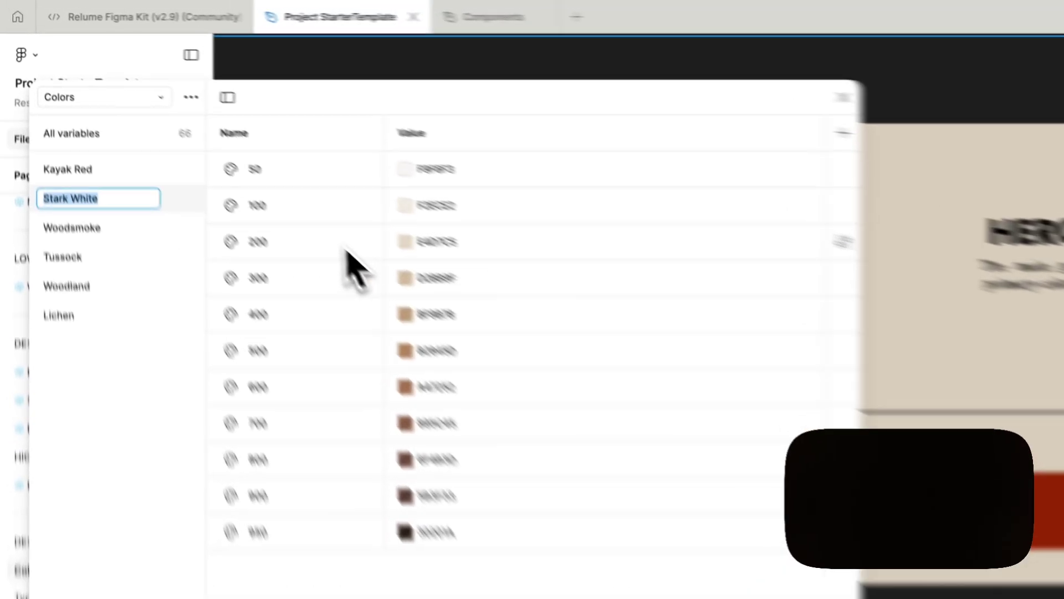
pyautogui.doubleClick(194, 154)
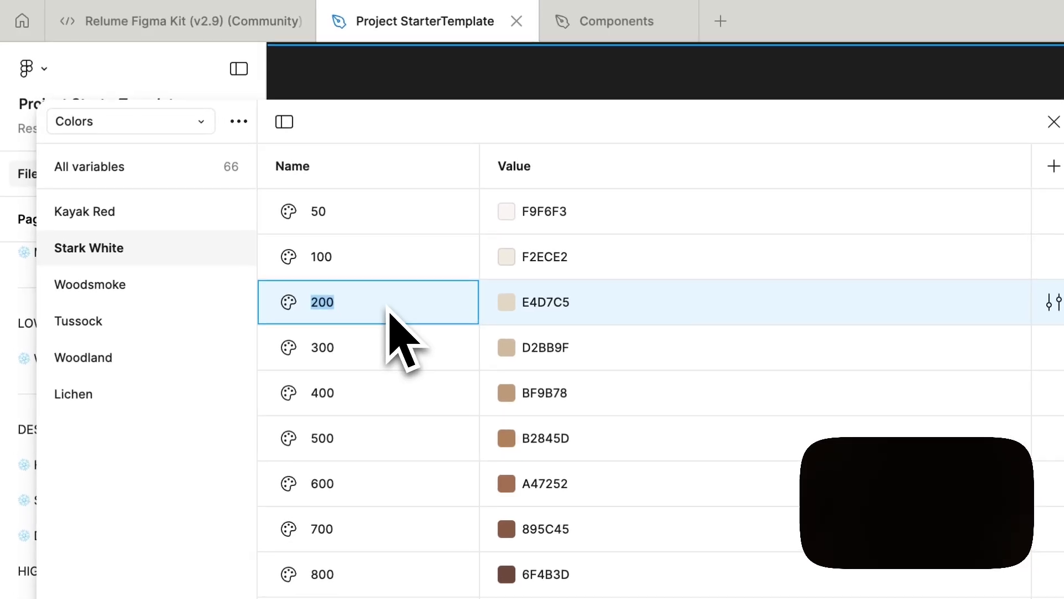
pyautogui.click(388, 309)
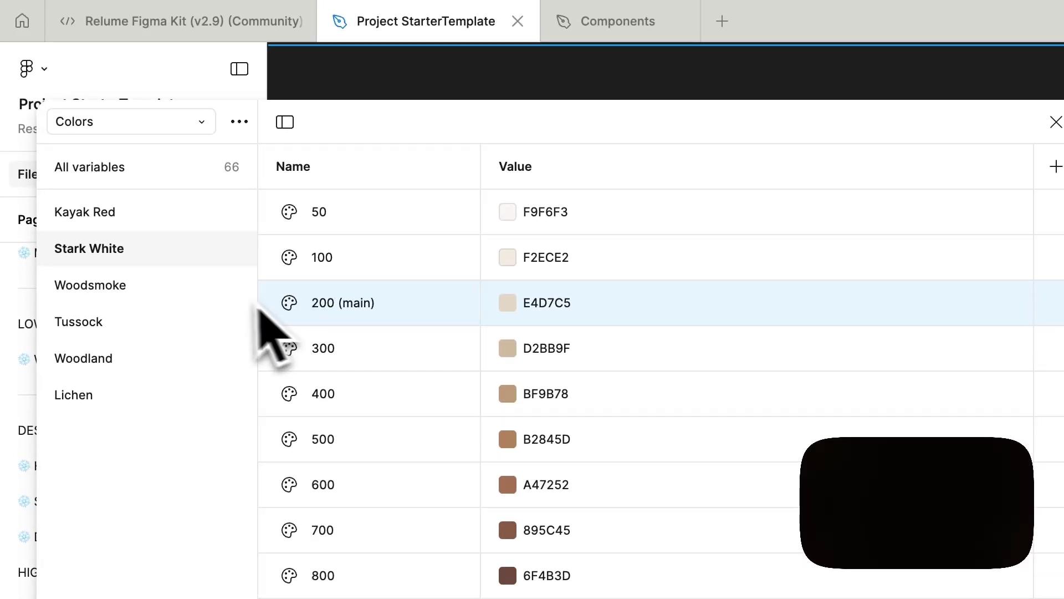
# Step: Rename the Stark White variable group to Marchmallow
pyautogui.doubleClick(154, 264)
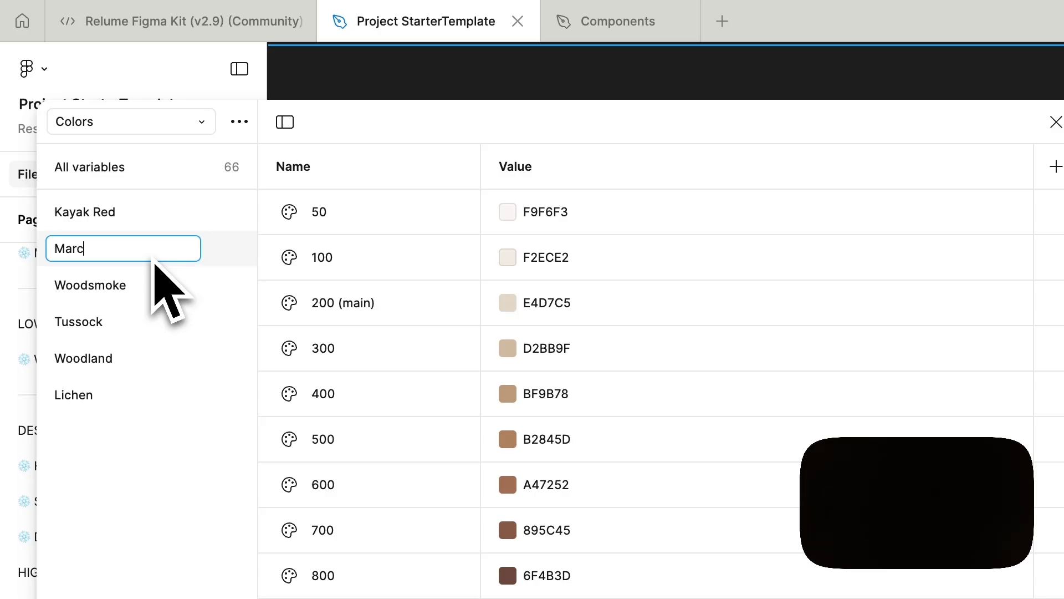
pyautogui.write('Marchmallow')
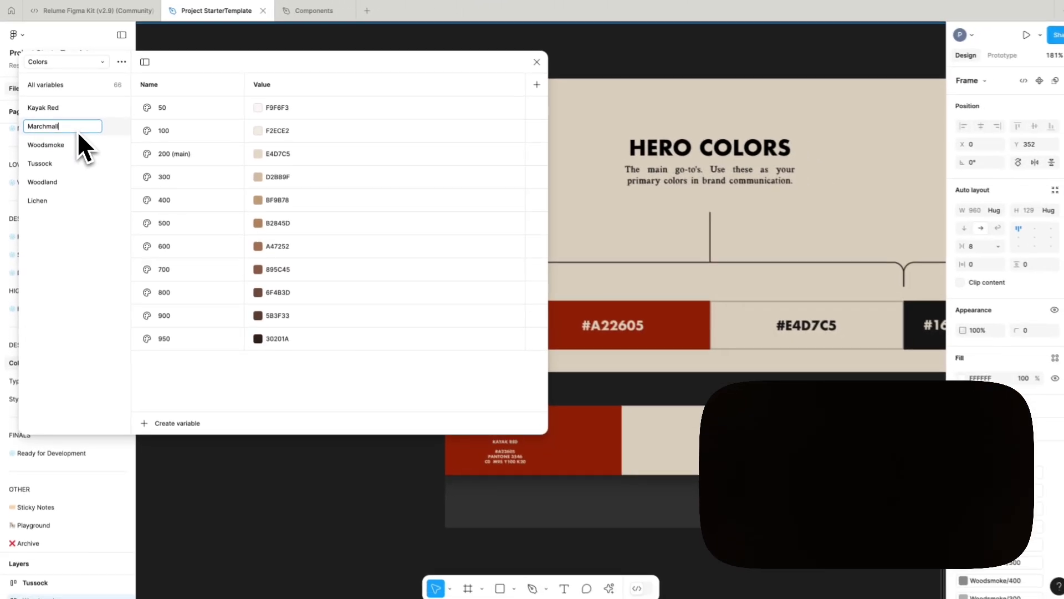
pyautogui.press('Return')
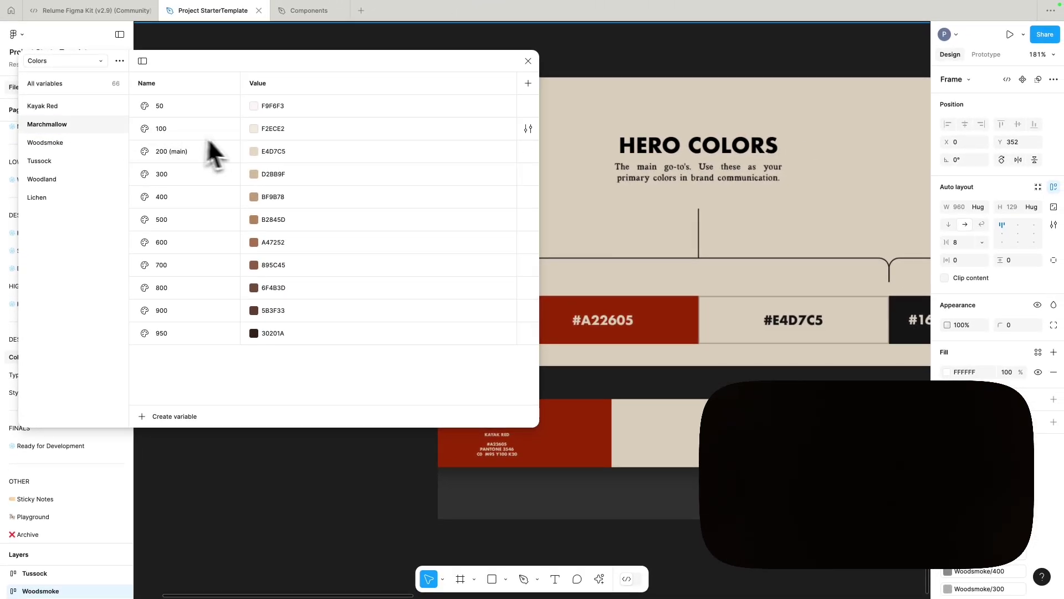
# Step: Rename Kayak Red's 800 variable to 800 (main) and Woodsmoke's 950 variable to 950 (main)
pyautogui.click(78, 108)
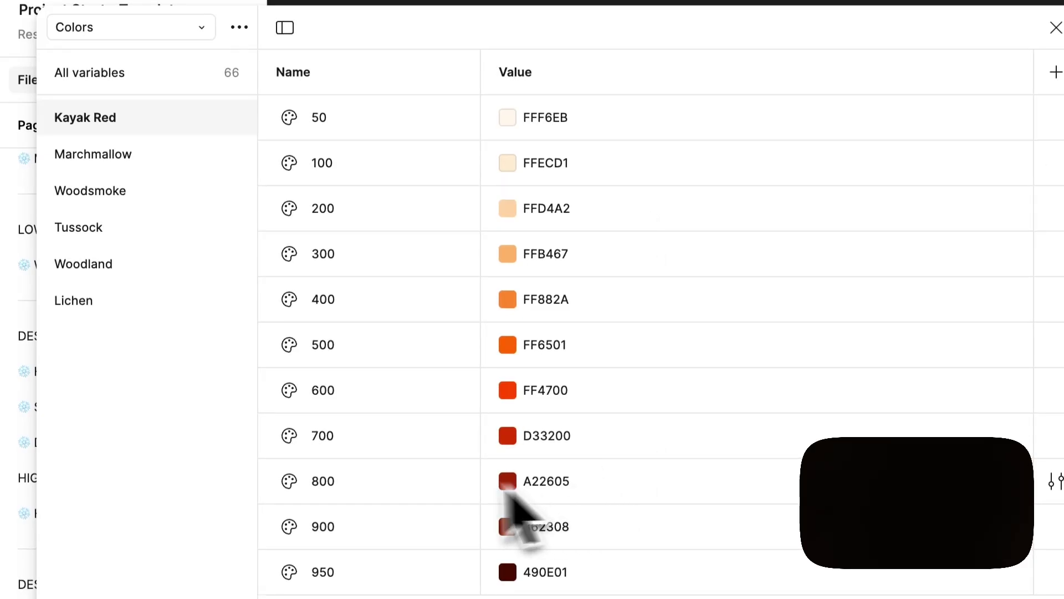
pyautogui.doubleClick(407, 481)
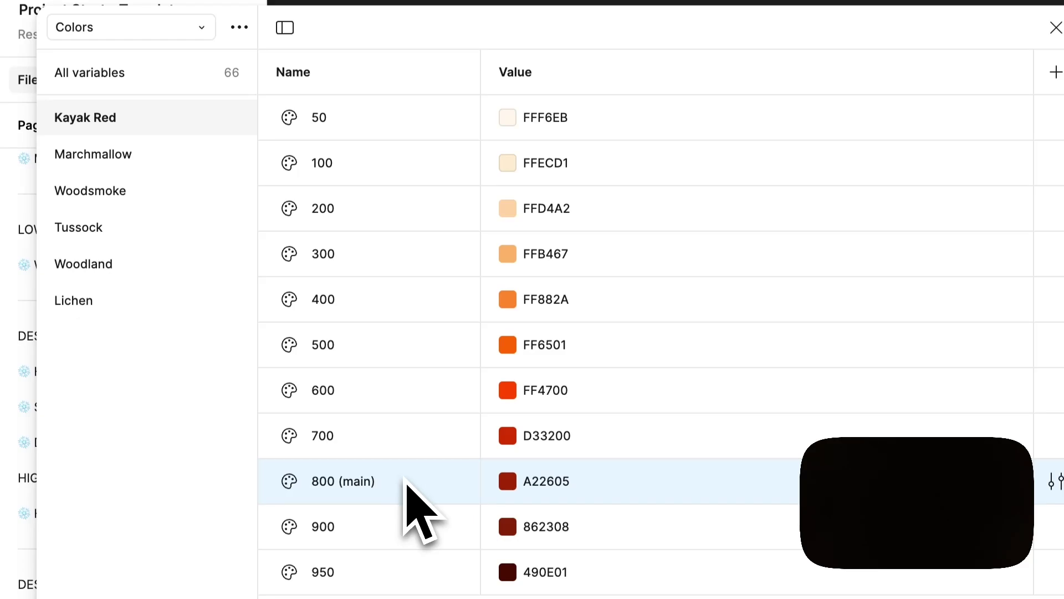
pyautogui.click(130, 203)
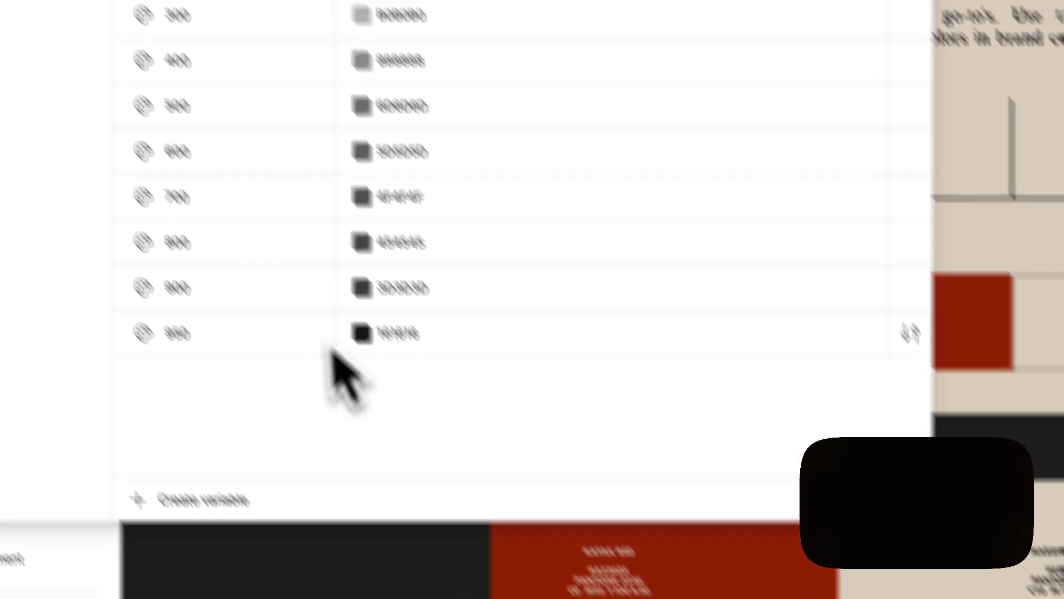
pyautogui.doubleClick(390, 480)
pyautogui.press('Right')
pyautogui.write('(')
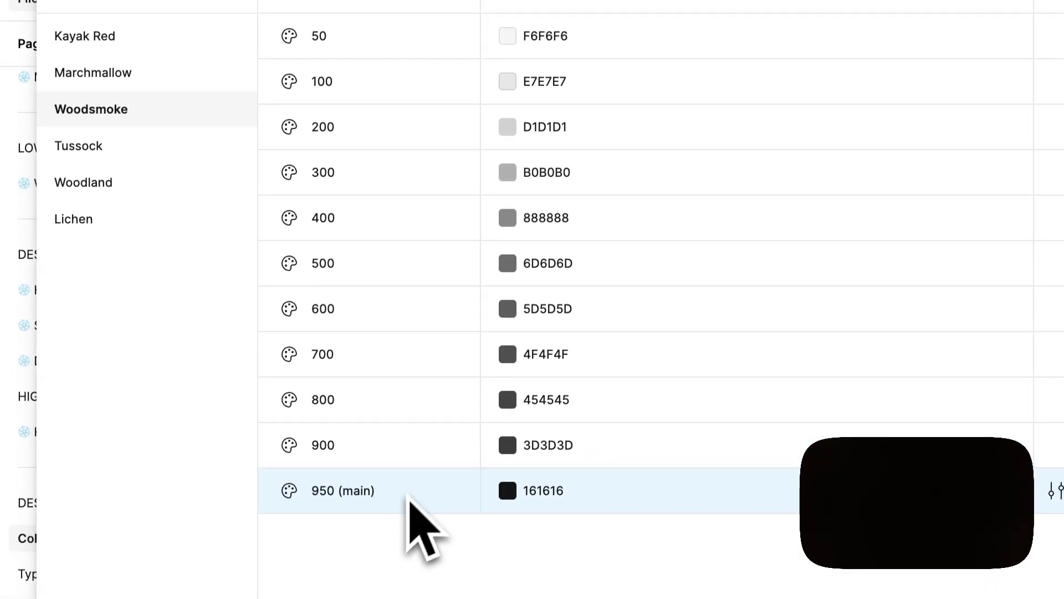
# Step: Rename the Woodsmoke variable group to Campfire Coal
pyautogui.doubleClick(129, 120)
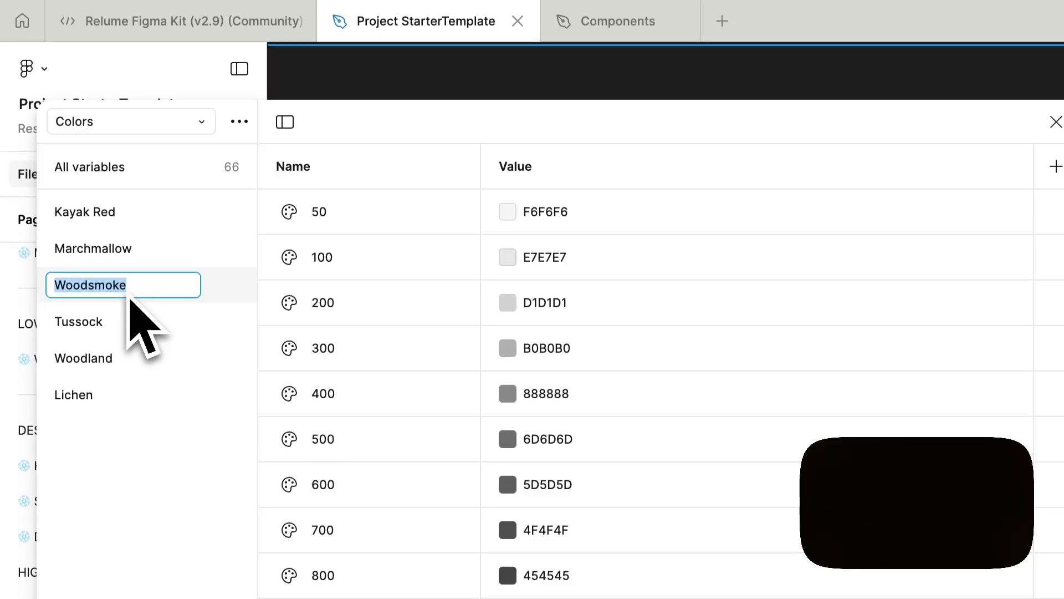
pyautogui.write('Campfire Coal')
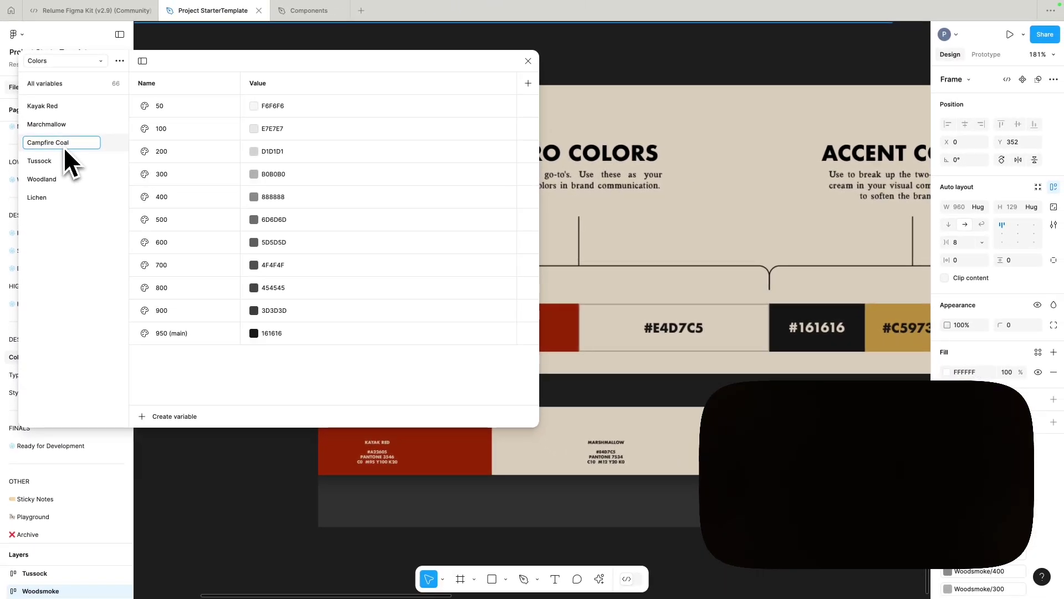
pyautogui.press('Return')
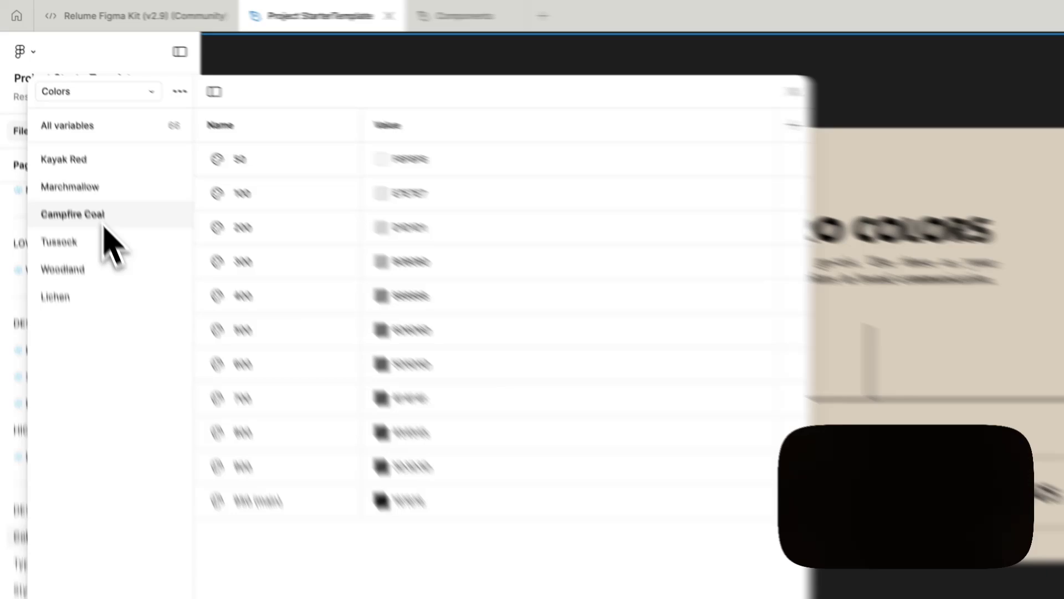
# Step: Nest the Campfire Coal group under a Neutral parent group by renaming it Neutral/Campfire Coal
pyautogui.doubleClick(102, 219)
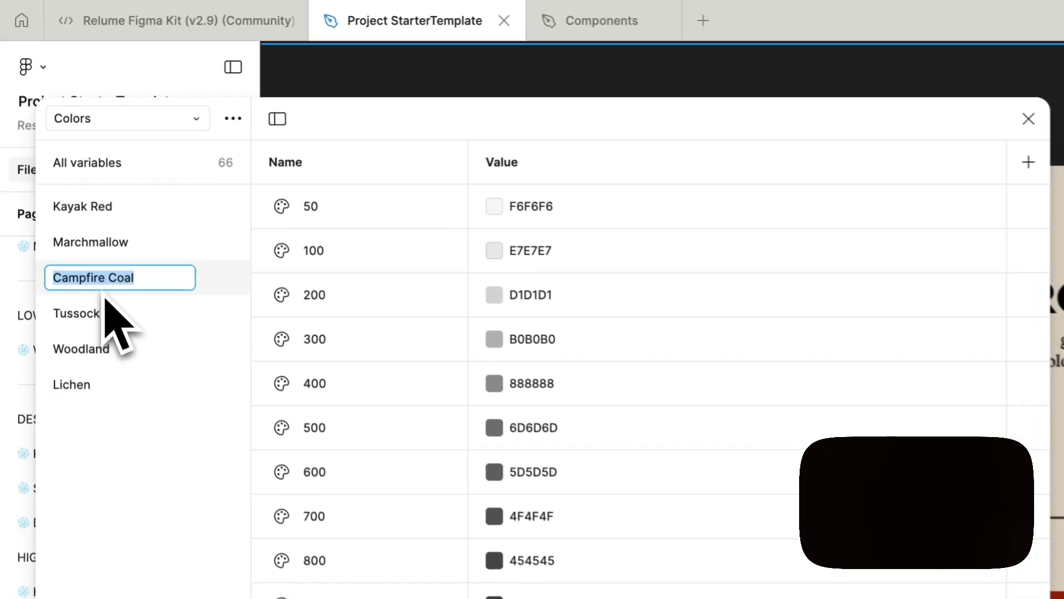
pyautogui.write('Neu')
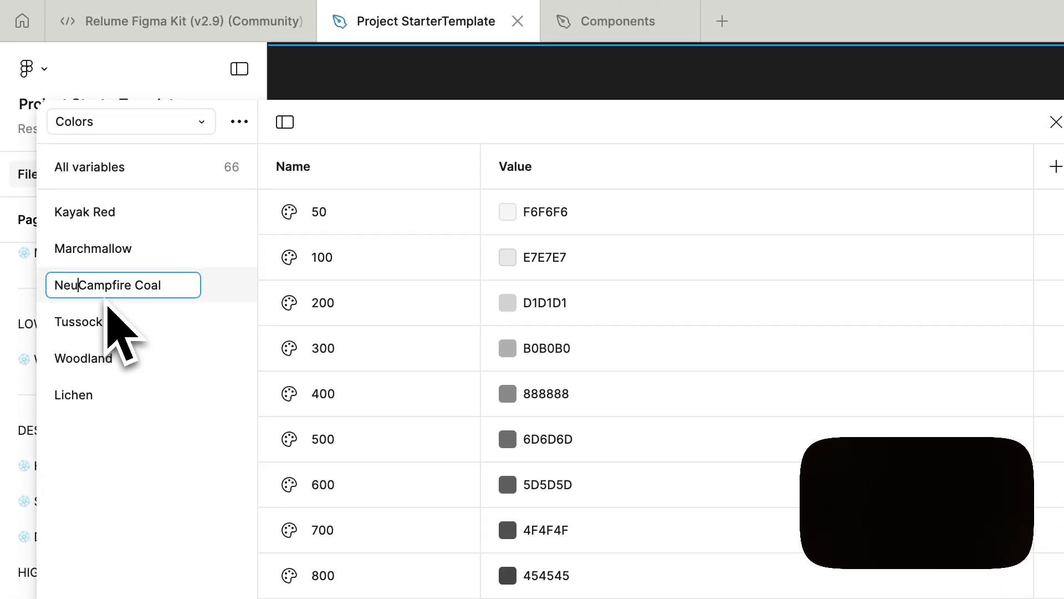
pyautogui.write('tral/')
pyautogui.press('Return')
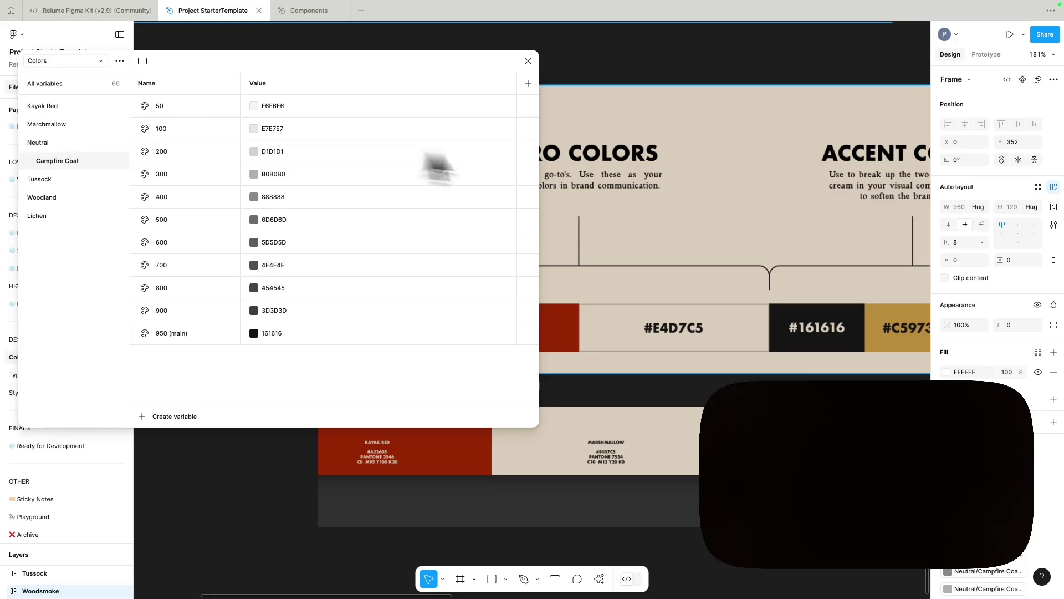
# Step: Copy the Campfire Coal group name and use it to rename the Woodsmoke swatch frame on the canvas
pyautogui.scroll(-3, 595, 235)
pyautogui.scroll(-10, 596, 235)
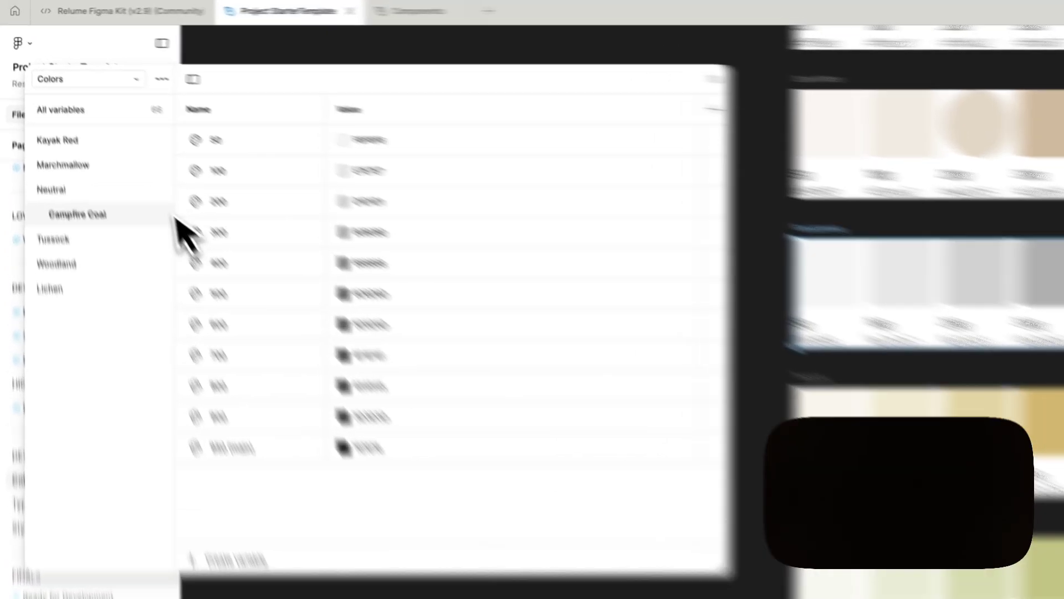
pyautogui.doubleClick(77, 162)
pyautogui.hotkey('ctrl', 'c')
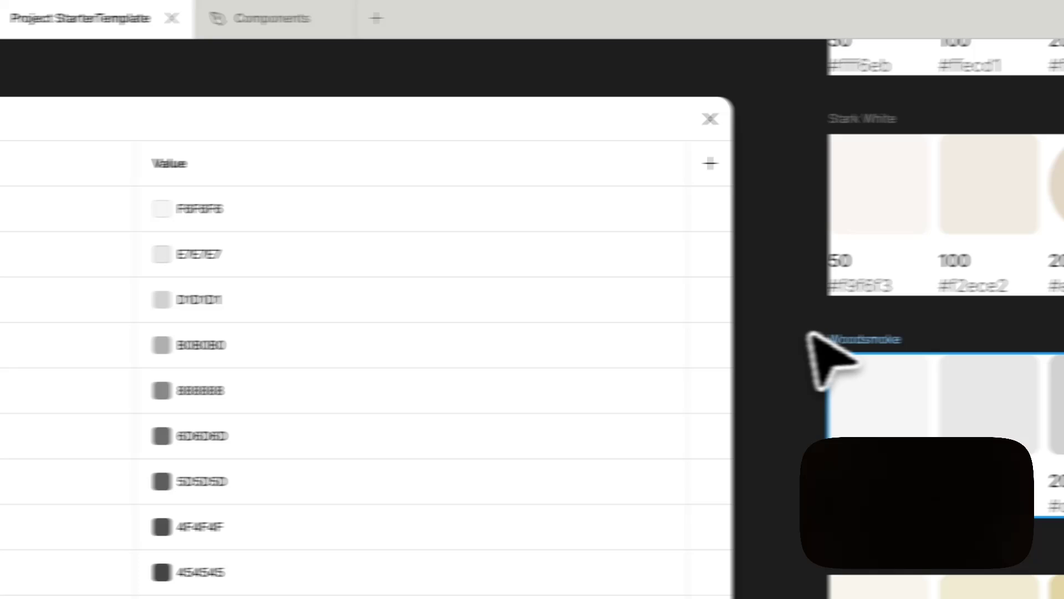
pyautogui.doubleClick(1063, 321)
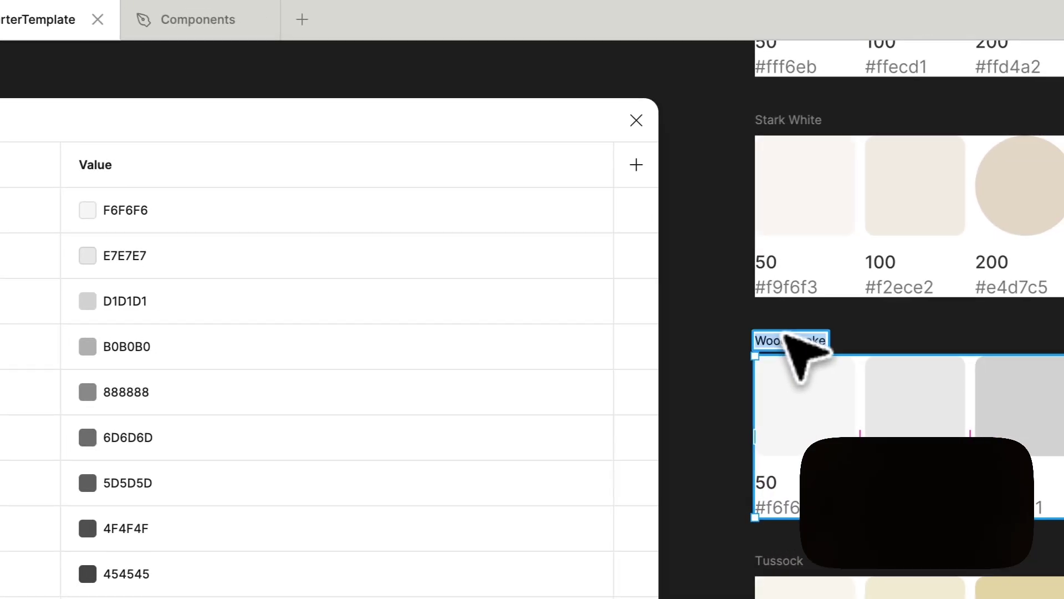
pyautogui.hotkey('ctrl', 'v')
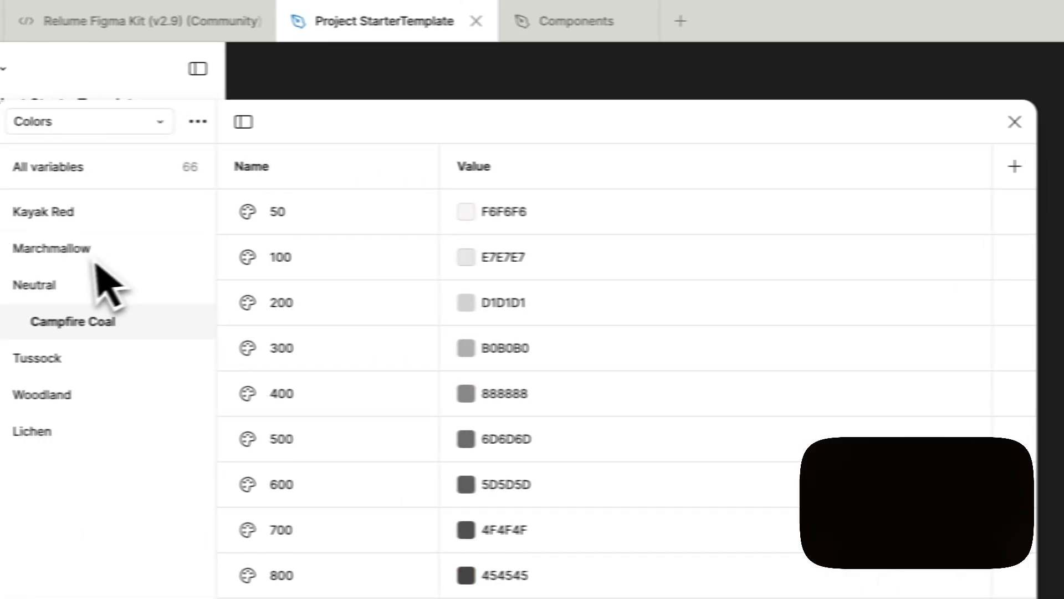
# Step: Copy the Marchmallow group name and use it to rename the Stark White swatch frame on the canvas
pyautogui.click(0, 252)
pyautogui.doubleClick(128, 251)
pyautogui.hotkey('ctrl', 'c')
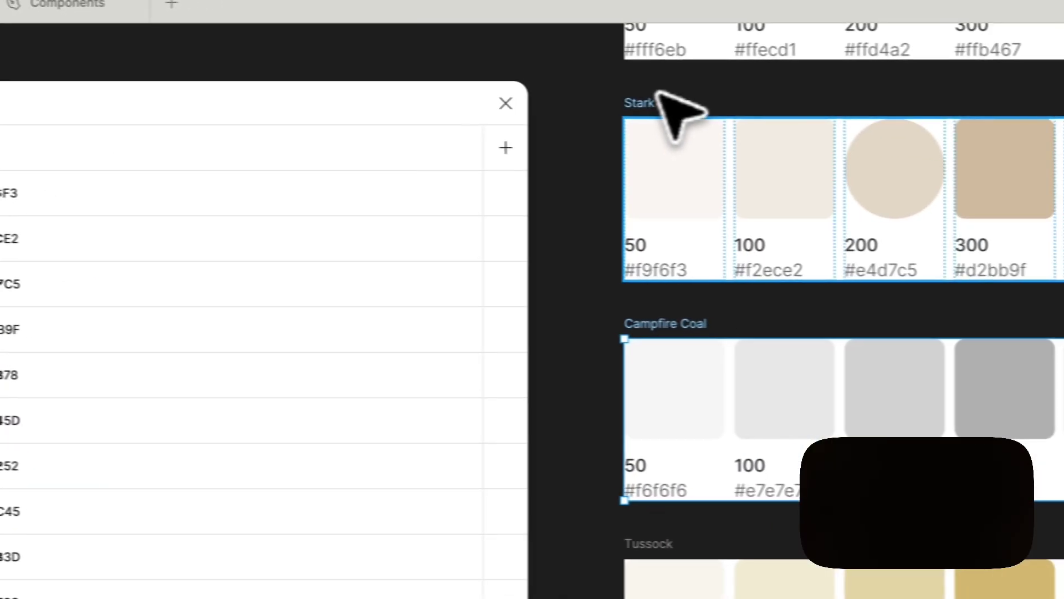
pyautogui.doubleClick(938, 113)
pyautogui.hotkey('ctrl', 'v')
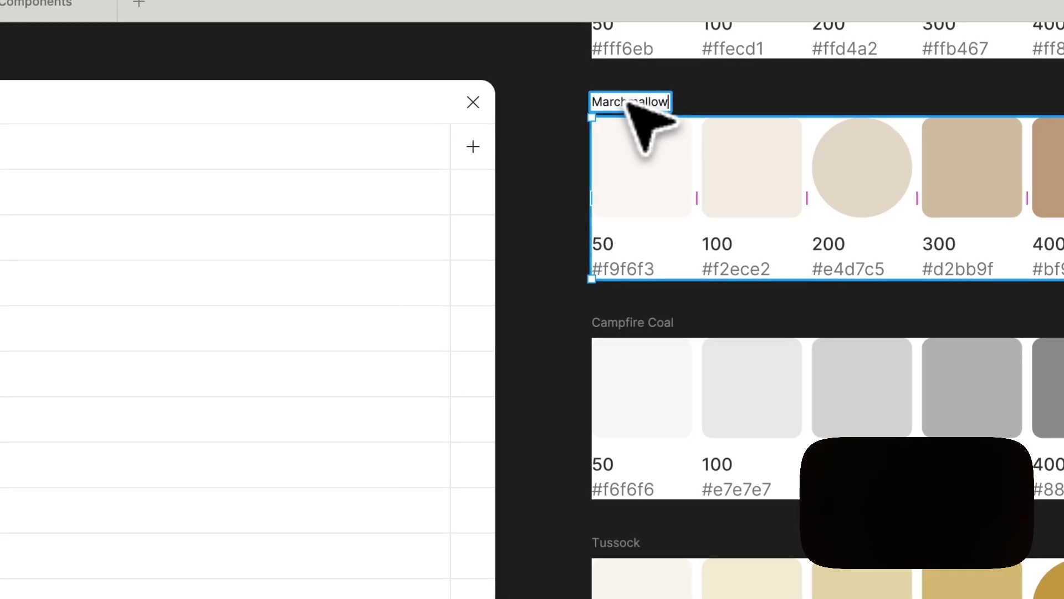
pyautogui.press('Return')
# Step: Rearrange the swatch frames so Campfire Coal sits above Kayak Red and Marchmallow sits directly above Tussock, leaving a gap below Kayak Red
pyautogui.scroll(-5, 625, 102)
pyautogui.scroll(-3, 399, 504)
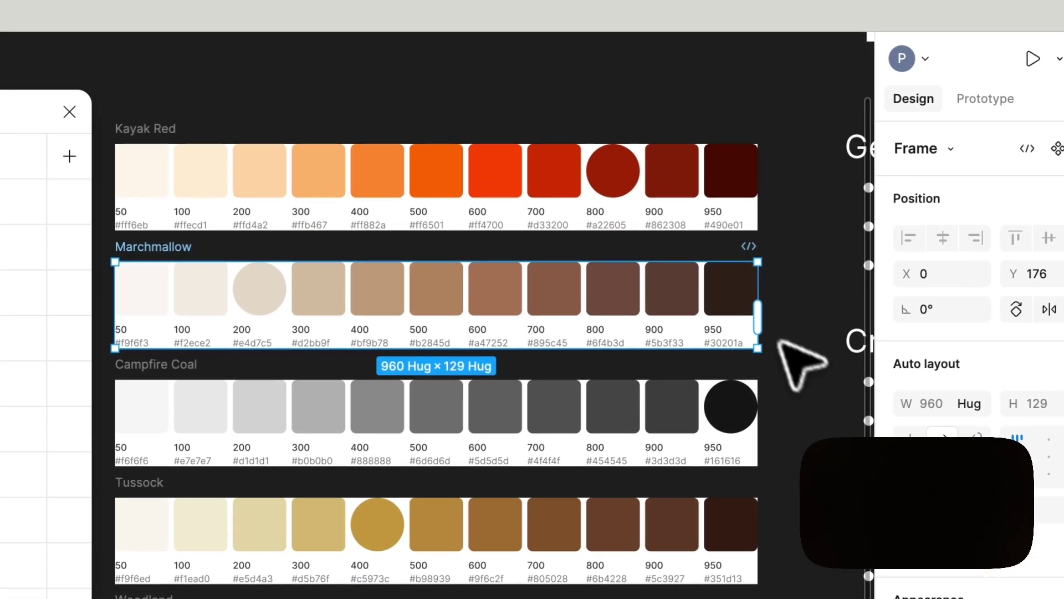
pyautogui.click(776, 226)
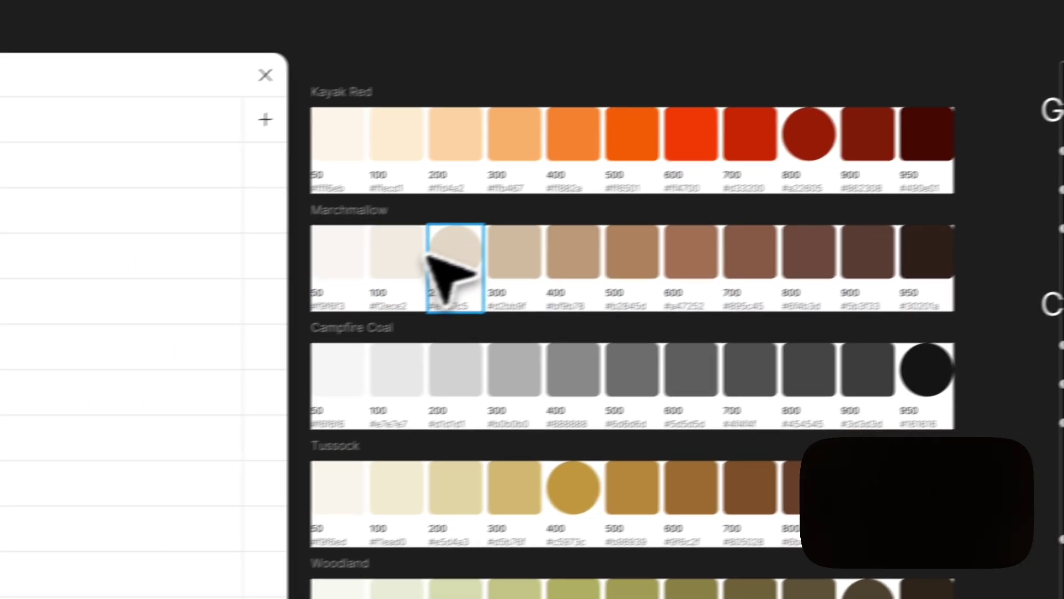
pyautogui.scroll(3, 252, 328)
pyautogui.moveTo(420, 477); pyautogui.dragTo(401, 91)
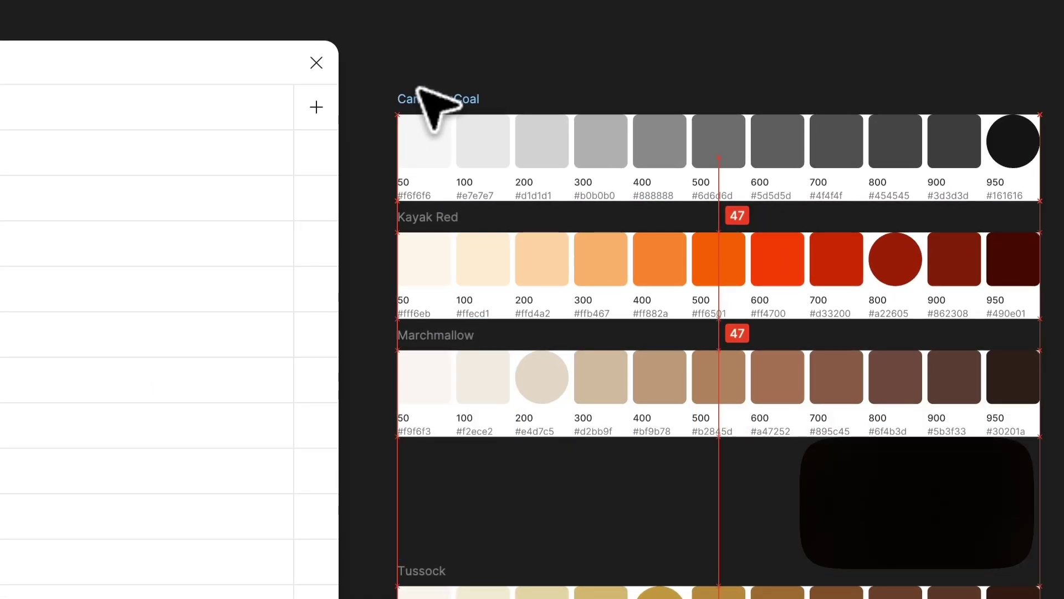
pyautogui.moveTo(423, 333); pyautogui.dragTo(424, 448)
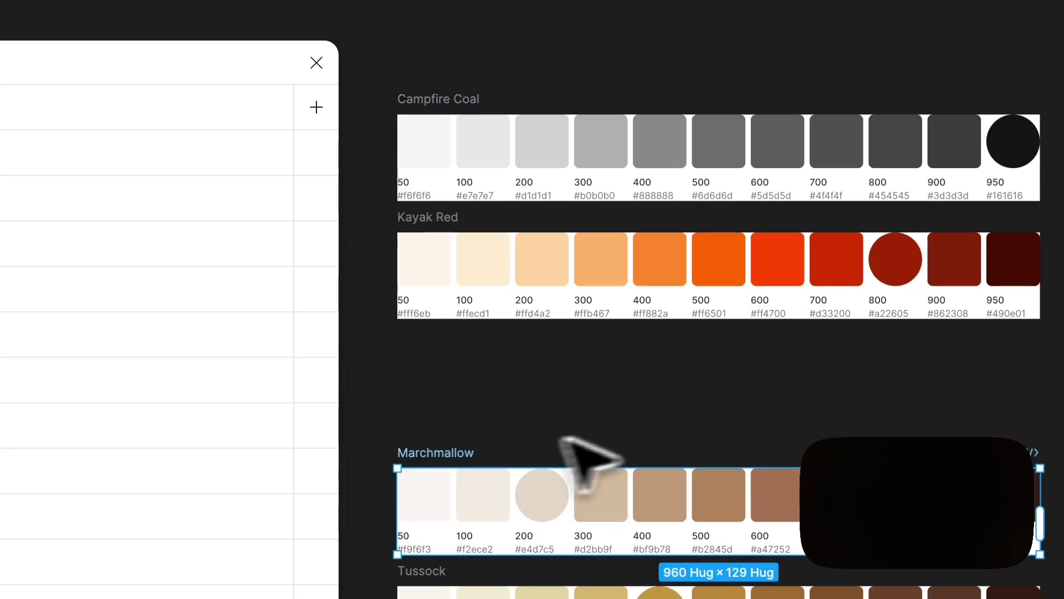
pyautogui.click(658, 428)
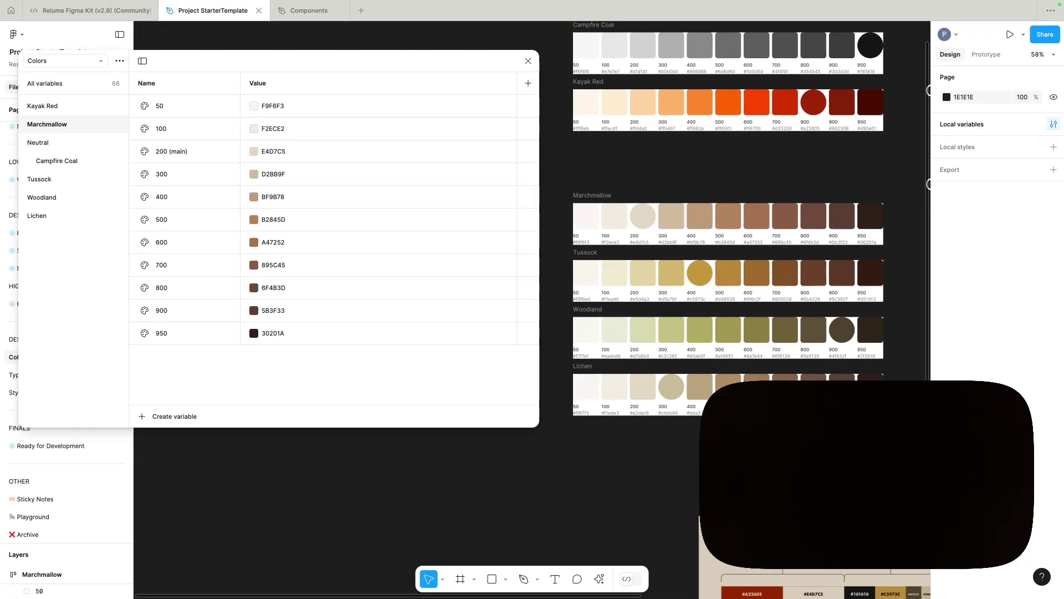
# Step: Check the accent colors in the brand palette and rename the Tussock group's 400 variable to 400 (main)
pyautogui.scroll(-5, 721, 222)
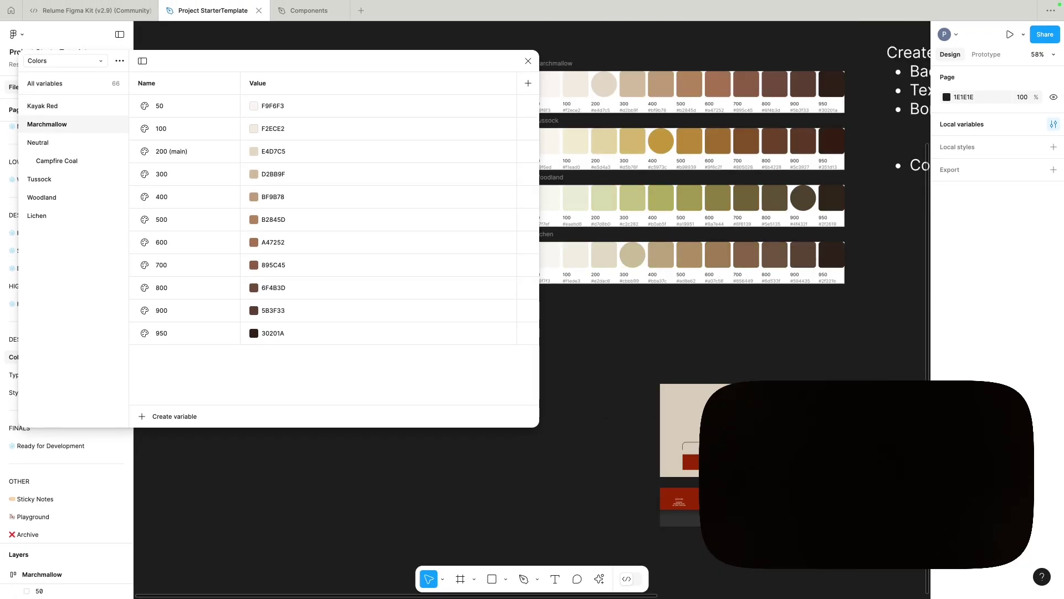
pyautogui.scroll(10, 721, 333)
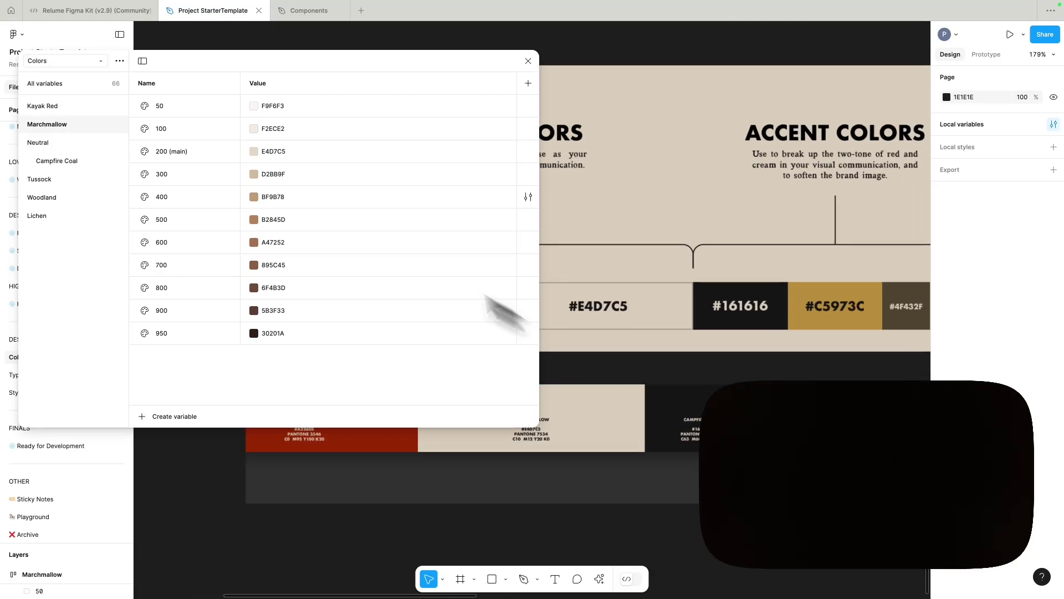
pyautogui.click(65, 179)
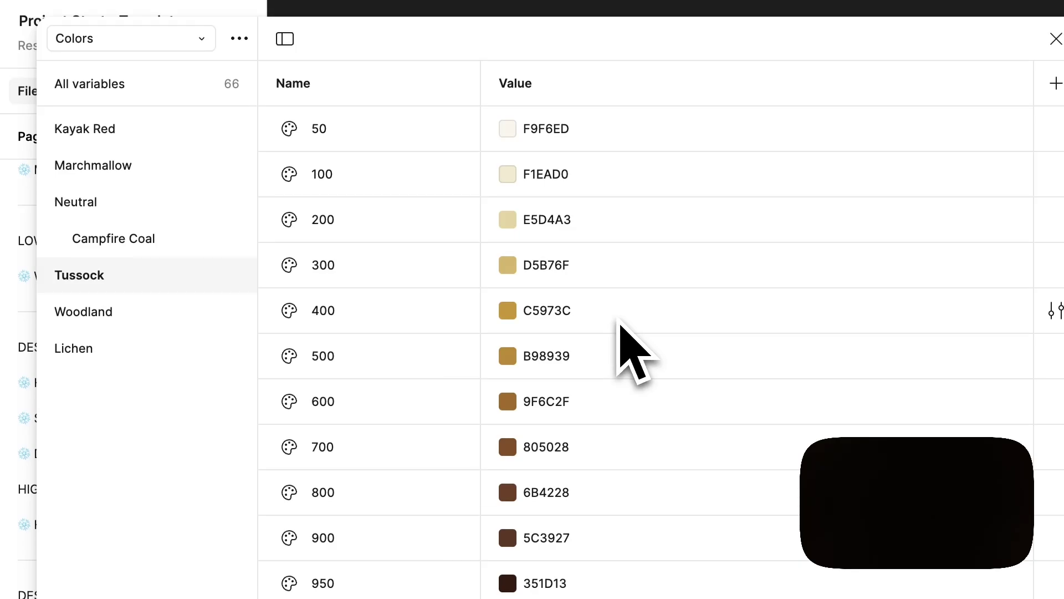
pyautogui.click(429, 316)
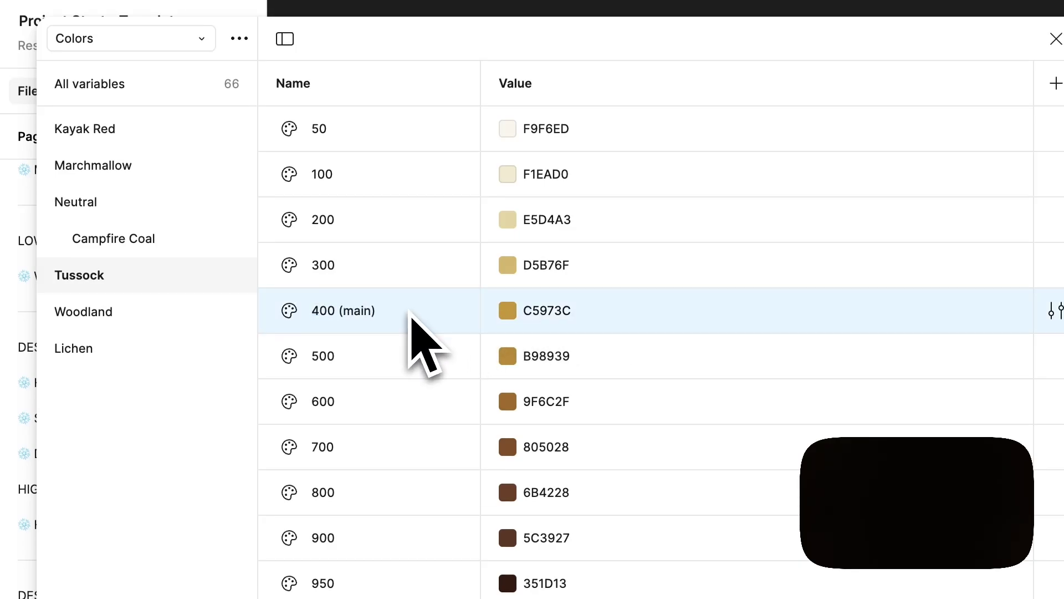
# Step: Rename the Tussock variable group to Tent Yellow
pyautogui.doubleClick(168, 287)
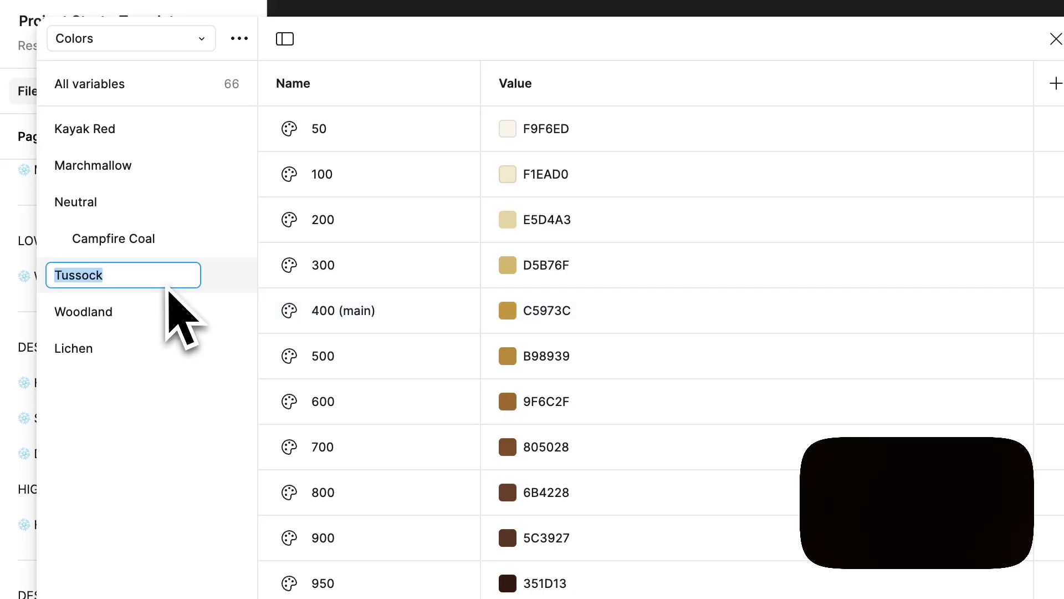
pyautogui.write('Tent Y')
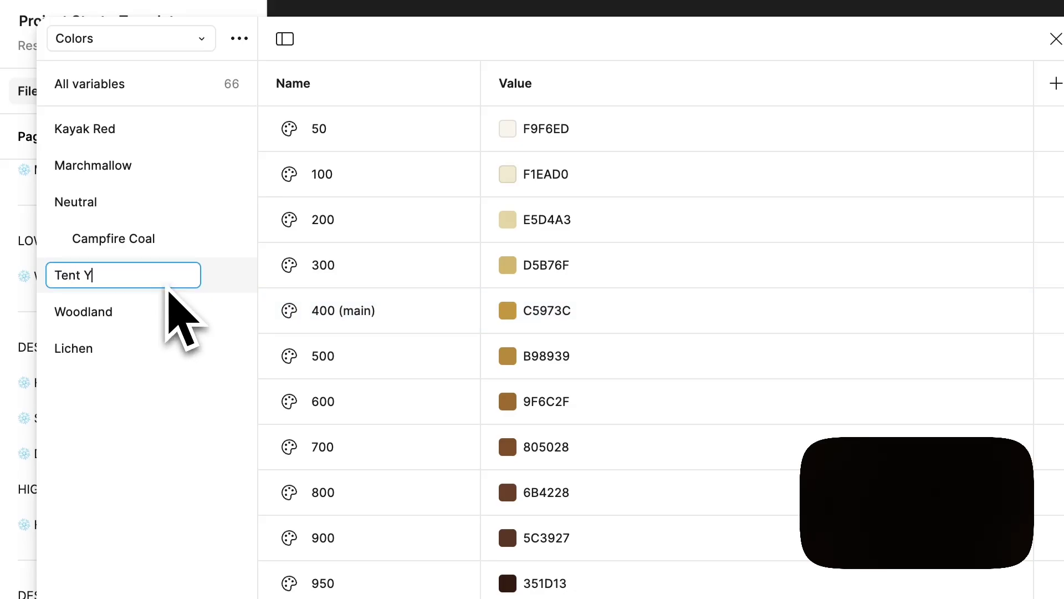
pyautogui.write('ellow')
pyautogui.press('Return')
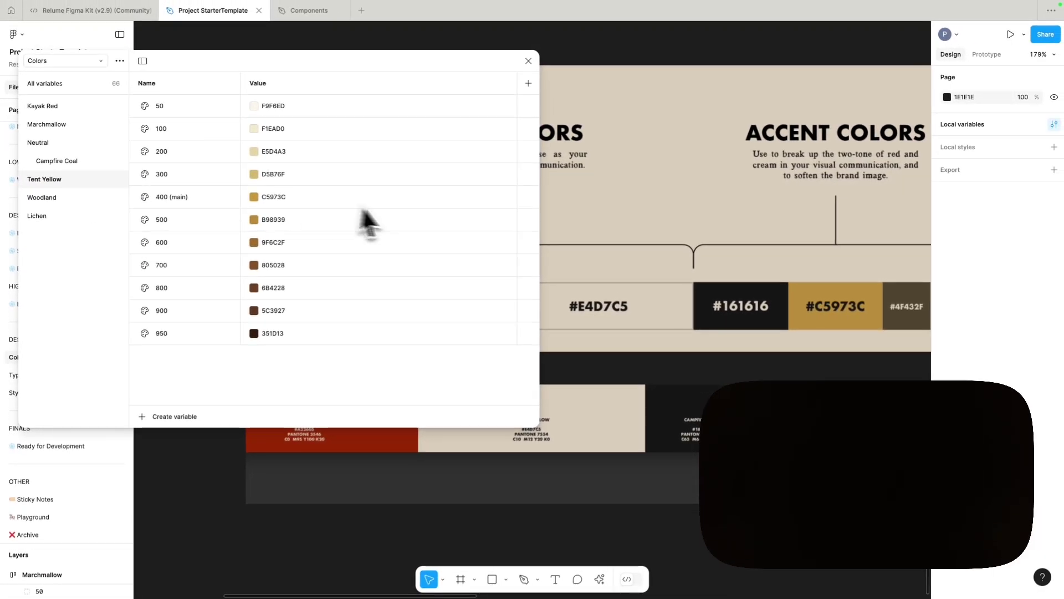
# Step: Copy the Tent Yellow group name and use it to rename the Tussock swatch frame on the canvas
pyautogui.scroll(-10, 812, 348)
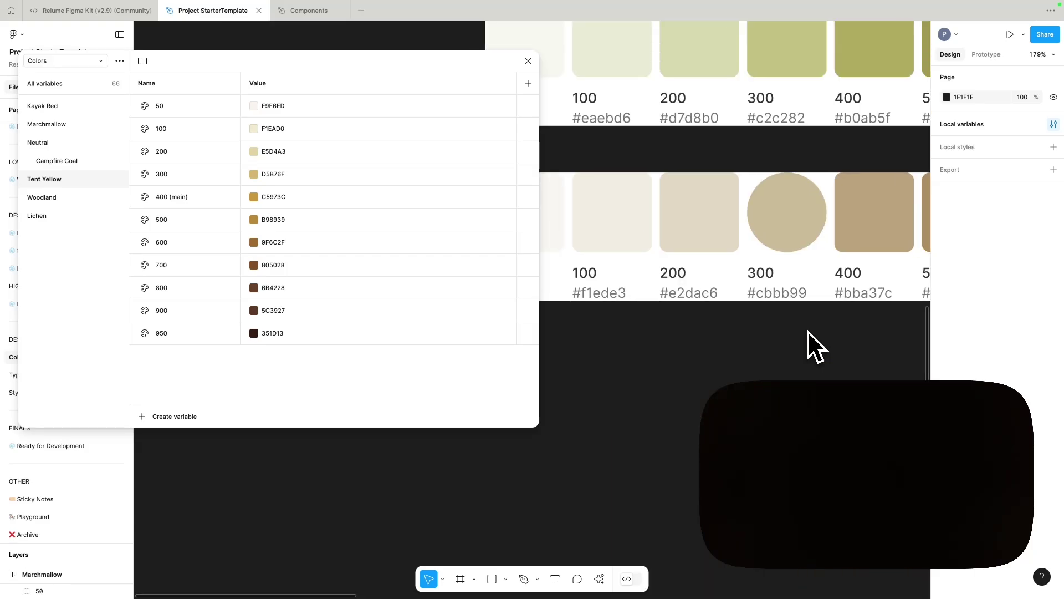
pyautogui.hscroll(4, 807, 331)
pyautogui.scroll(3, 806, 331)
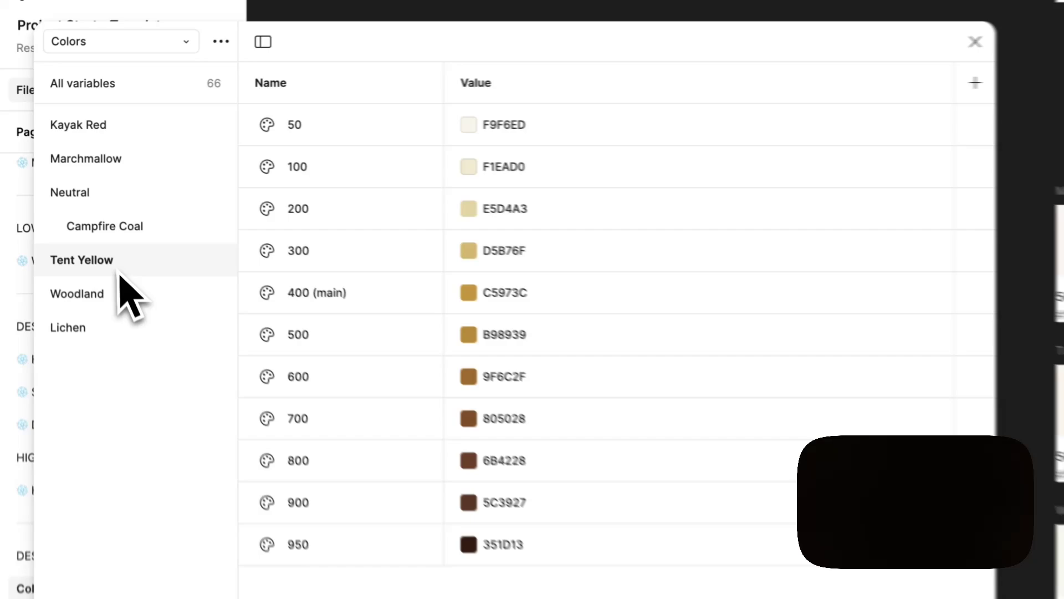
pyautogui.doubleClick(56, 180)
pyautogui.hotkey('ctrl', 'c')
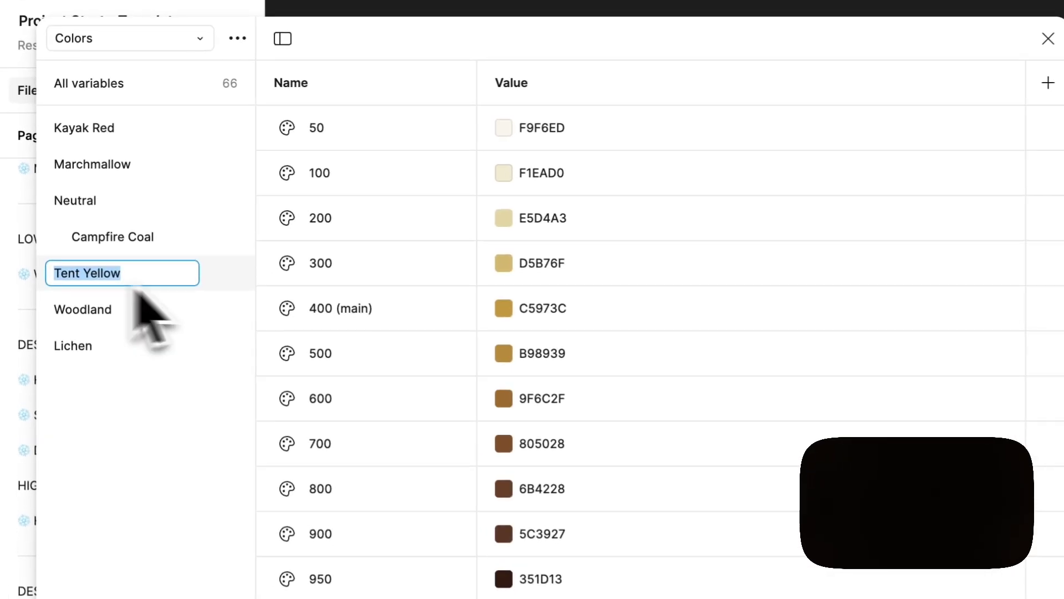
pyautogui.doubleClick(579, 229)
pyautogui.hotkey('ctrl', 'v')
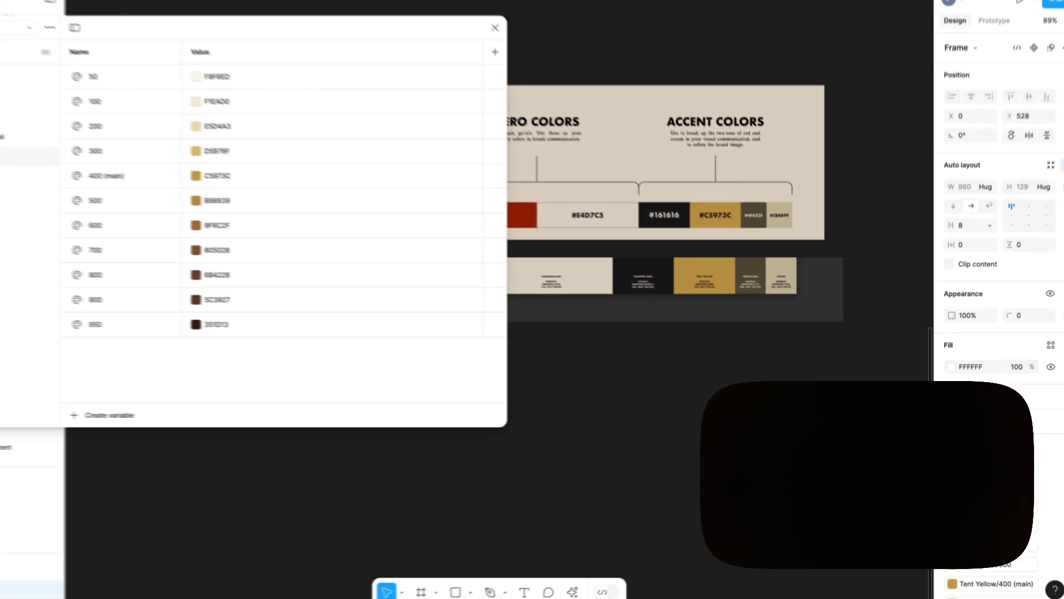
# Step: Check the hero and accent colors in the brand palette and nest the Kayak Red group under a new Primary group
pyautogui.scroll(2, 760, 274)
pyautogui.scroll(-3, 761, 275)
pyautogui.scroll(10, 760, 274)
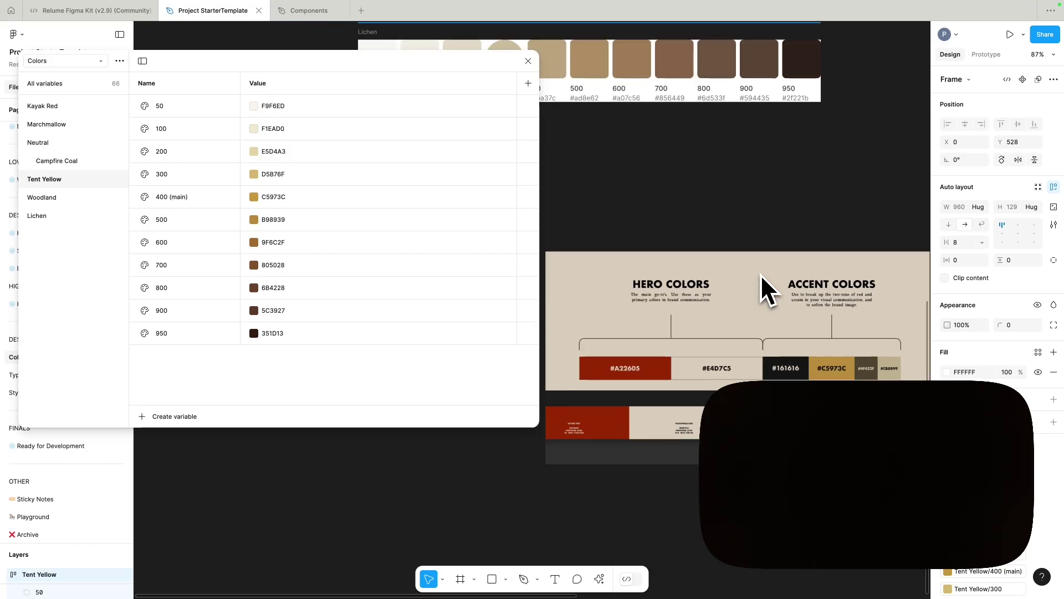
pyautogui.scroll(-3, 760, 274)
pyautogui.scroll(6, 761, 274)
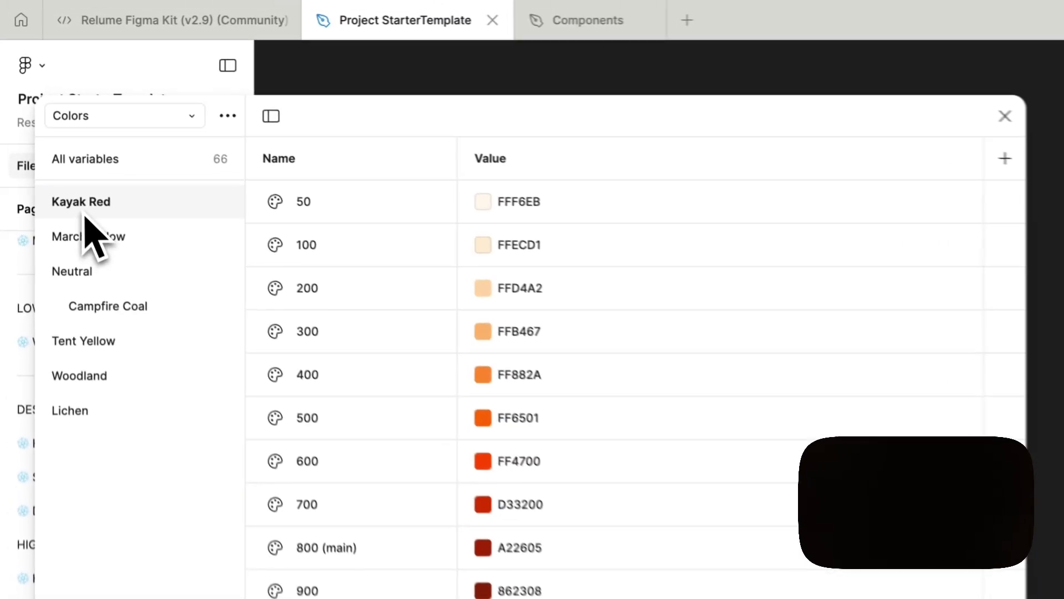
pyautogui.doubleClick(53, 133)
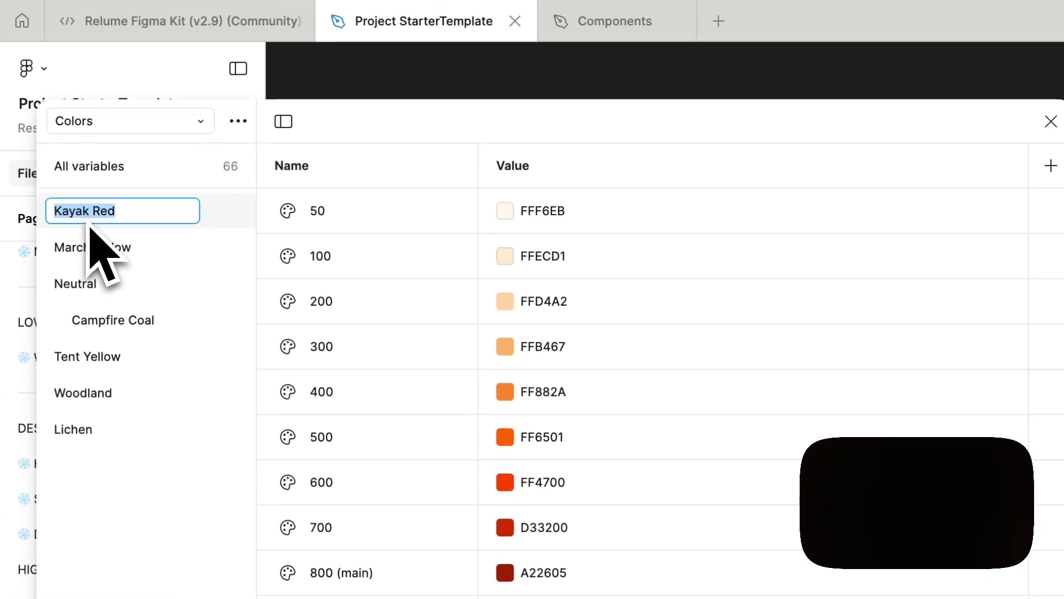
pyautogui.press('Left')
pyautogui.write('Pri')
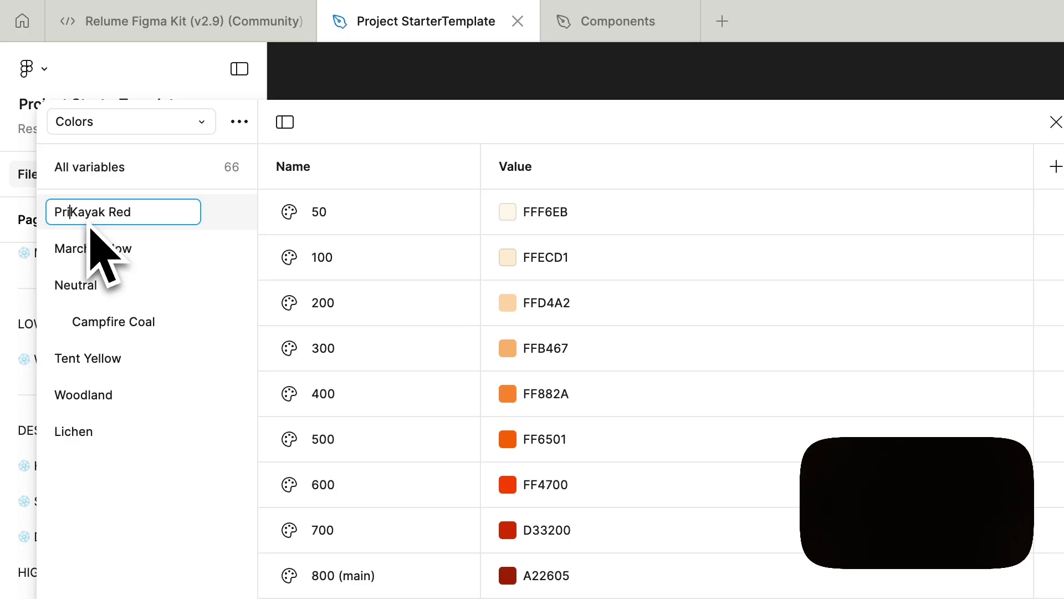
pyautogui.write('mary/')
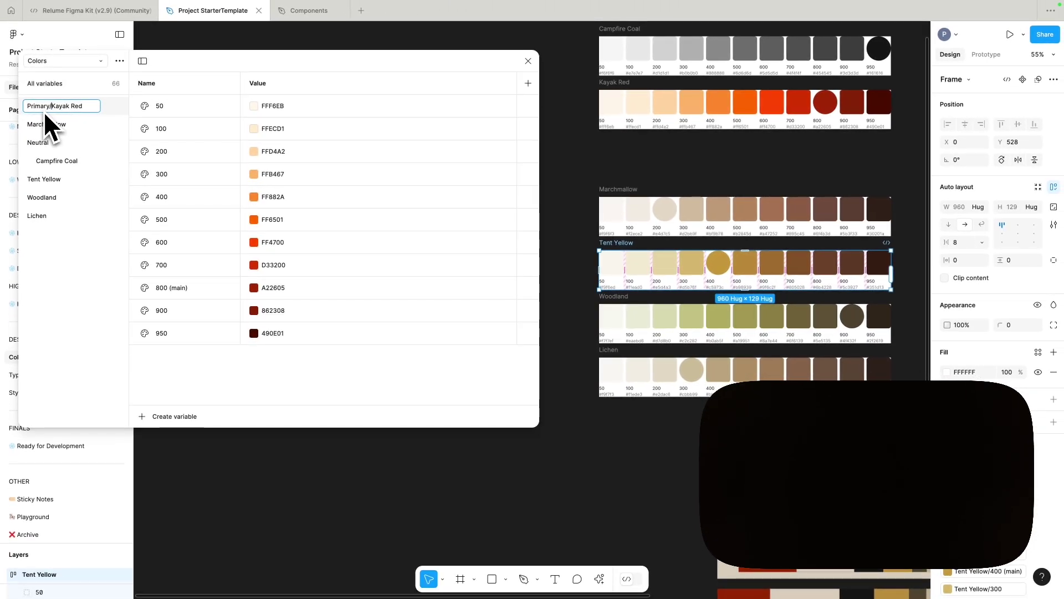
pyautogui.press('Return')
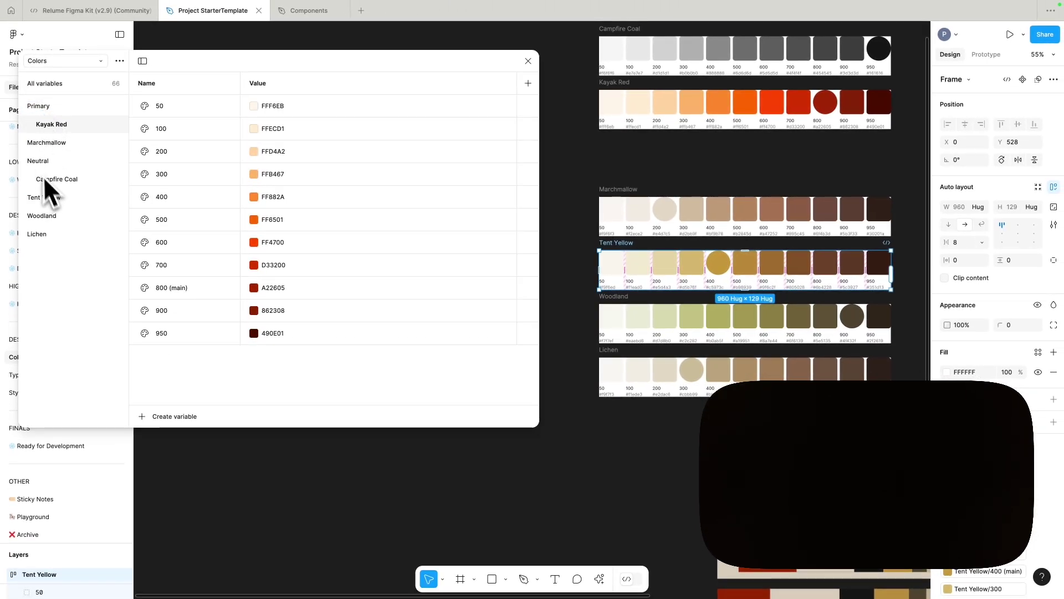
# Step: Move the Marchmallow group below Tent Yellow and nest Tent Yellow under a new Complimentary group
pyautogui.moveTo(34, 148); pyautogui.dragTo(41, 187)
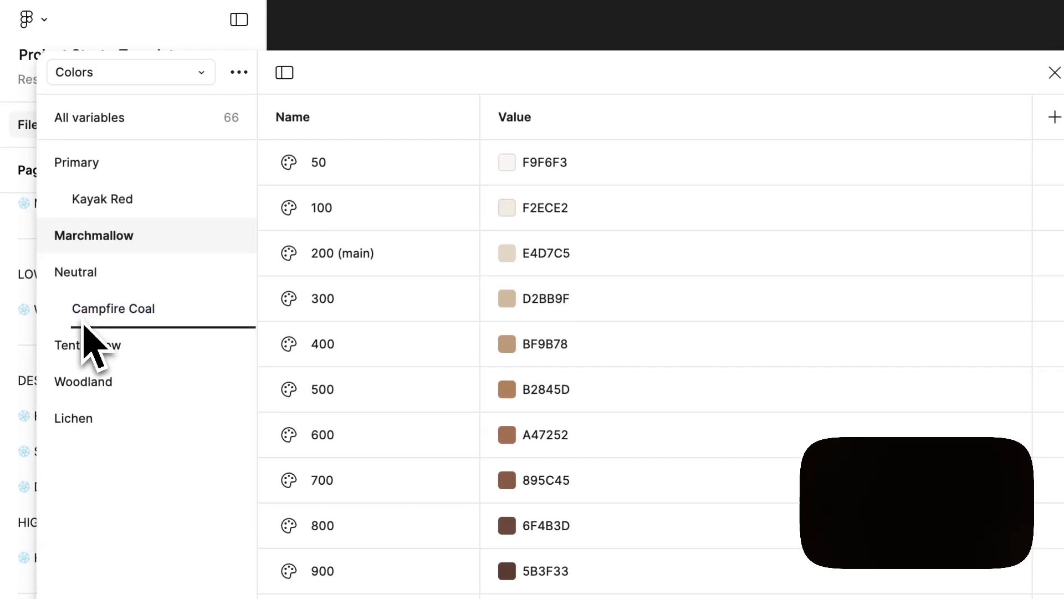
pyautogui.moveTo(84, 326); pyautogui.dragTo(83, 367)
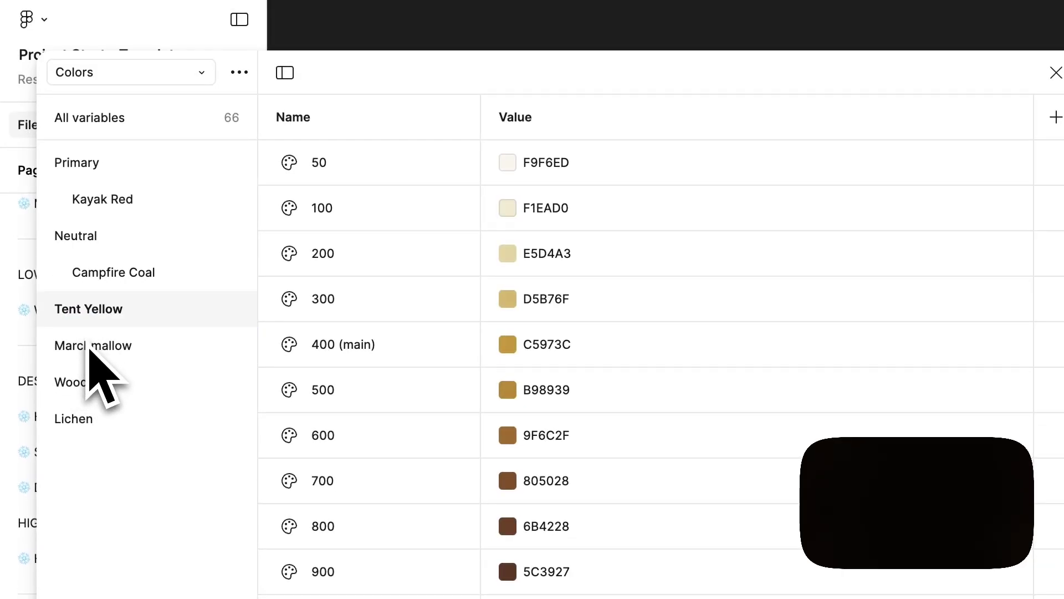
pyautogui.doubleClick(87, 316)
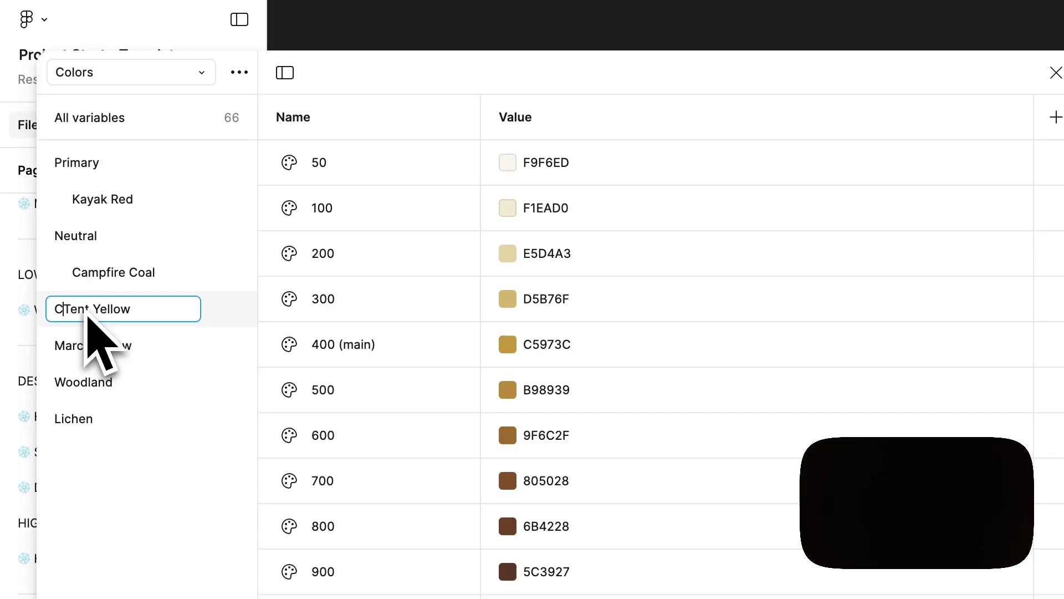
pyautogui.write('Complimentary/')
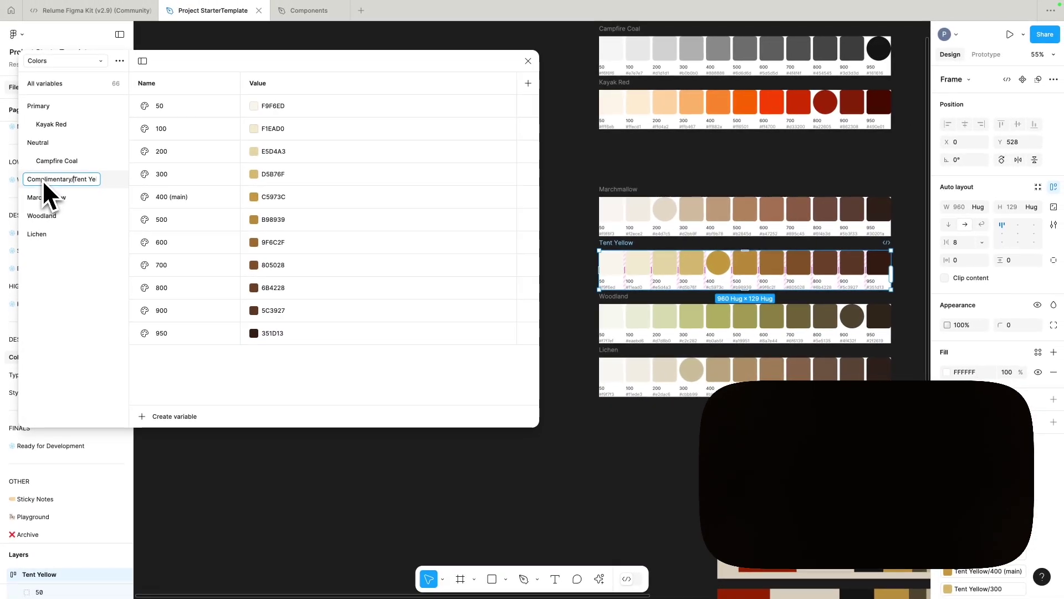
pyautogui.press('Return')
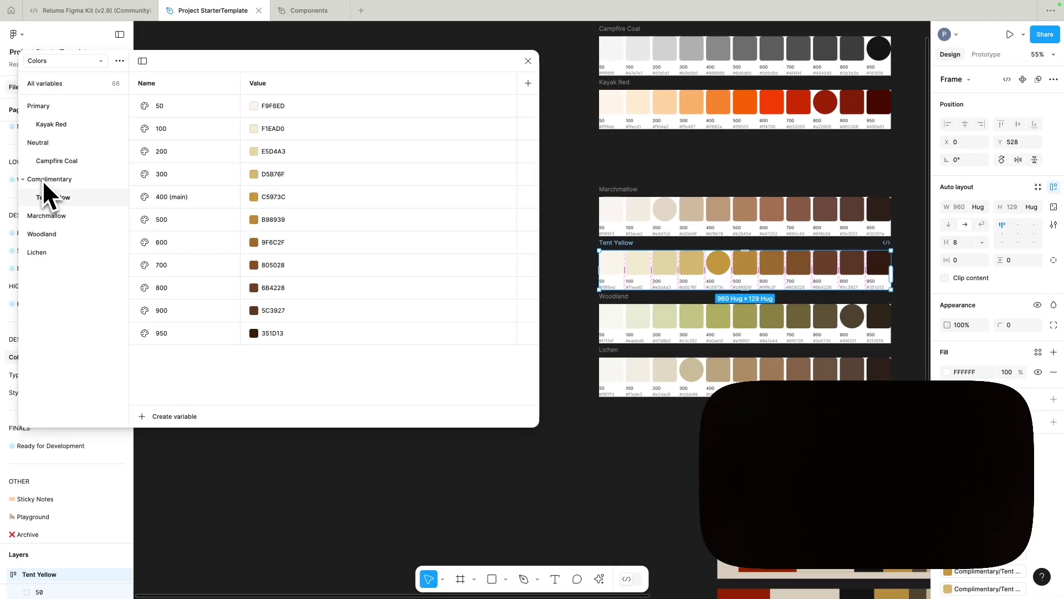
# Step: Move the Marchmallow, Woodland and Lichen groups together into the Complimentary group, above Tent Yellow
pyautogui.click(48, 216)
pyautogui.keyDown('shift'); pyautogui.click(72, 355); pyautogui.keyUp('shift')
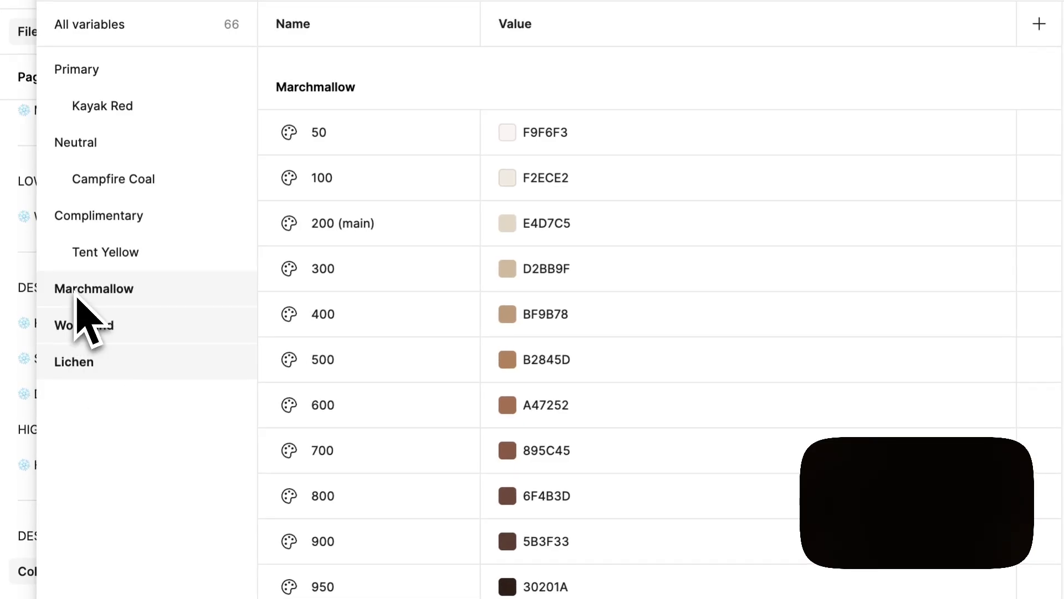
pyautogui.moveTo(75, 285); pyautogui.dragTo(120, 236)
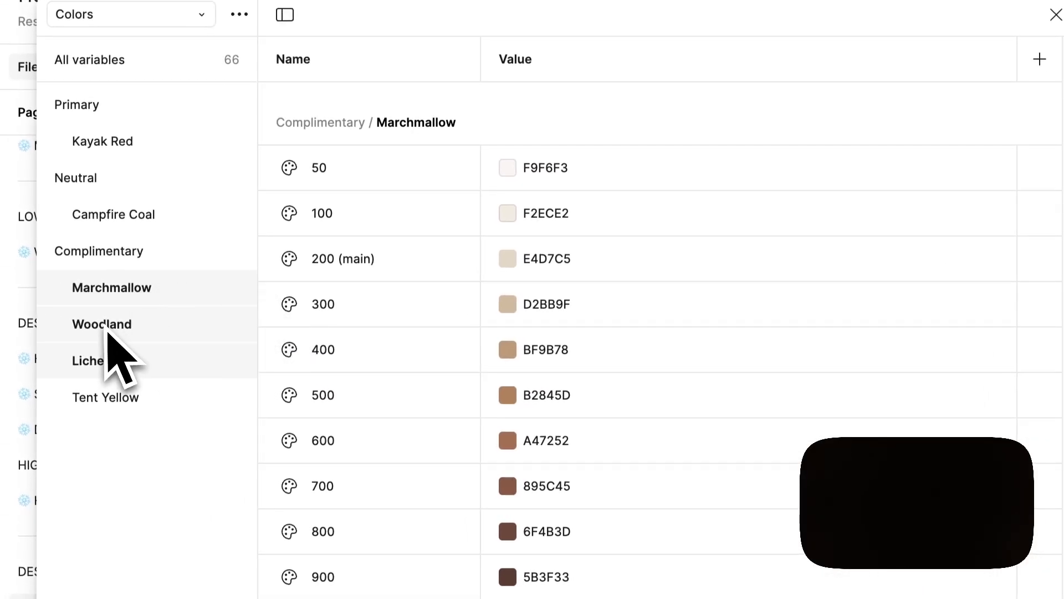
# Step: Mark the main shades by renaming Woodland's 900 variable to 900 (main) and Lichen's 300 variable to 300 (main)
pyautogui.click(136, 391)
pyautogui.click(108, 329)
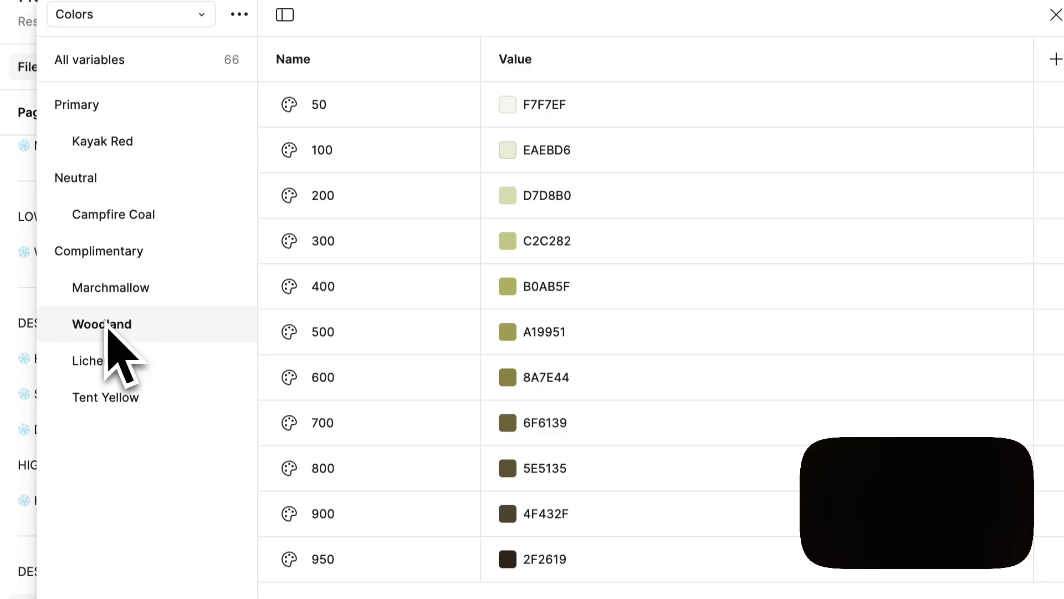
pyautogui.click(414, 298)
pyautogui.doubleClick(415, 297)
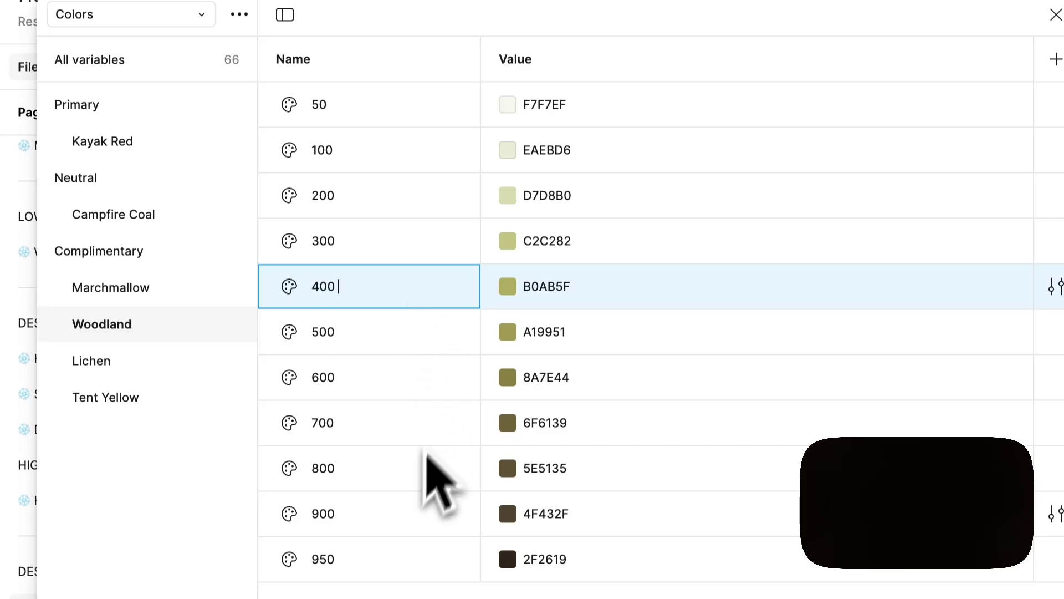
pyautogui.doubleClick(391, 516)
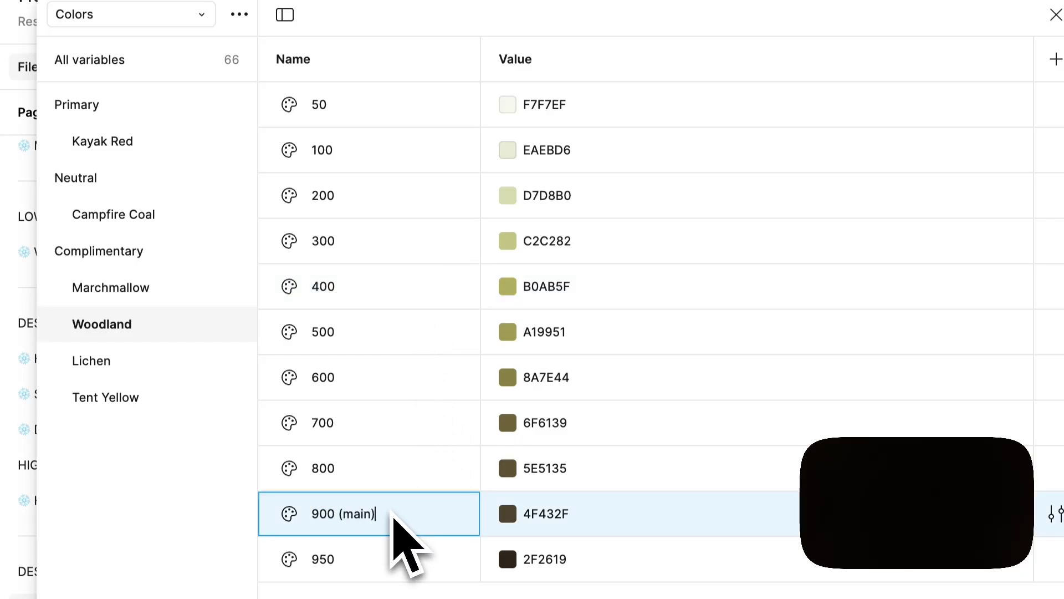
pyautogui.click(85, 359)
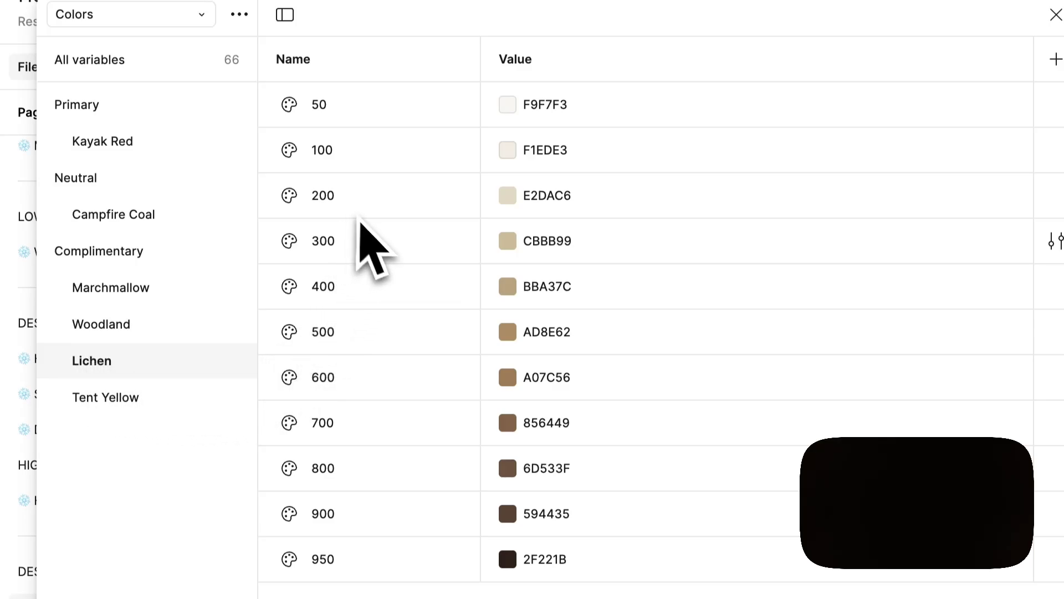
pyautogui.doubleClick(367, 240)
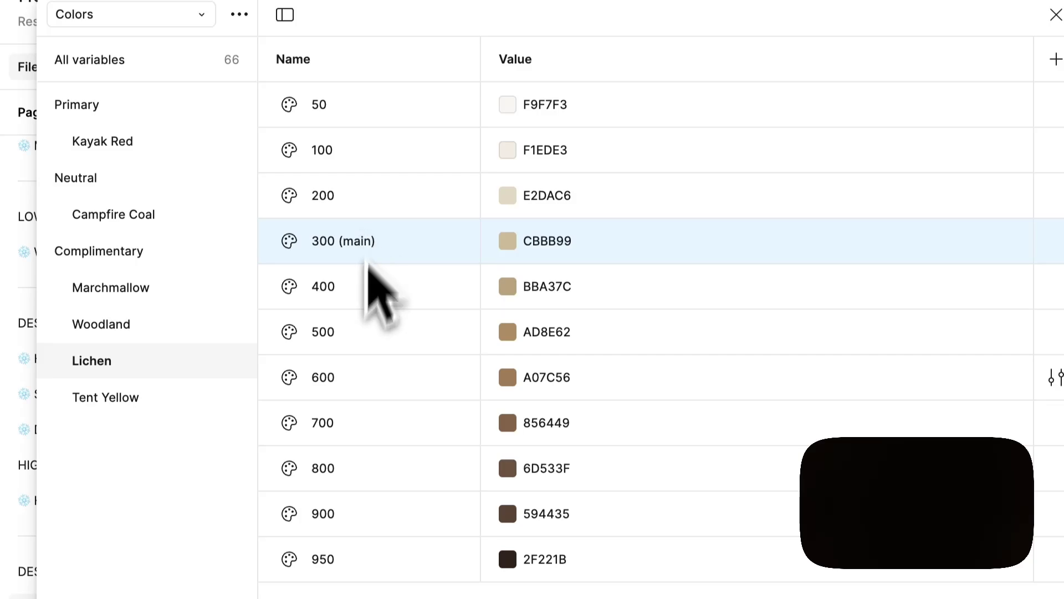
# Step: Review the main shade markings in the Tent Yellow, Lichen, Woodland, Marchmallow, Campfire Coal and Kayak Red groups
pyautogui.click(155, 407)
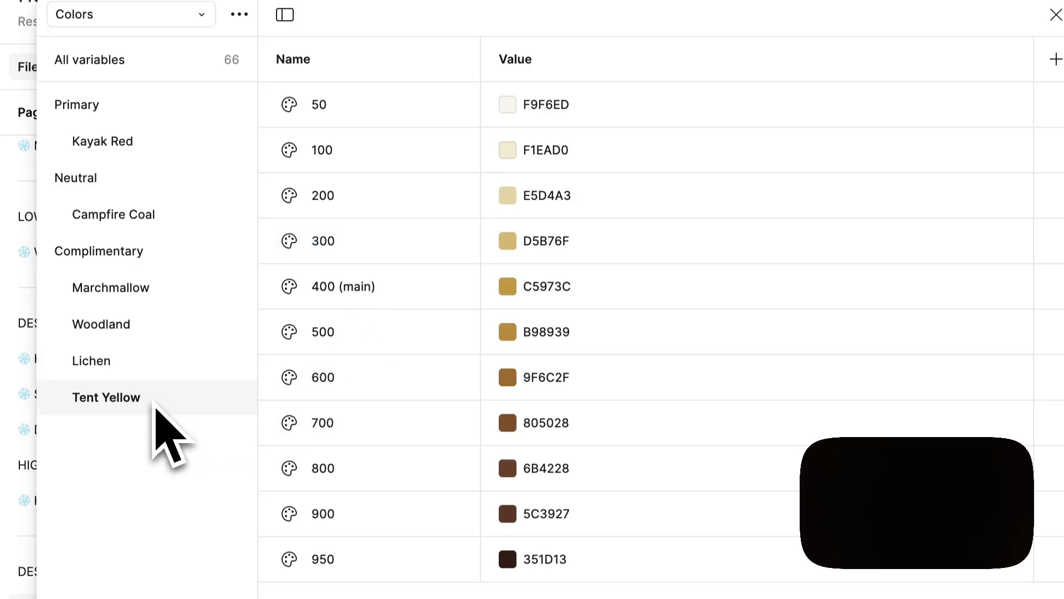
pyautogui.click(148, 363)
pyautogui.click(143, 333)
pyautogui.click(131, 291)
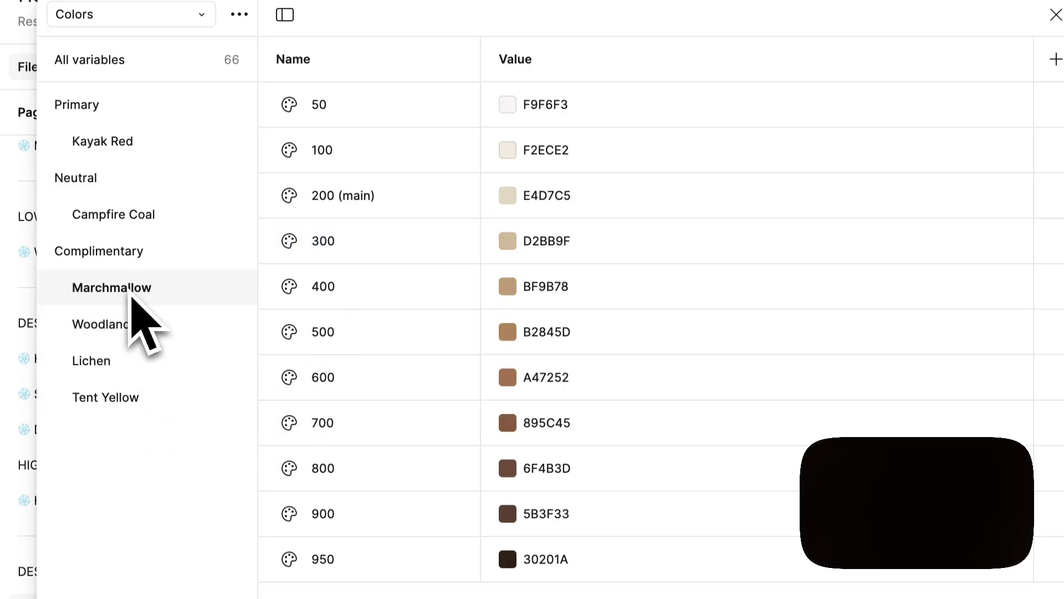
pyautogui.click(126, 221)
pyautogui.click(113, 154)
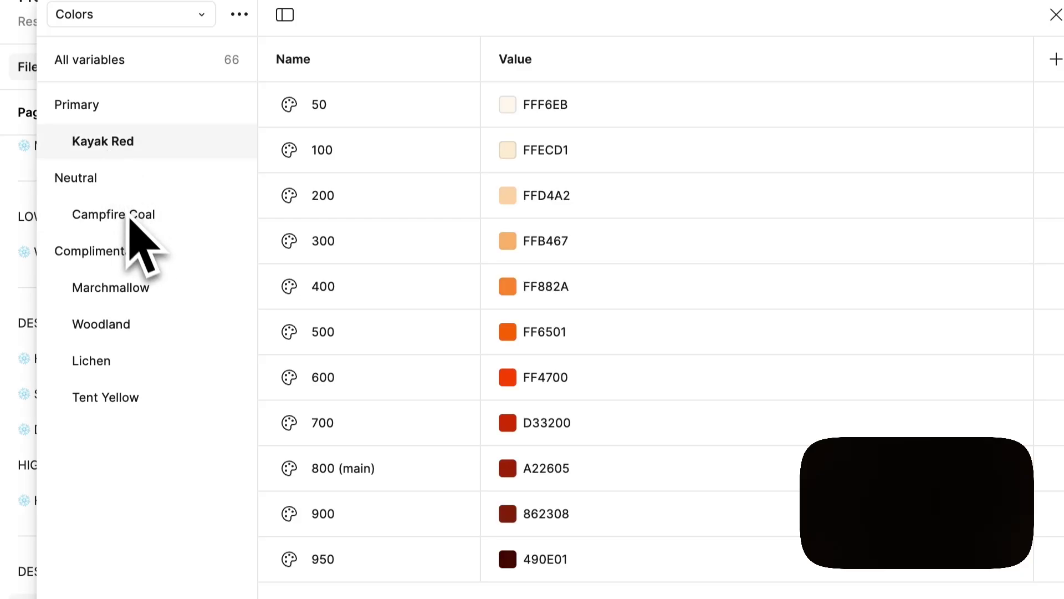
# Step: Create a new variable collection named Semantics
pyautogui.click(180, 14)
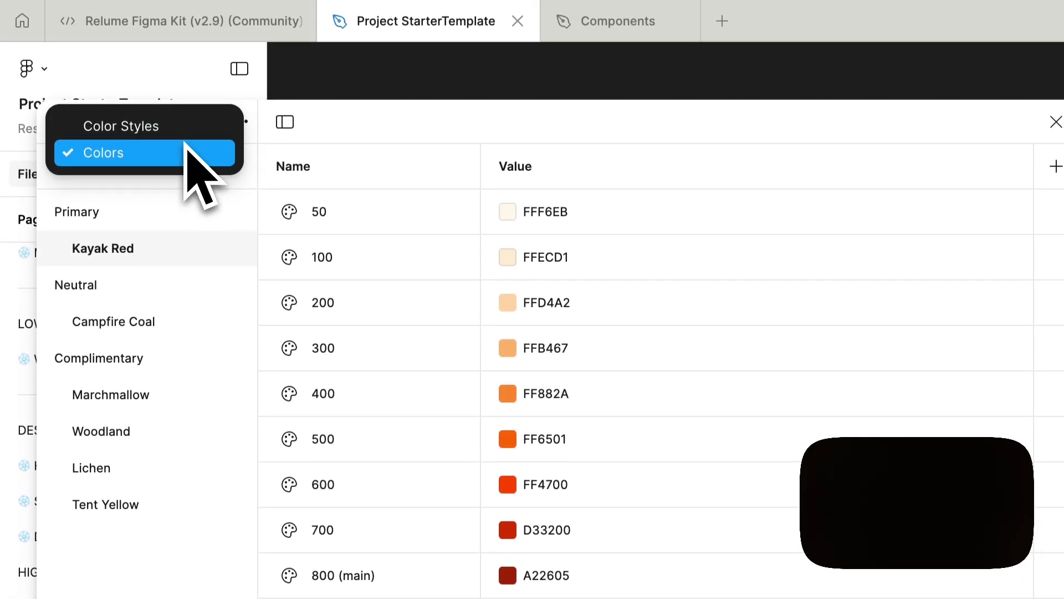
pyautogui.click(185, 146)
pyautogui.click(239, 121)
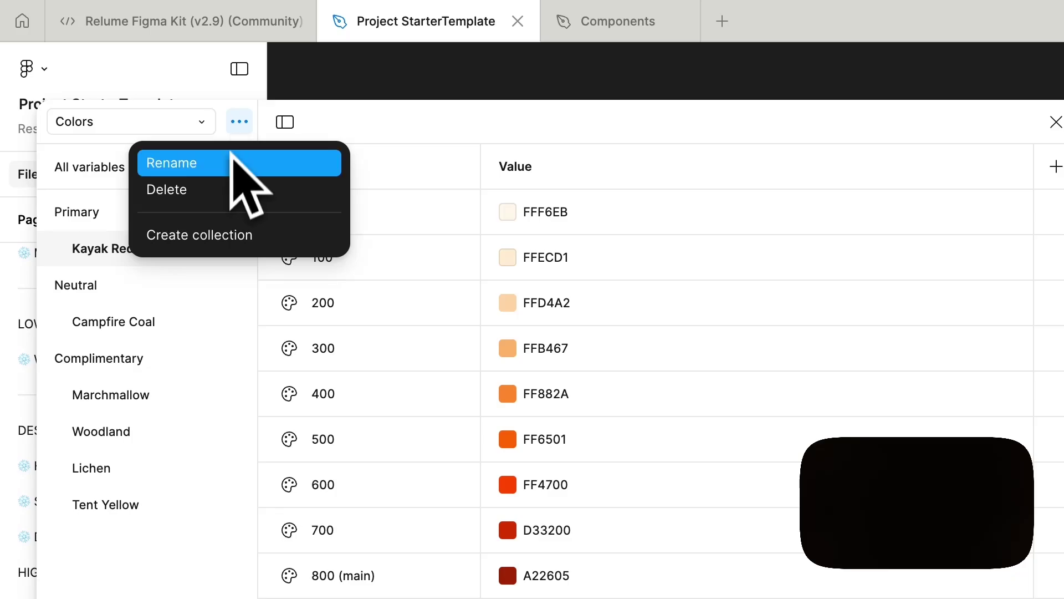
pyautogui.click(219, 235)
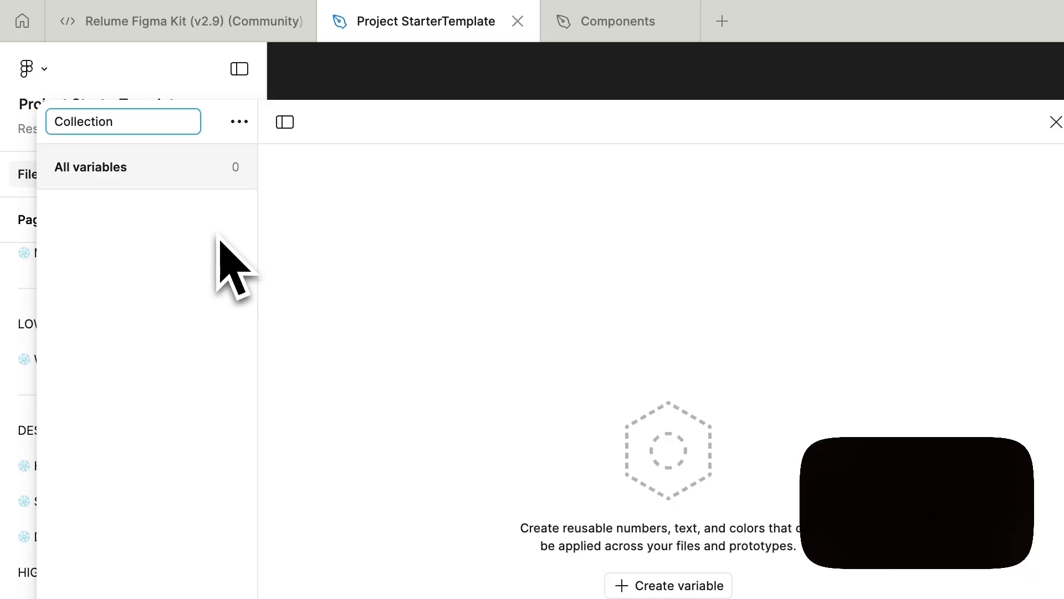
pyautogui.write('Semantics')
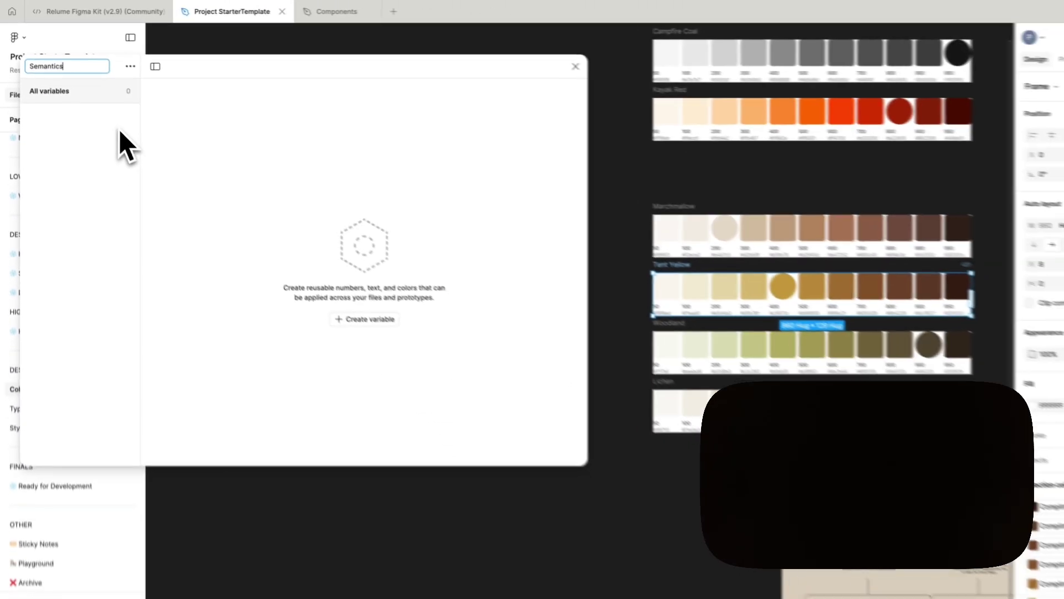
pyautogui.press('Return')
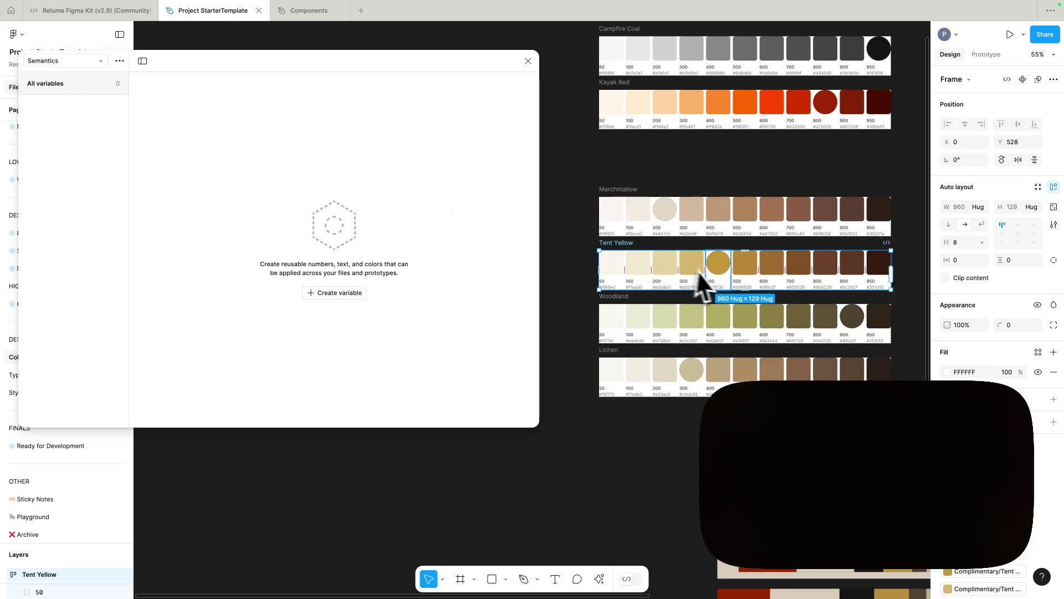
# Step: Create a color variable named Background/Primary in the Semantics collection
pyautogui.scroll(5, 704, 283)
pyautogui.click(720, 285)
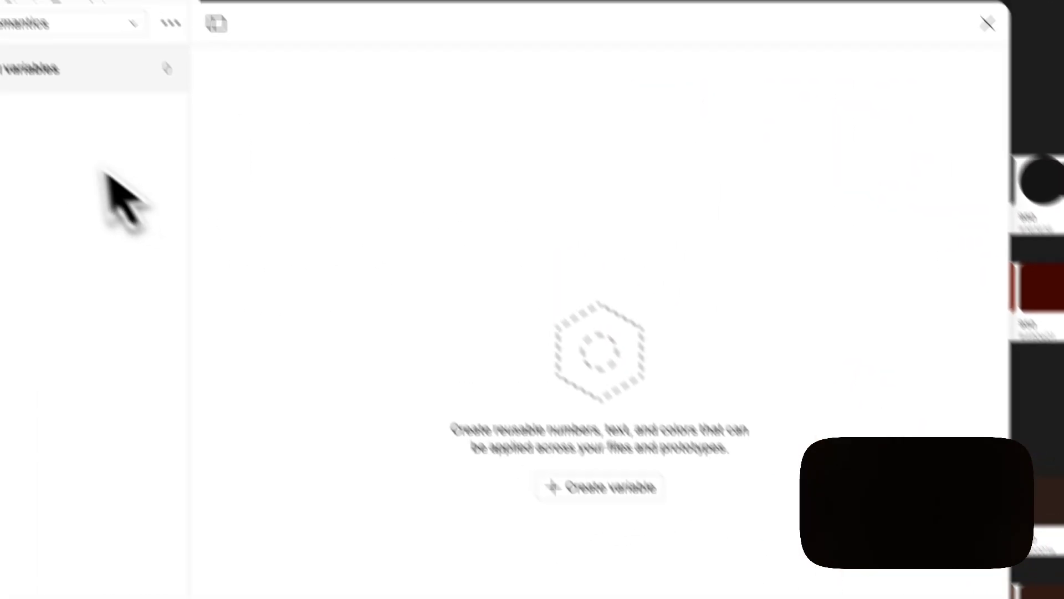
pyautogui.click(607, 491)
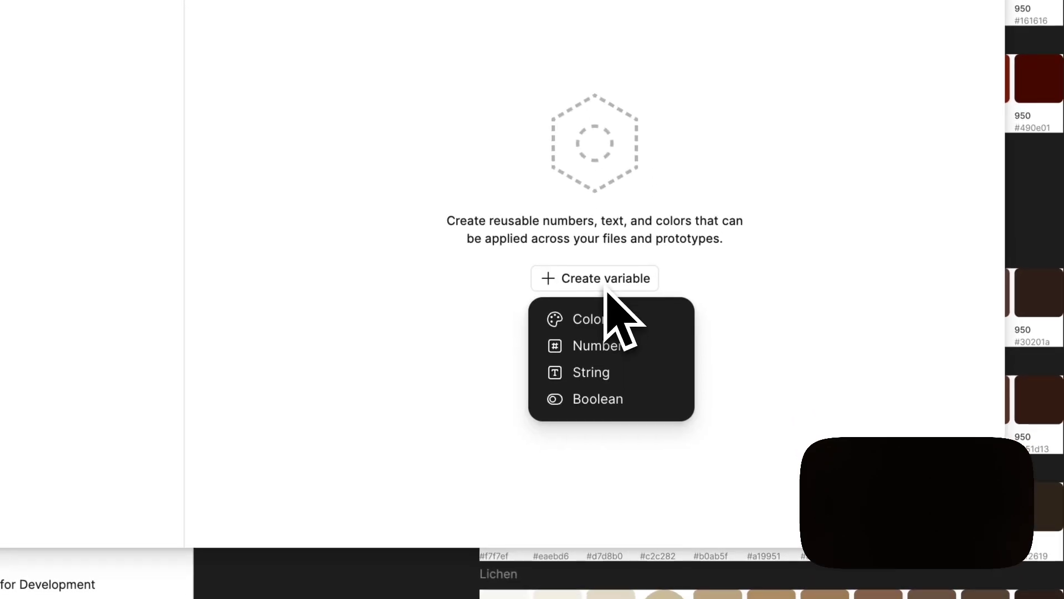
pyautogui.click(611, 341)
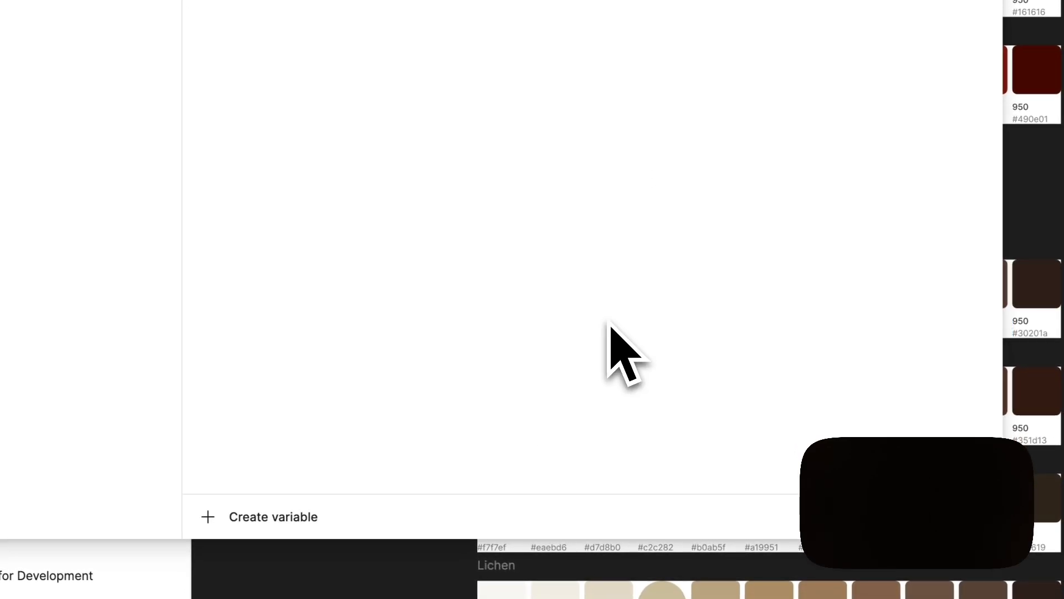
pyautogui.write('Backgrou')
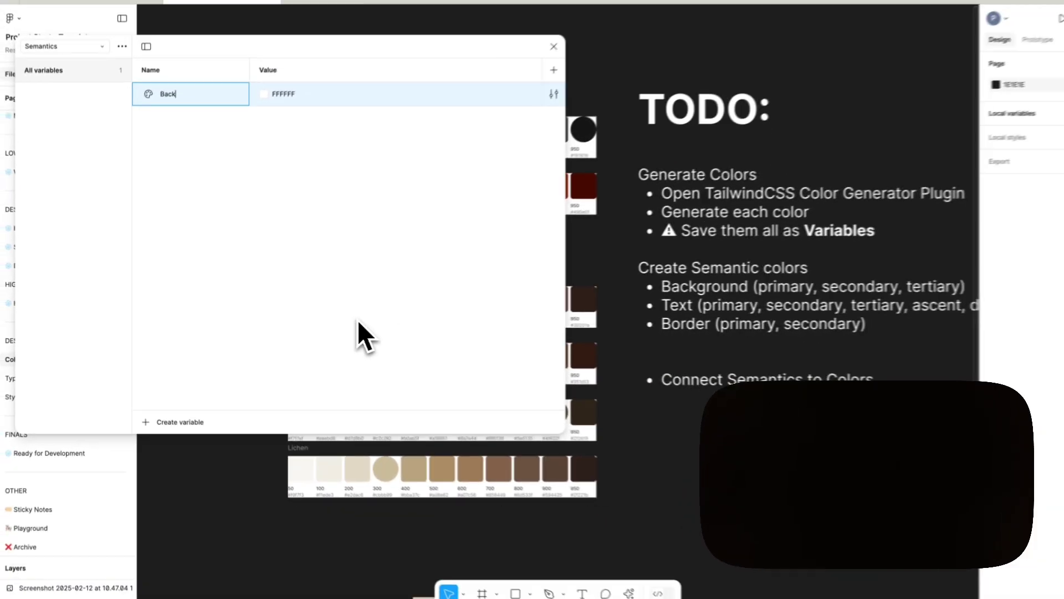
pyautogui.write('nd/')
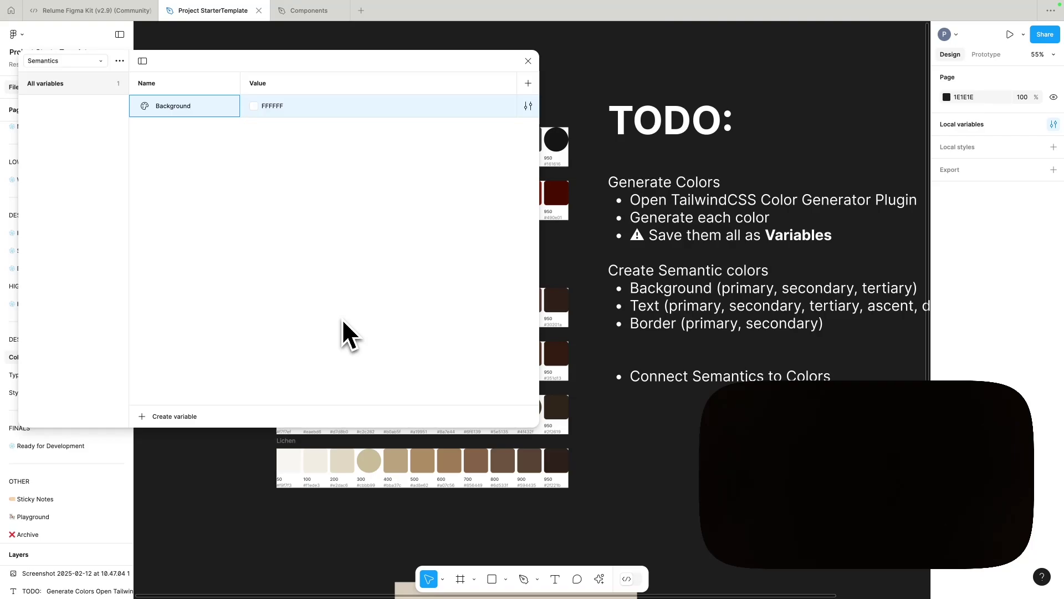
pyautogui.write('Primary')
pyautogui.press('Left')
pyautogui.press('Left')
pyautogui.press('Left')
pyautogui.press('Left')
pyautogui.press('Left')
pyautogui.press('Left')
pyautogui.press('Left')
pyautogui.press('Return')
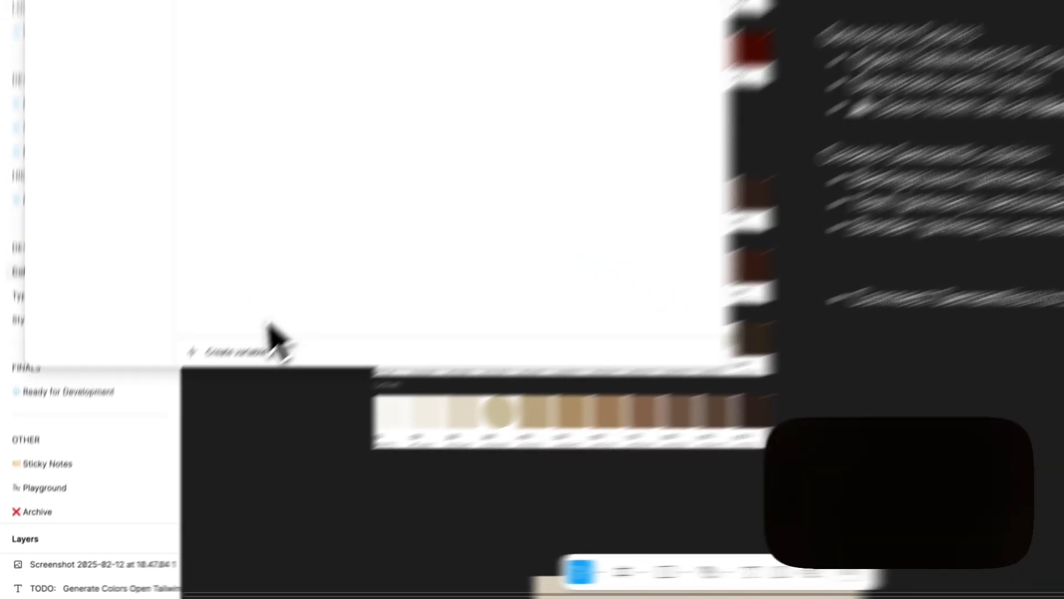
# Step: Add two more color variables, Secondary and Tertiary, to the Background group
pyautogui.click(179, 419)
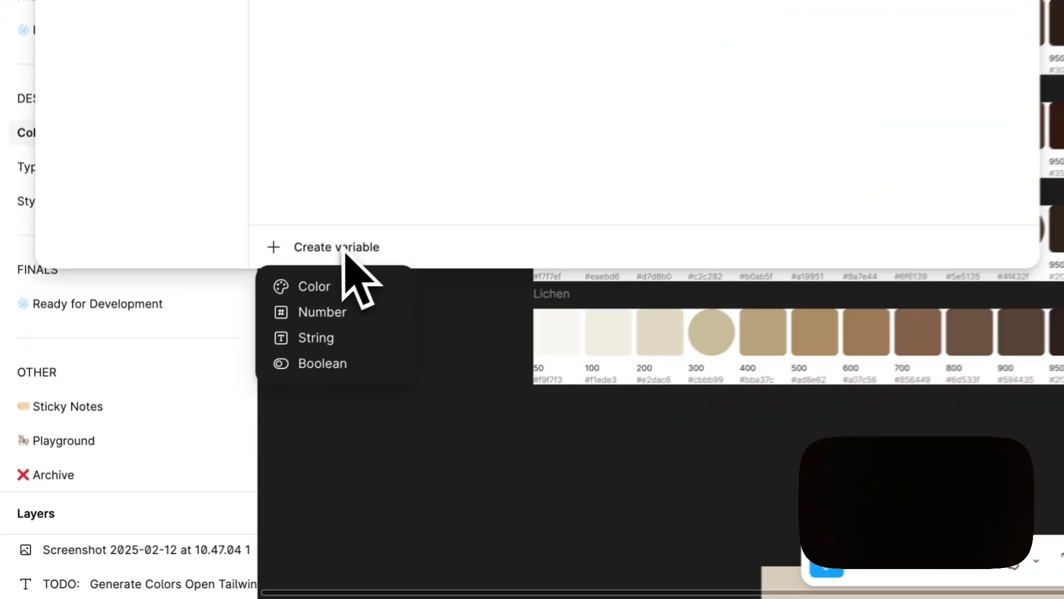
pyautogui.press('Escape')
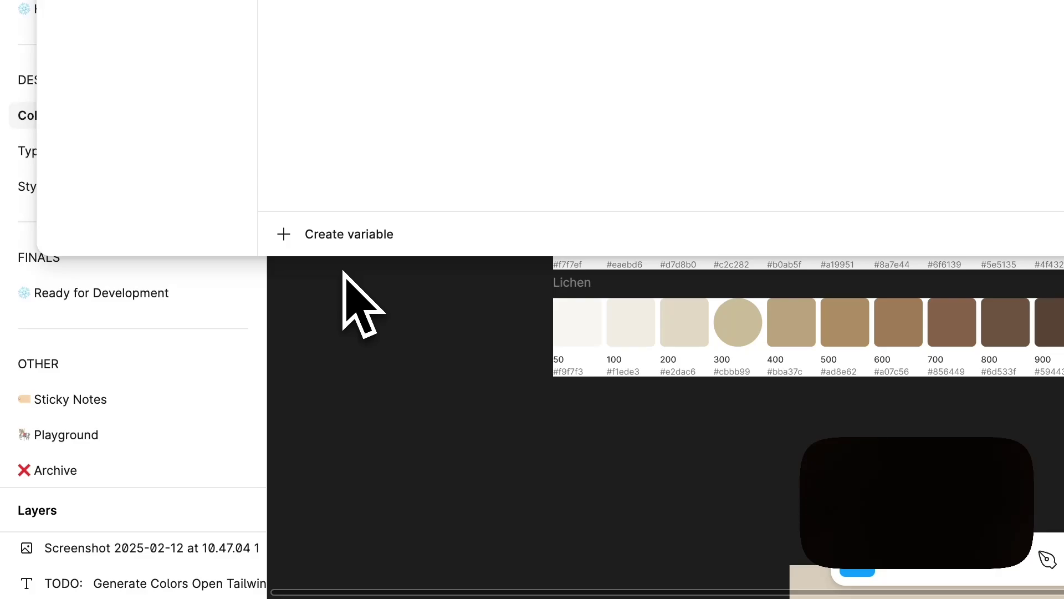
pyautogui.click(345, 234)
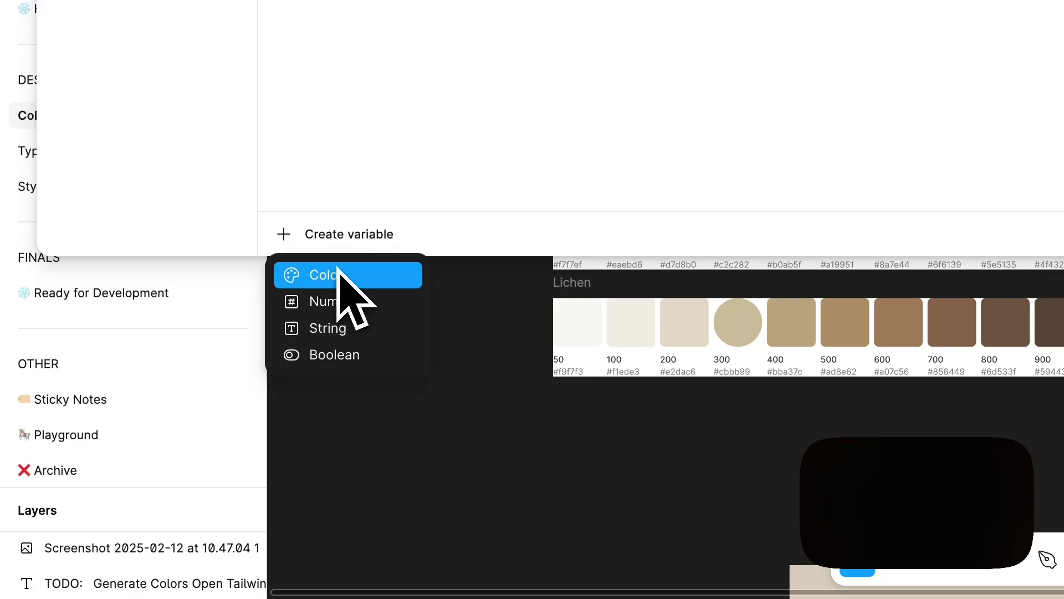
pyautogui.click(339, 274)
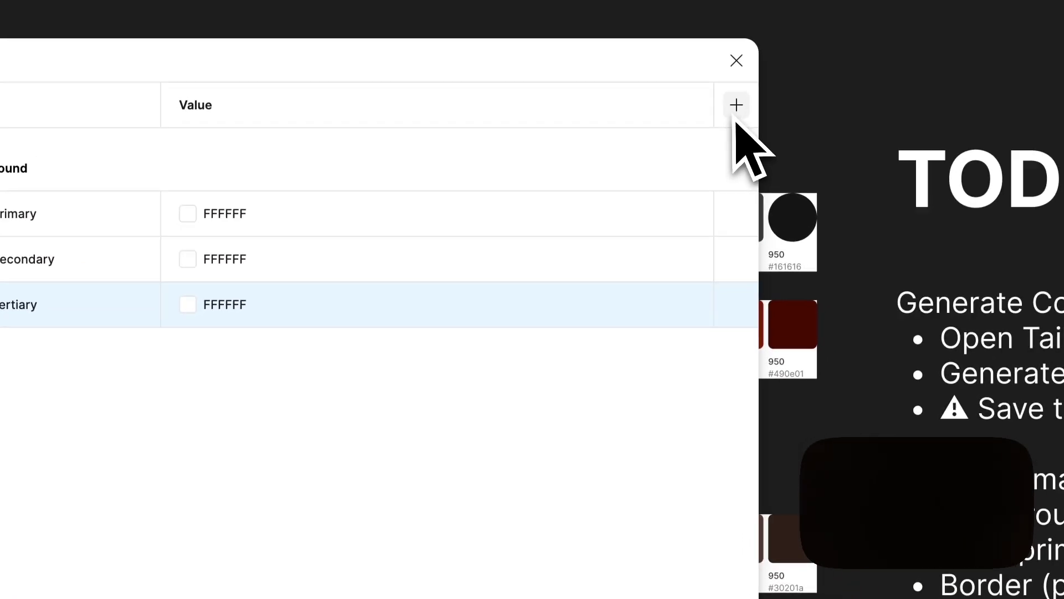
pyautogui.click(735, 117)
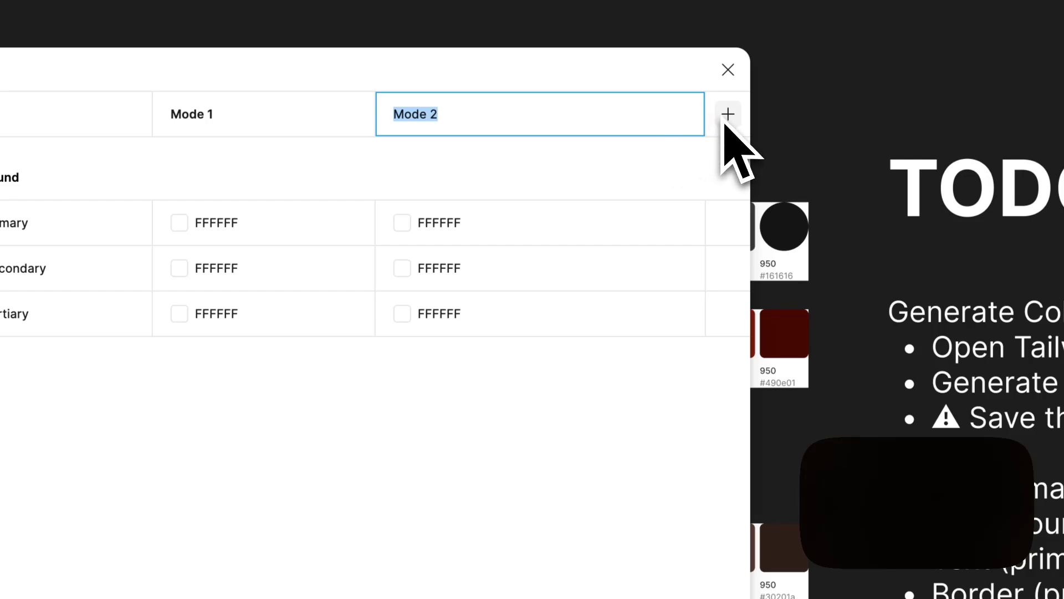
pyautogui.click(638, 151)
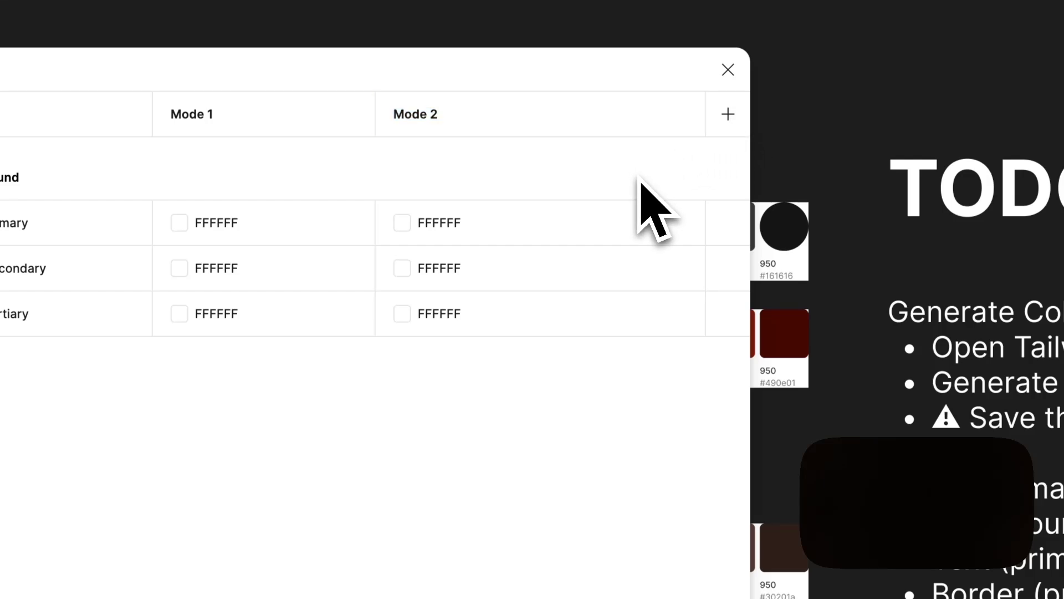
pyautogui.rightClick(666, 114)
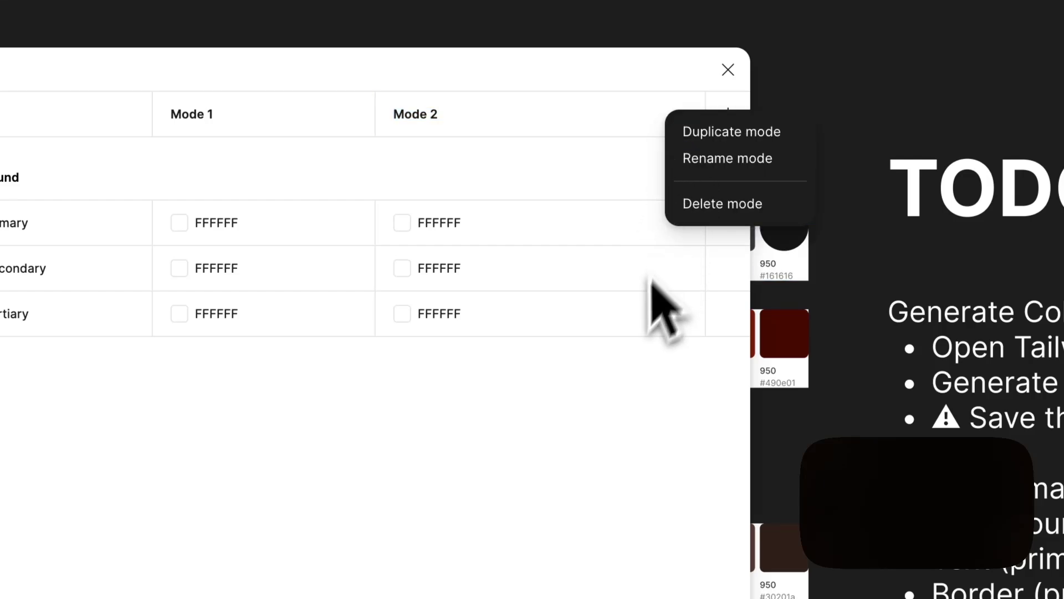
pyautogui.click(715, 204)
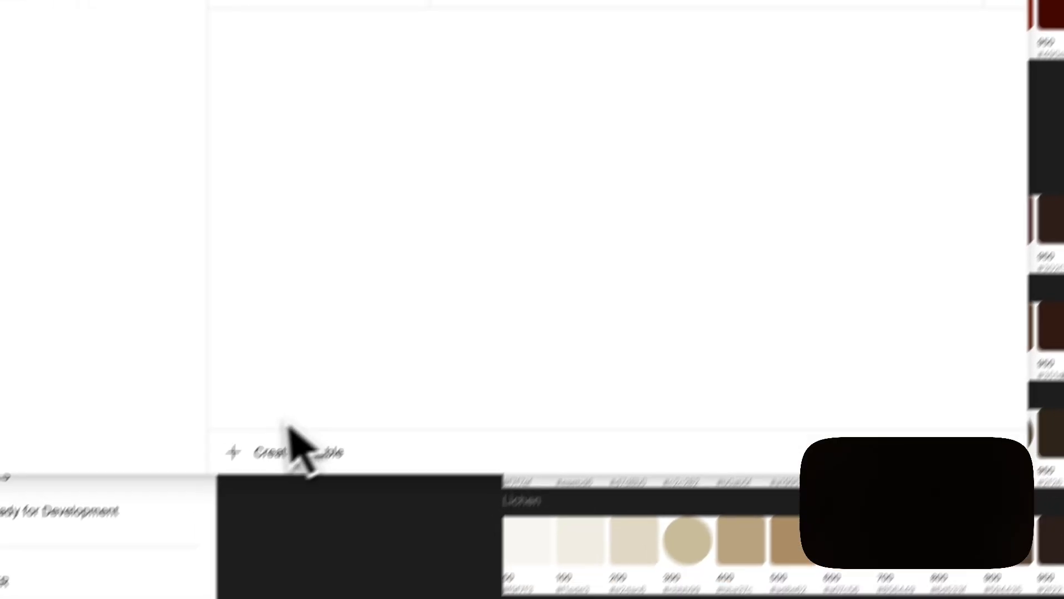
# Step: Create a color variable named Text/Primary to start a Text group
pyautogui.click(294, 450)
pyautogui.click(340, 435)
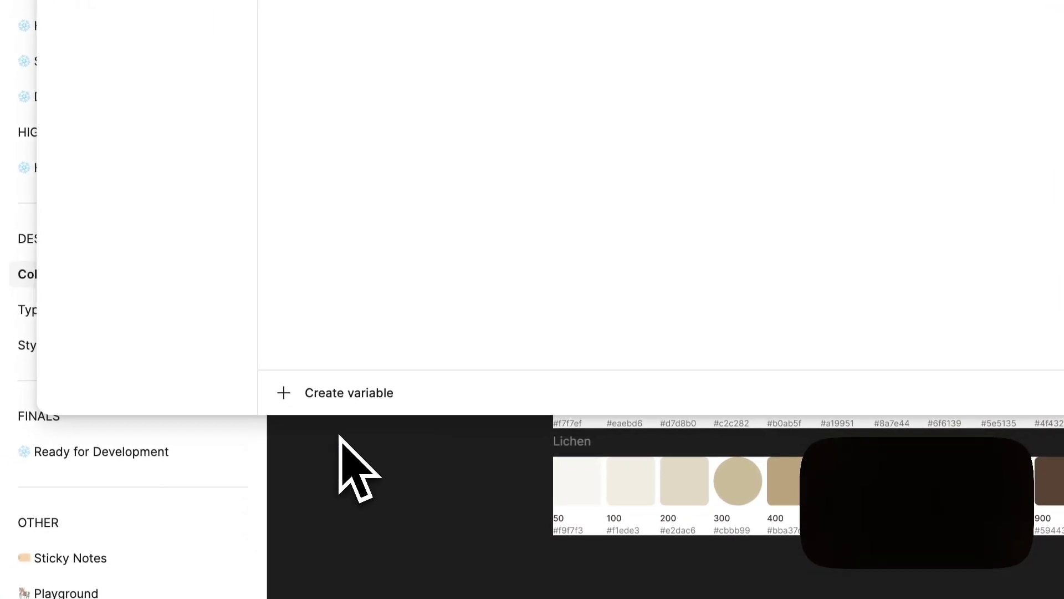
pyautogui.write('Text/Prima')
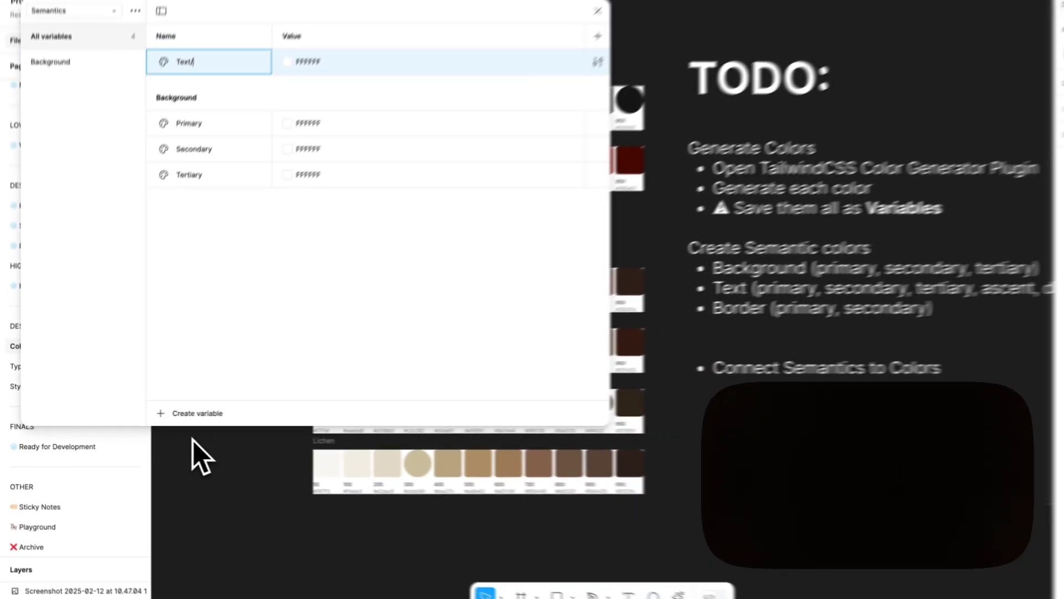
pyautogui.write('ry')
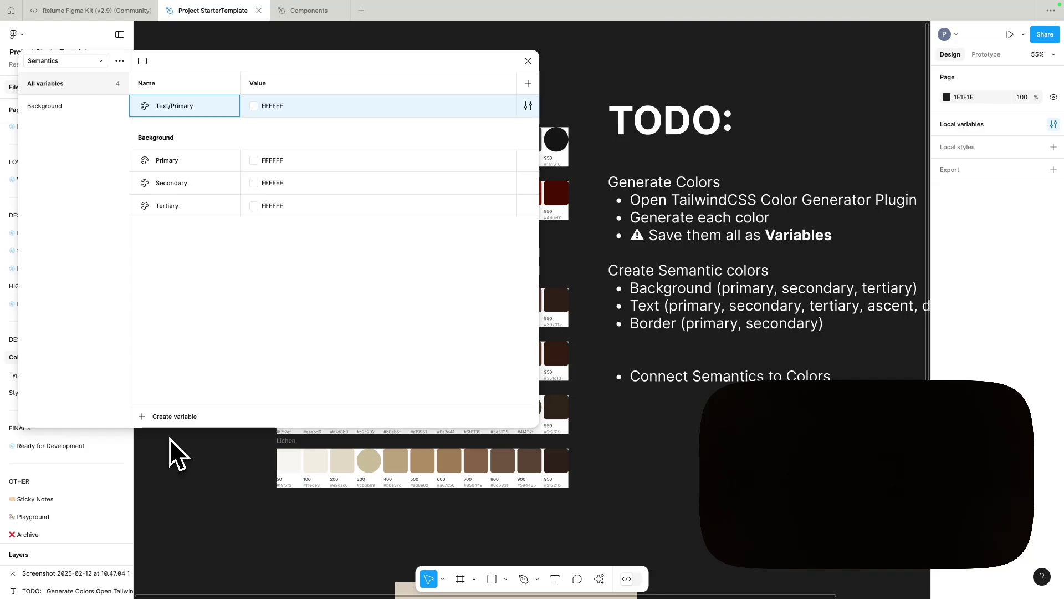
pyautogui.press('Return')
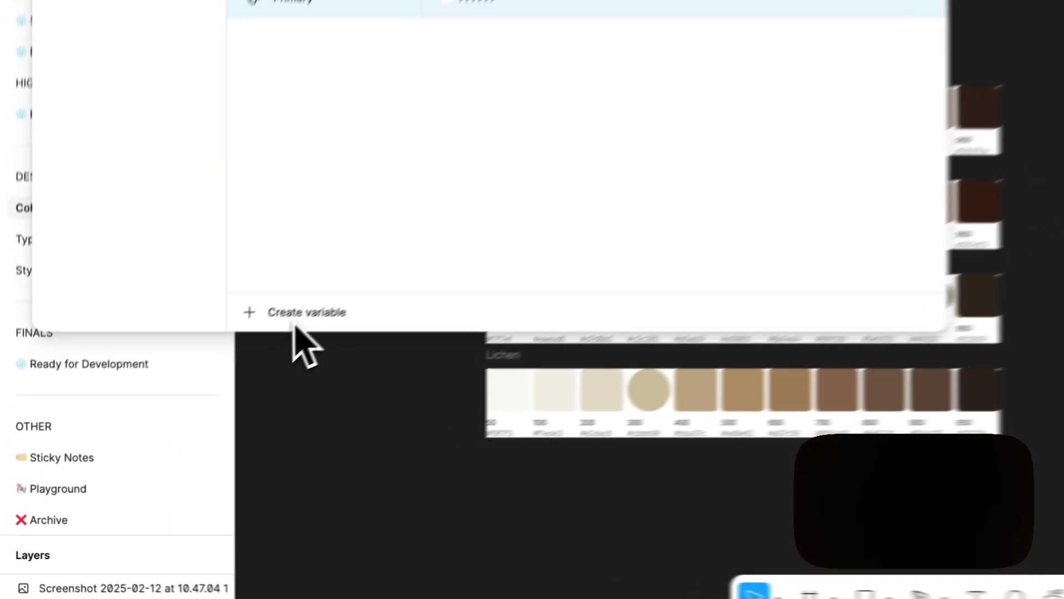
# Step: Add the color variables Secondary and Tertiary to the Text group
pyautogui.click(298, 315)
pyautogui.click(291, 348)
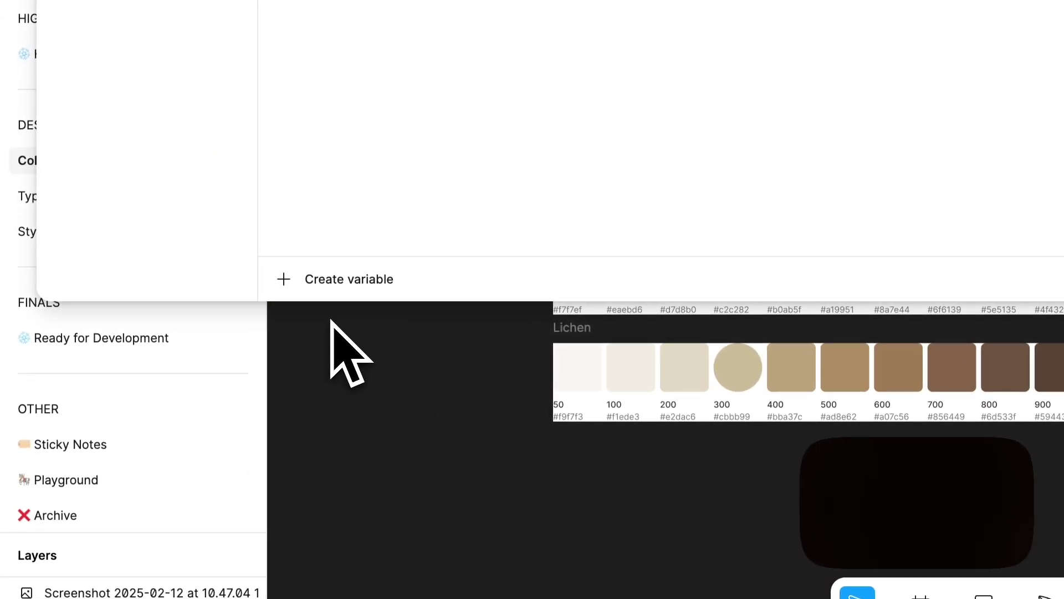
pyautogui.click(363, 289)
pyautogui.click(353, 315)
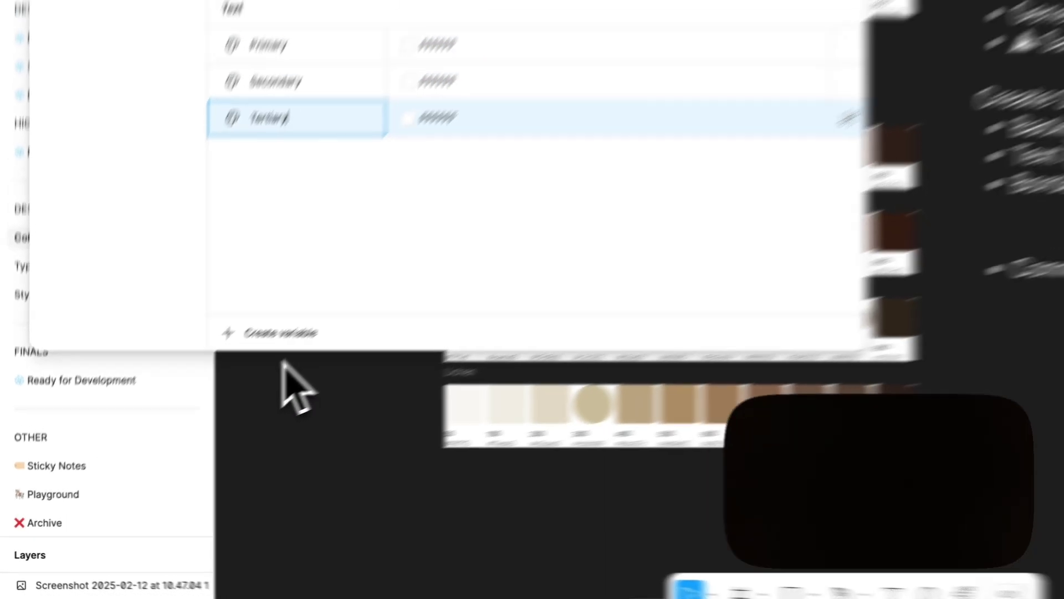
pyautogui.press('Return')
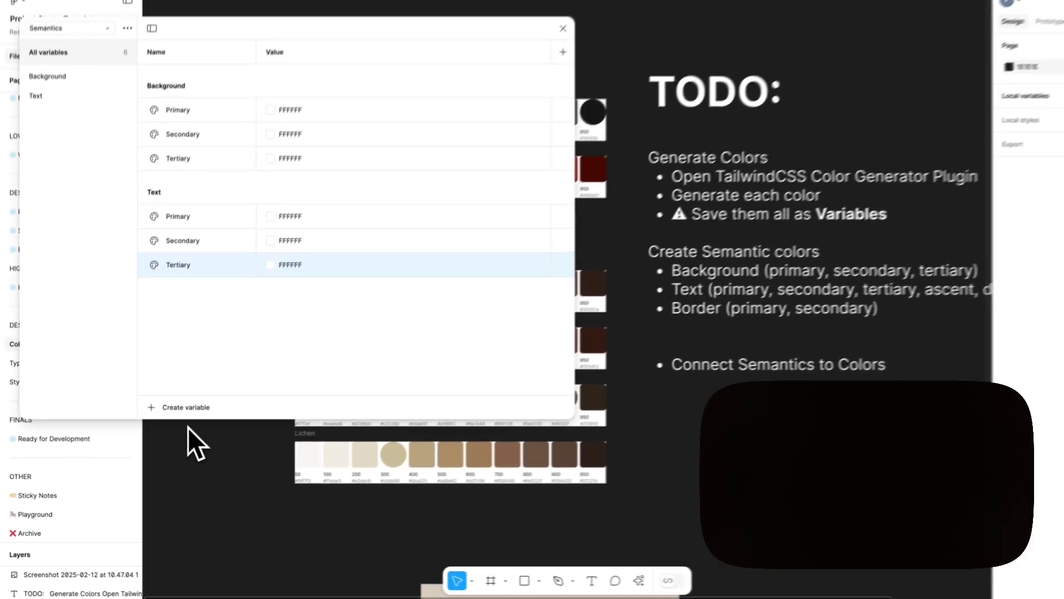
# Step: Add the color variables Ascent, Disabled and White to the Text group
pyautogui.hscroll(3, 647, 339)
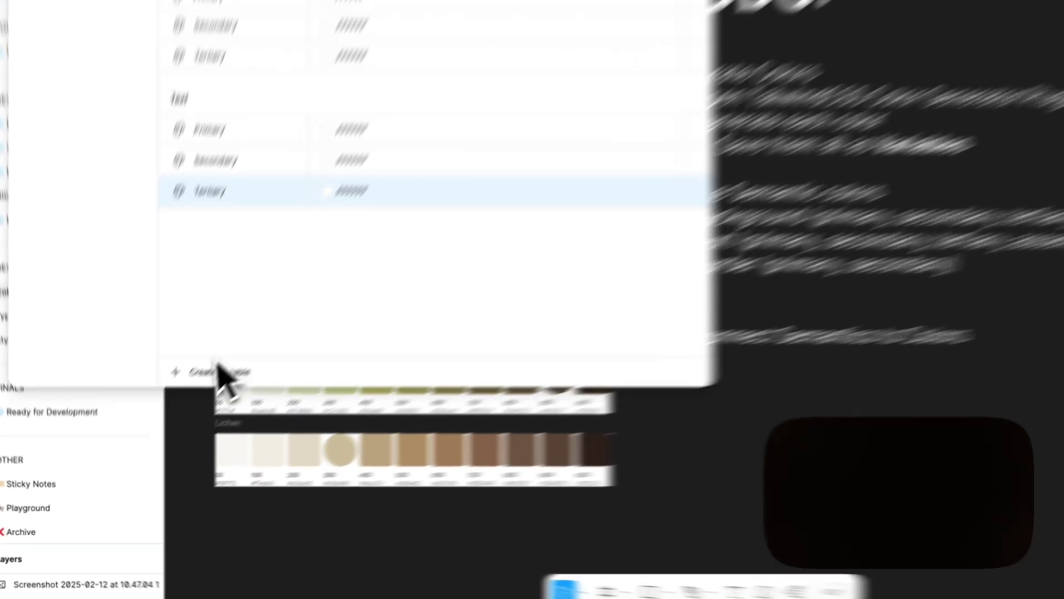
pyautogui.click(166, 416)
pyautogui.click(171, 436)
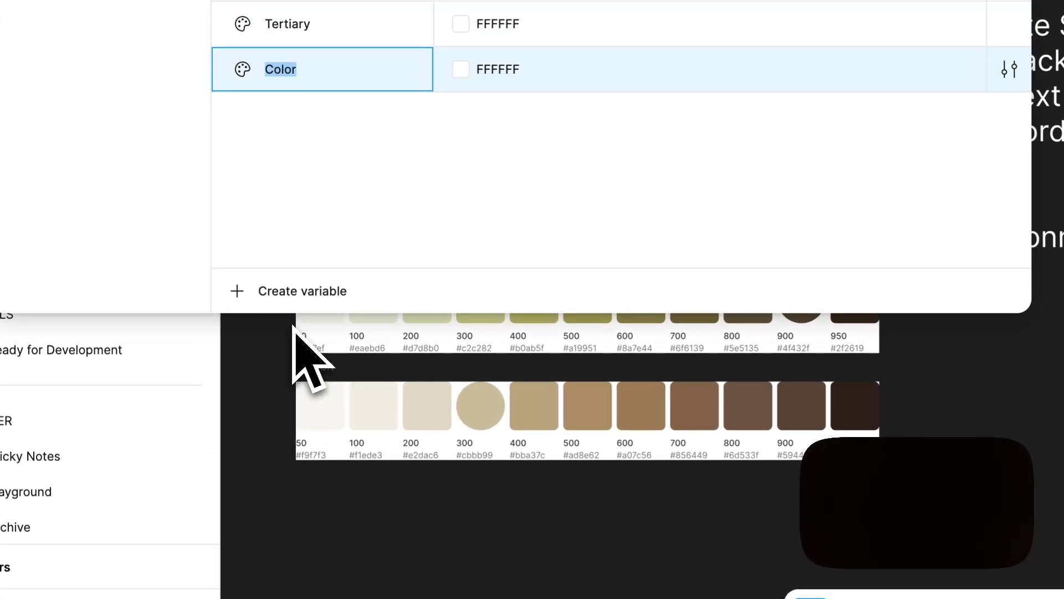
pyautogui.write('Ascent')
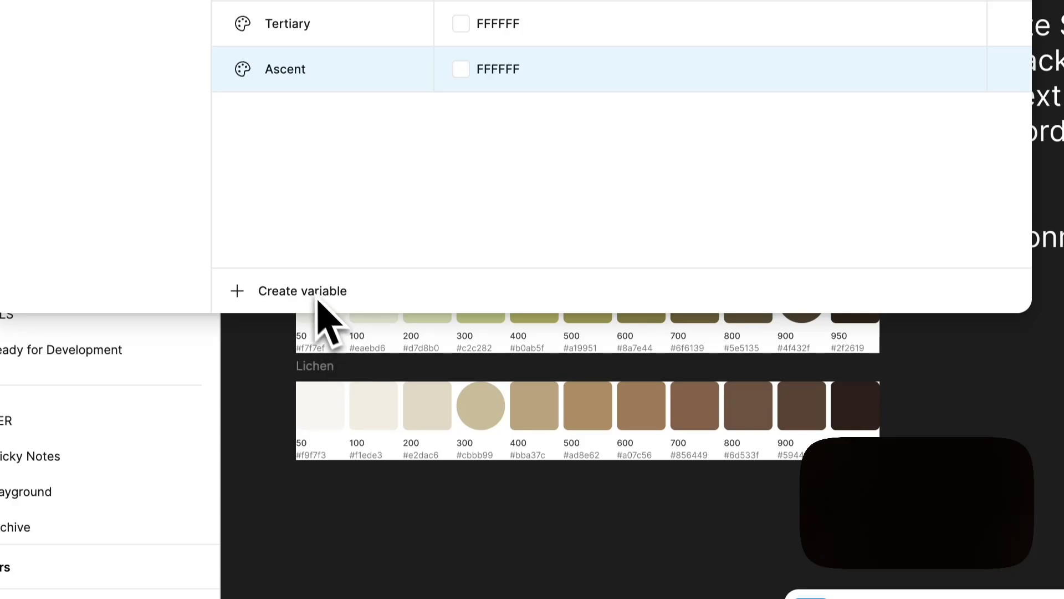
pyautogui.click(319, 293)
pyautogui.click(314, 333)
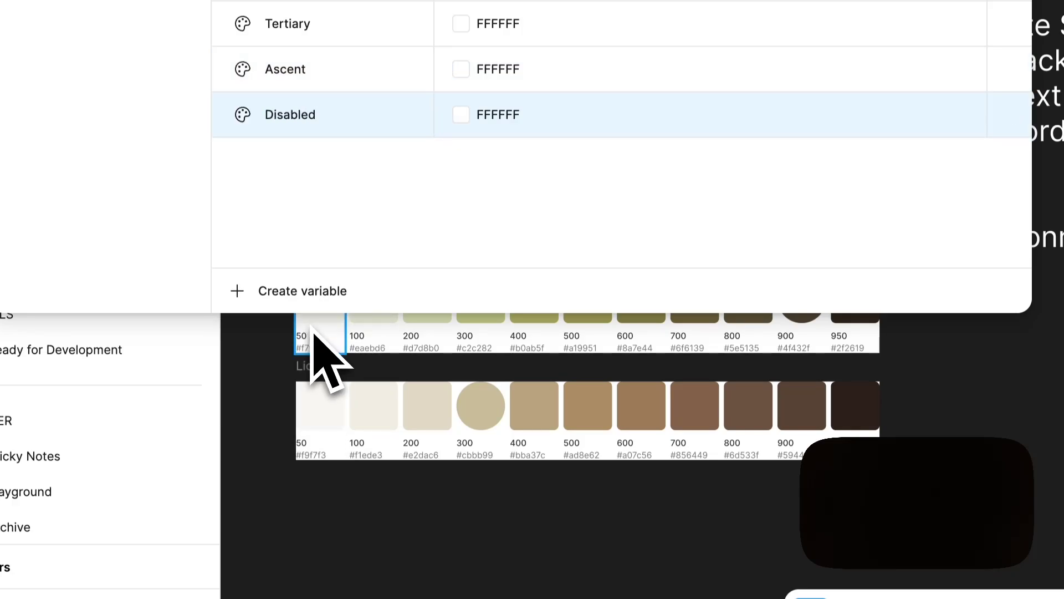
pyautogui.click(339, 289)
pyautogui.click(313, 334)
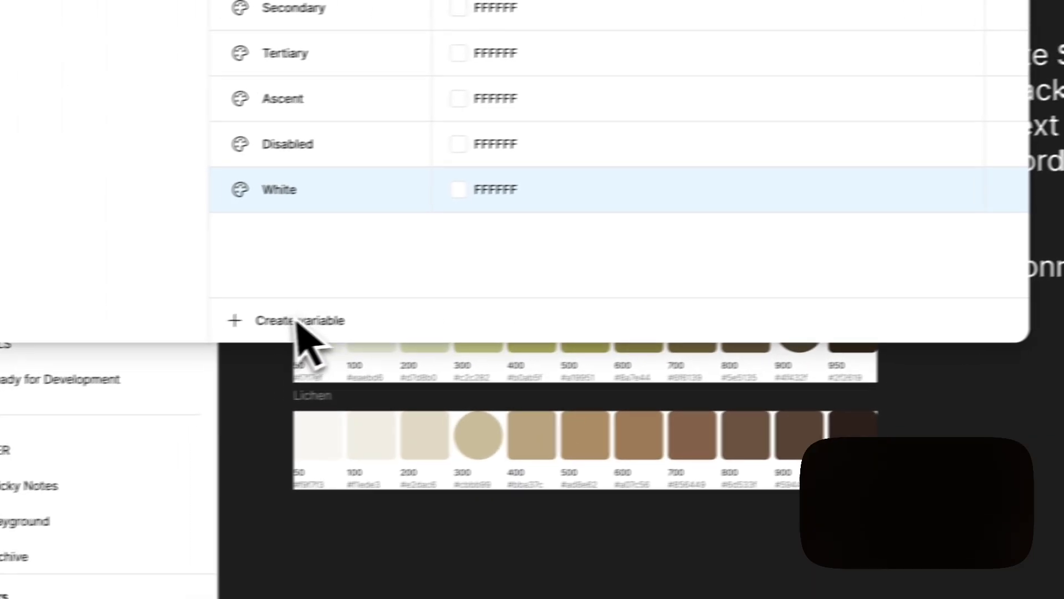
# Step: Create a color variable named Border/Primary after the White variable
pyautogui.click(291, 291)
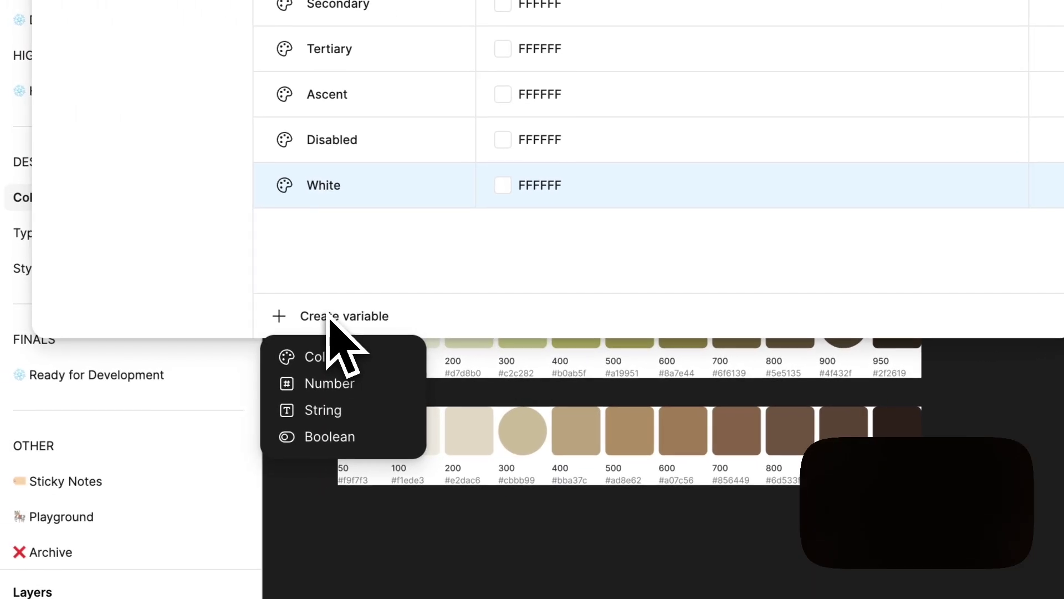
pyautogui.click(290, 358)
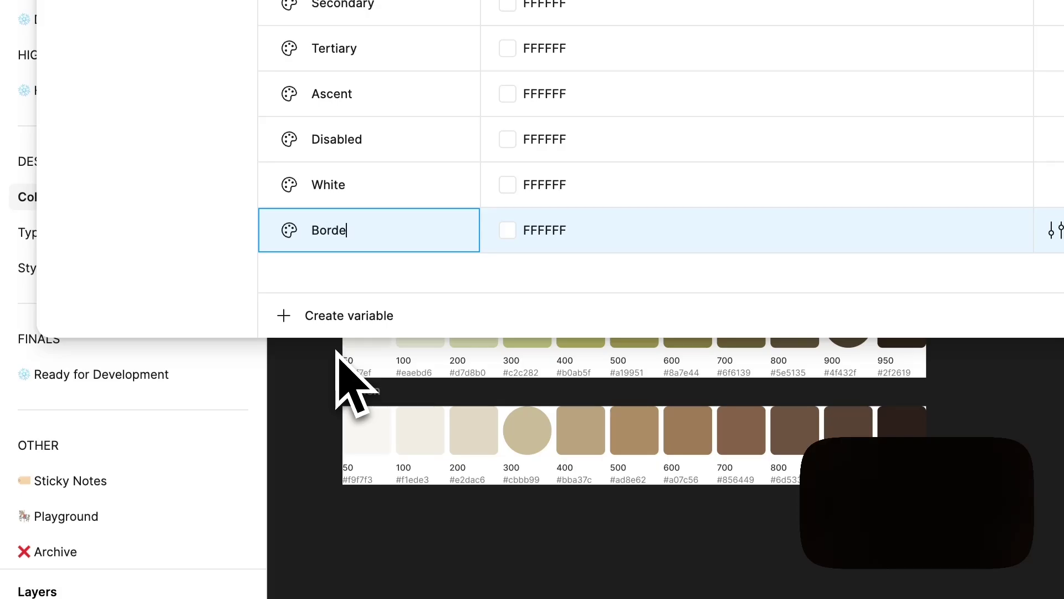
pyautogui.write('Border')
pyautogui.write('/Primar')
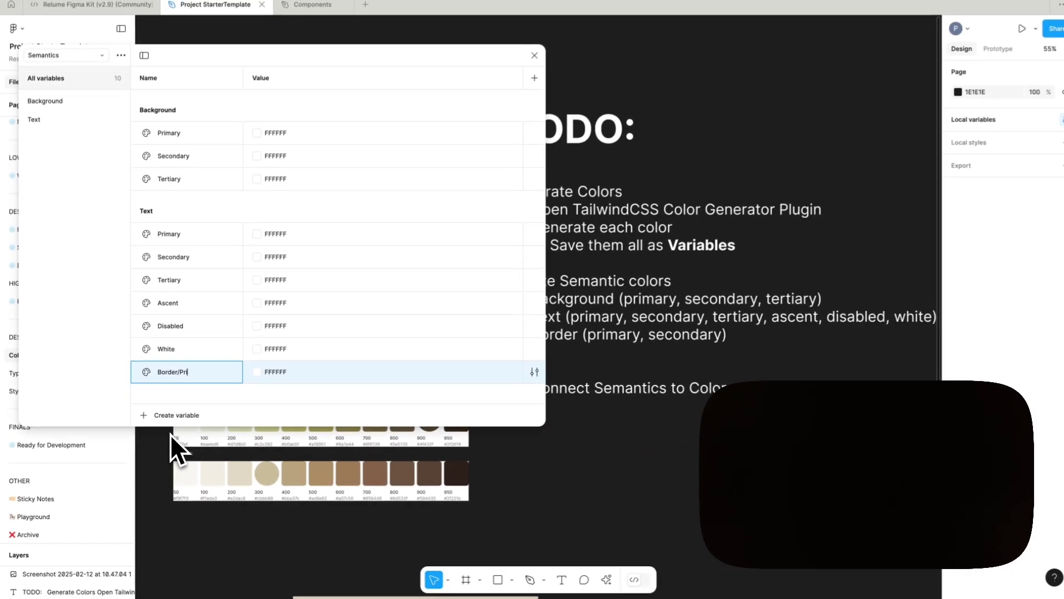
pyautogui.write('y')
pyautogui.press('Return')
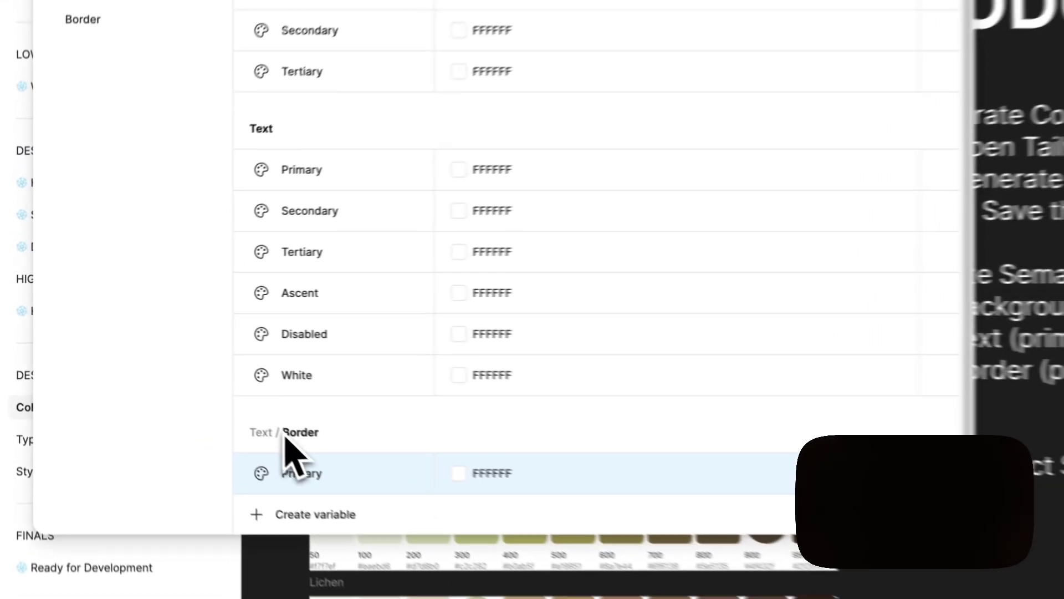
# Step: Move the Border group out of the Text group to its own top-level group between Background and Text
pyautogui.doubleClick(155, 371)
pyautogui.press('Escape')
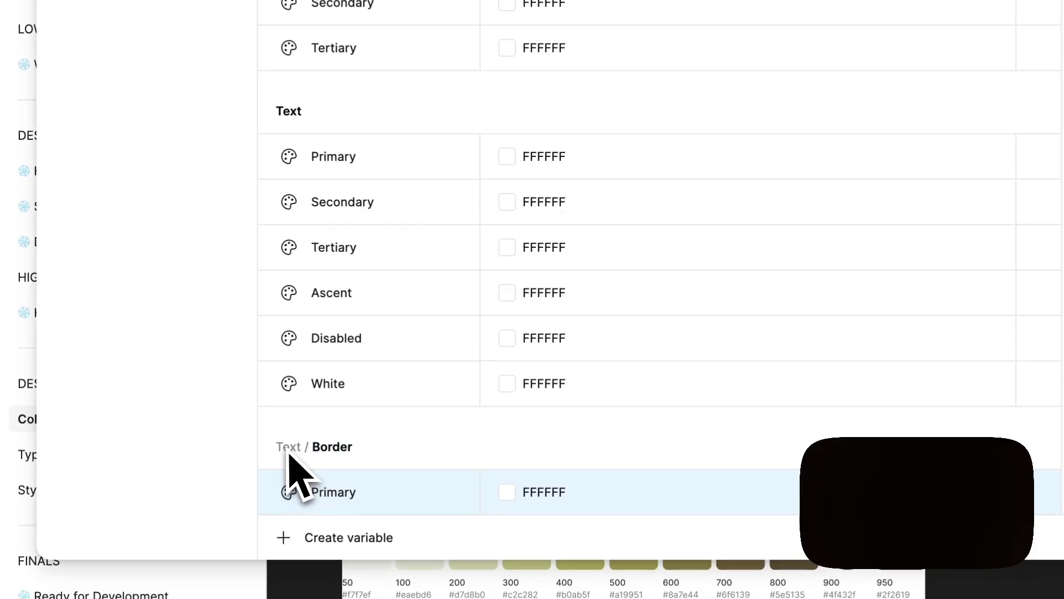
pyautogui.click(92, 129)
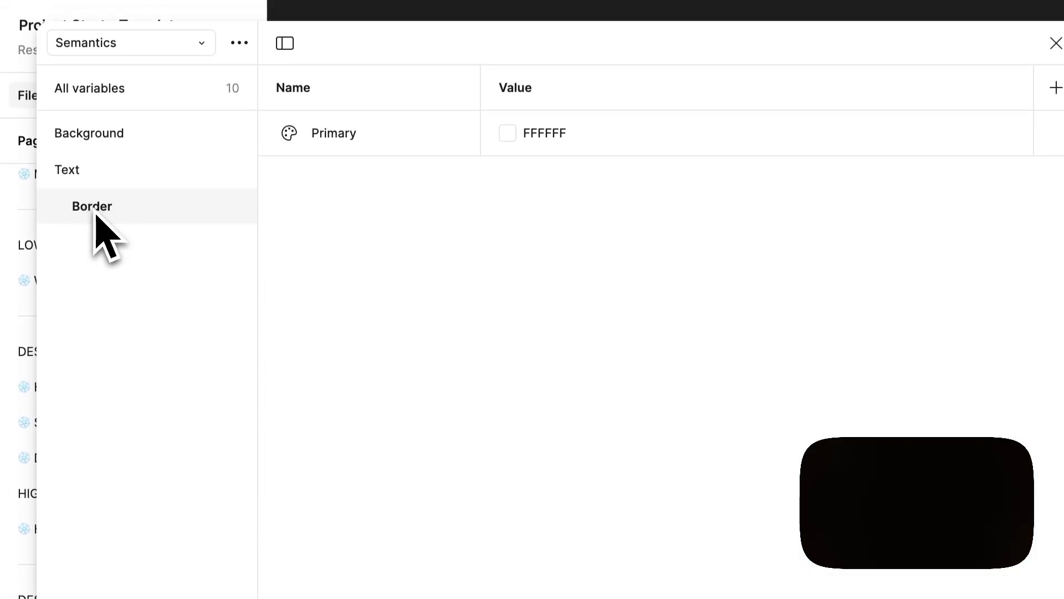
pyautogui.moveTo(95, 215); pyautogui.dragTo(83, 161)
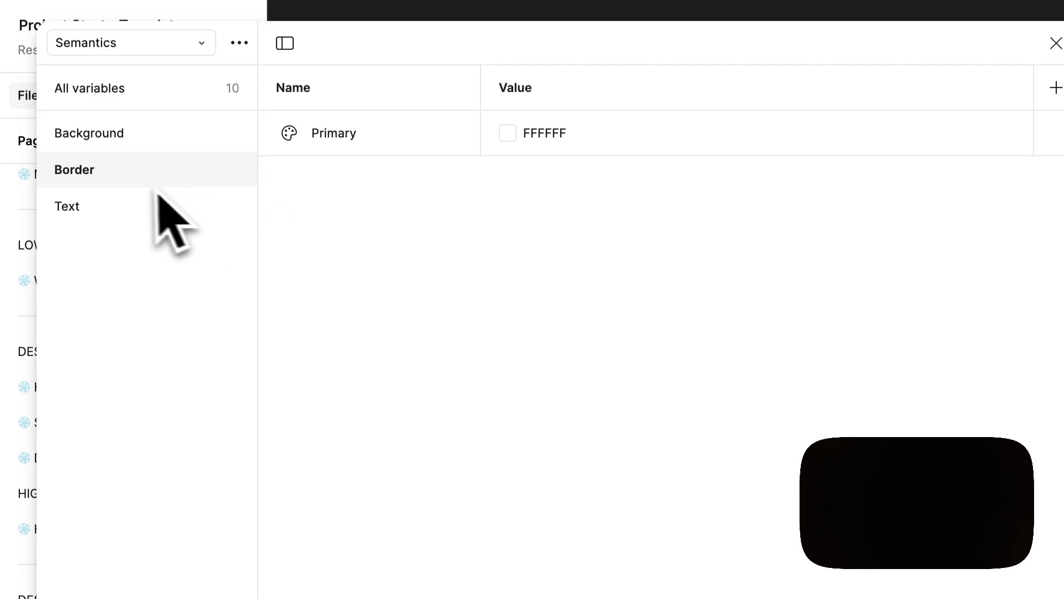
# Step: Add a color variable named Secondary to the Border group and move the Text group above Border
pyautogui.click(98, 96)
pyautogui.scroll(-1, 438, 524)
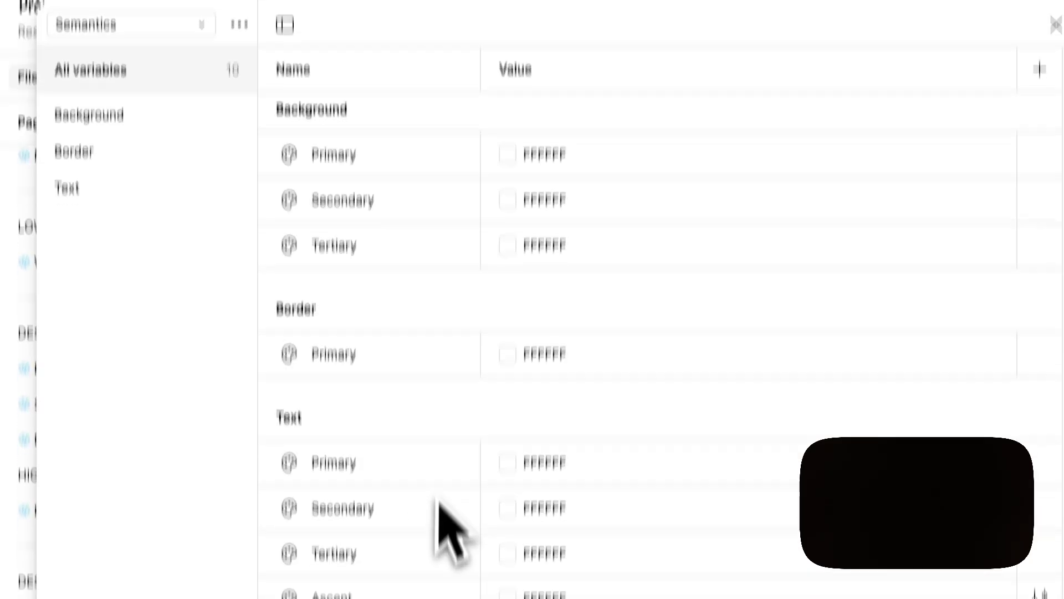
pyautogui.click(332, 143)
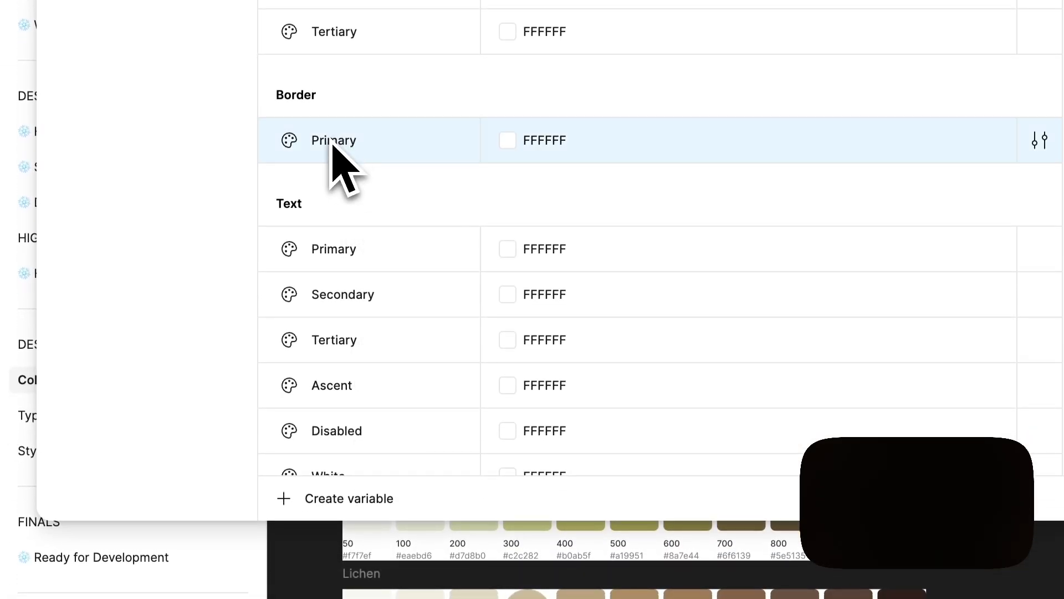
pyautogui.click(102, 124)
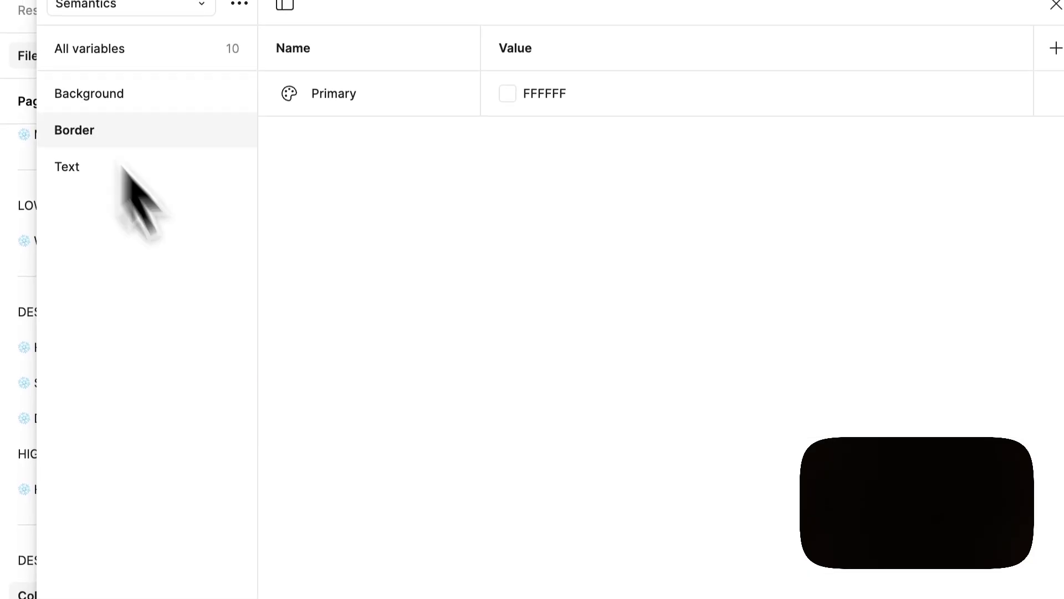
pyautogui.click(370, 483)
pyautogui.click(349, 539)
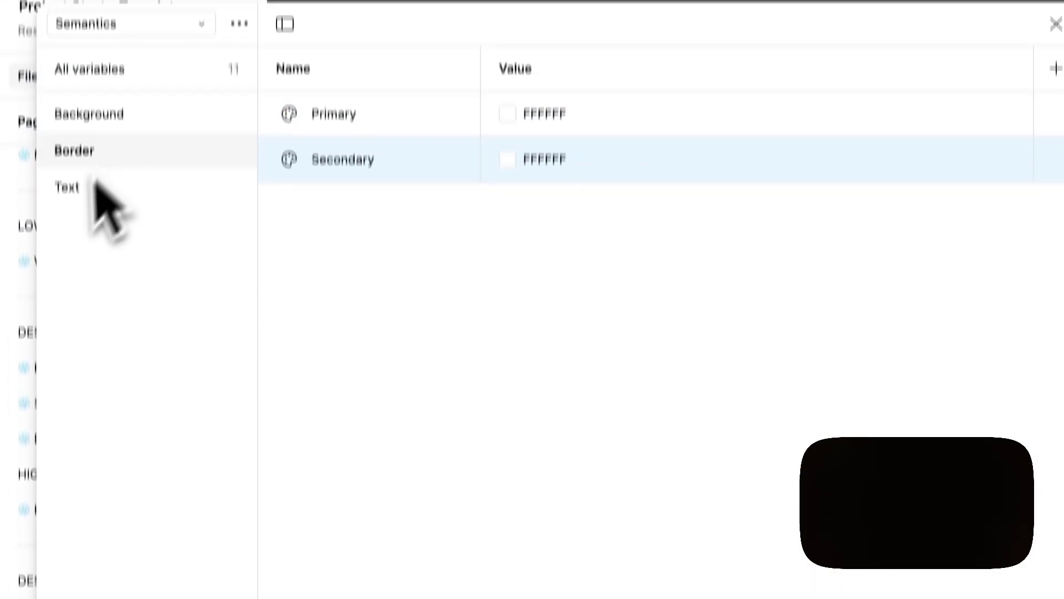
pyautogui.click(68, 252)
pyautogui.moveTo(74, 259); pyautogui.dragTo(83, 214)
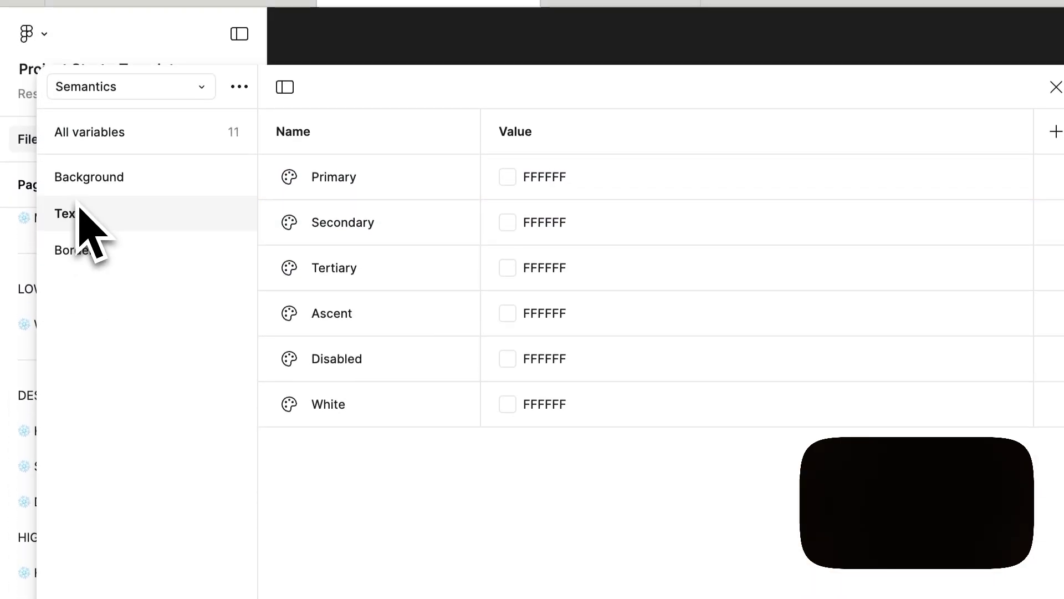
# Step: Link the Background group's Primary variable to the library color Neutral/Campfire Coal/50
pyautogui.click(123, 178)
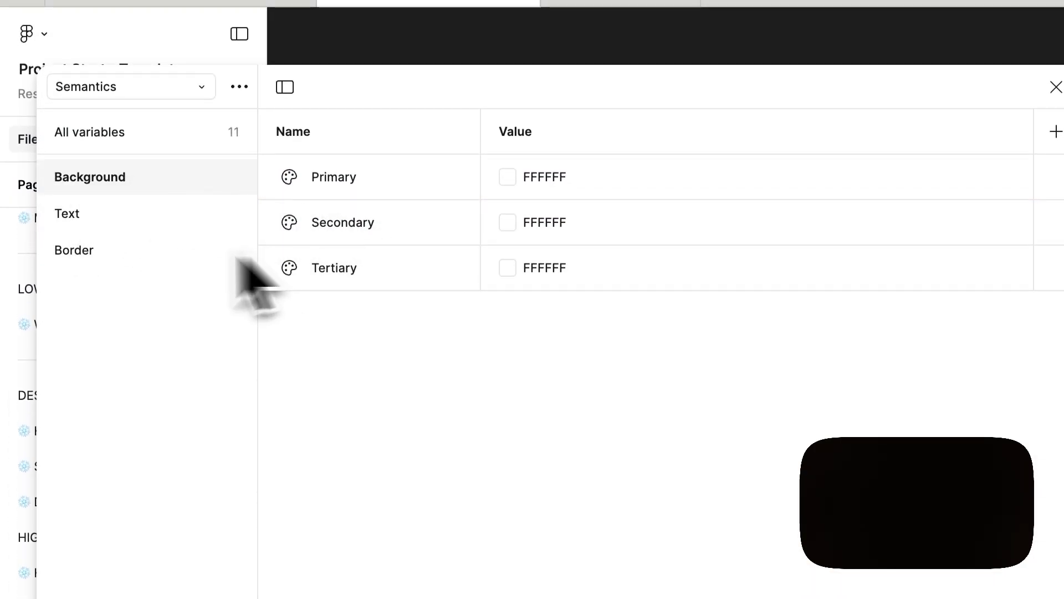
pyautogui.click(473, 104)
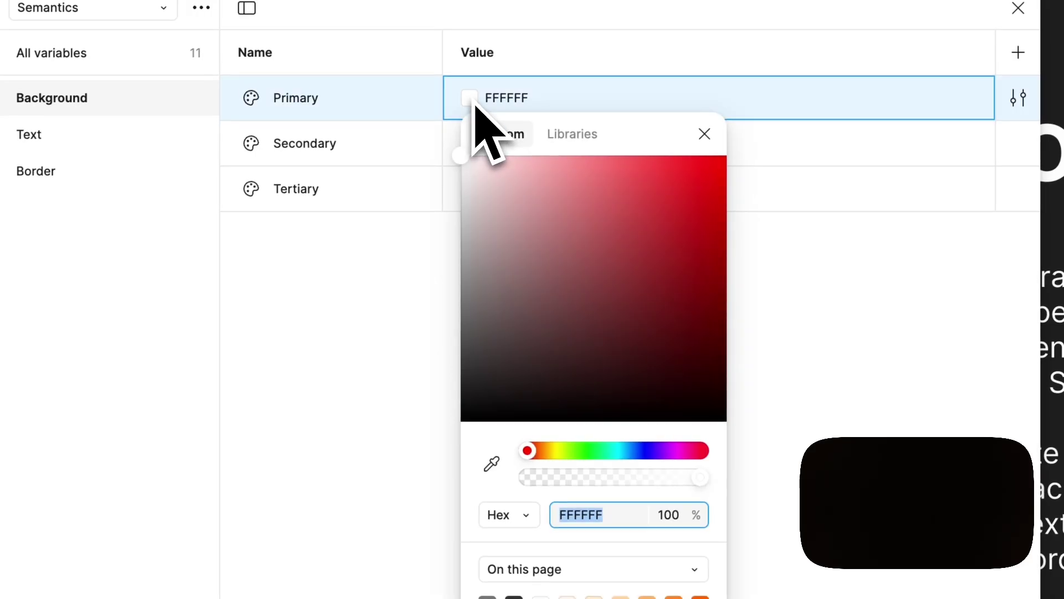
pyautogui.click(569, 135)
pyautogui.scroll(-10, 616, 493)
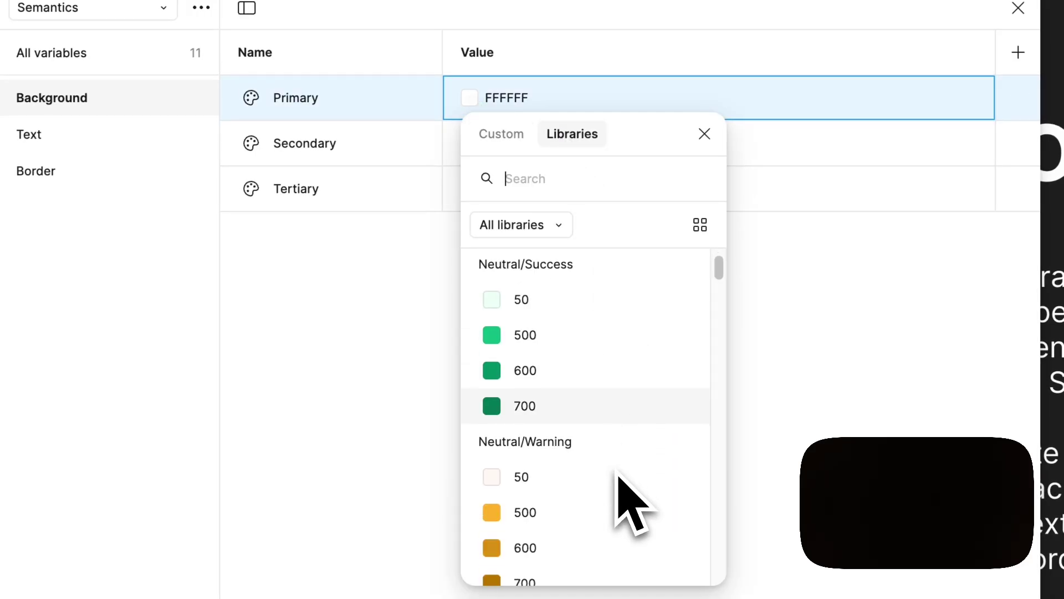
pyautogui.scroll(-10, 618, 475)
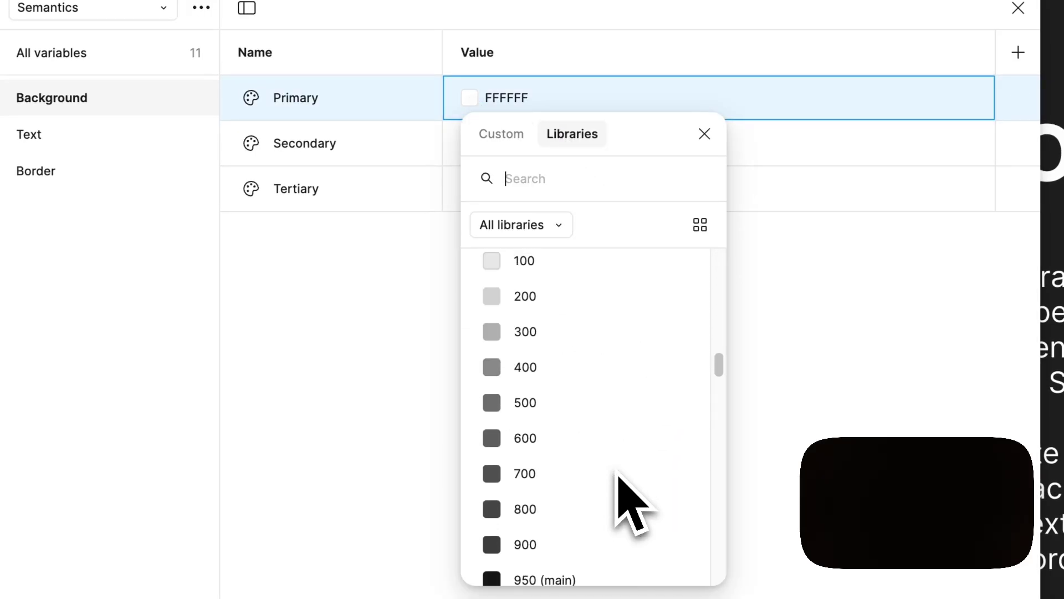
pyautogui.click(541, 280)
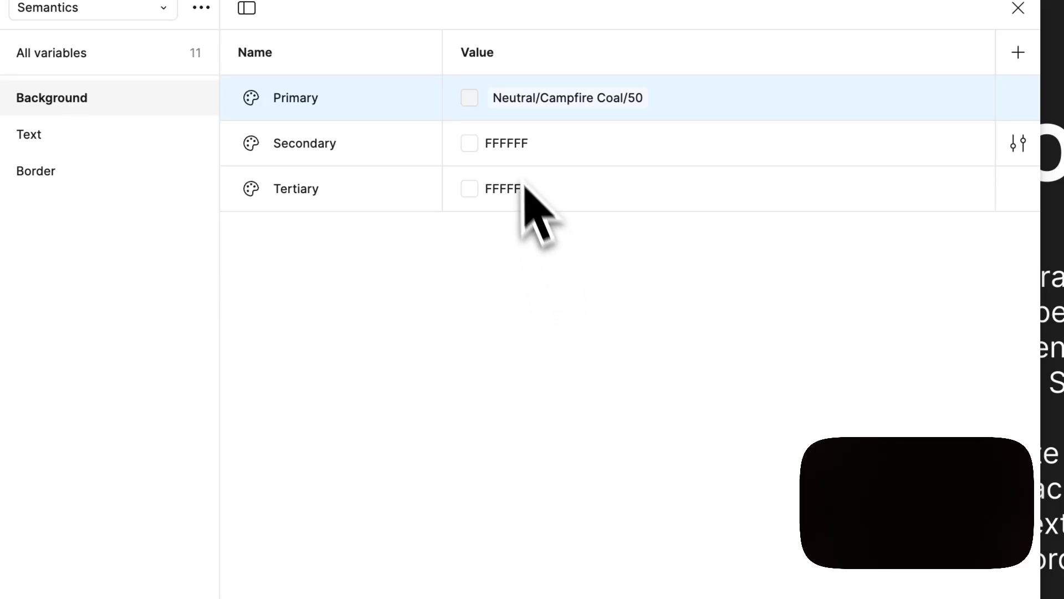
# Step: Link Background Secondary to Neutral/Campfire Coal/100 and Background Tertiary to Neutral/Campfire Coal/200
pyautogui.click(470, 143)
pyautogui.click(546, 183)
pyautogui.scroll(-15, 606, 549)
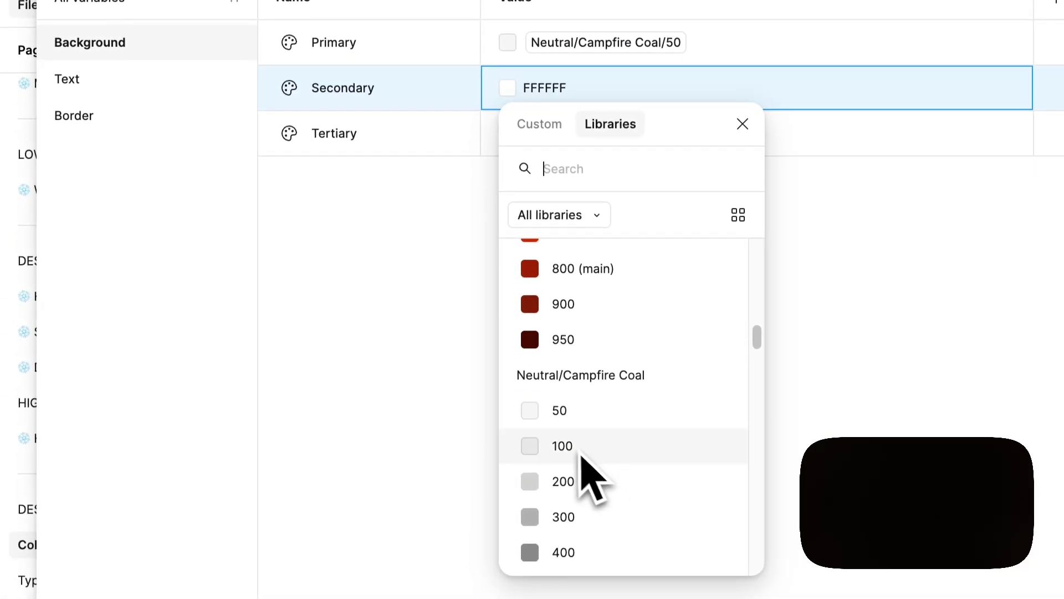
pyautogui.click(580, 454)
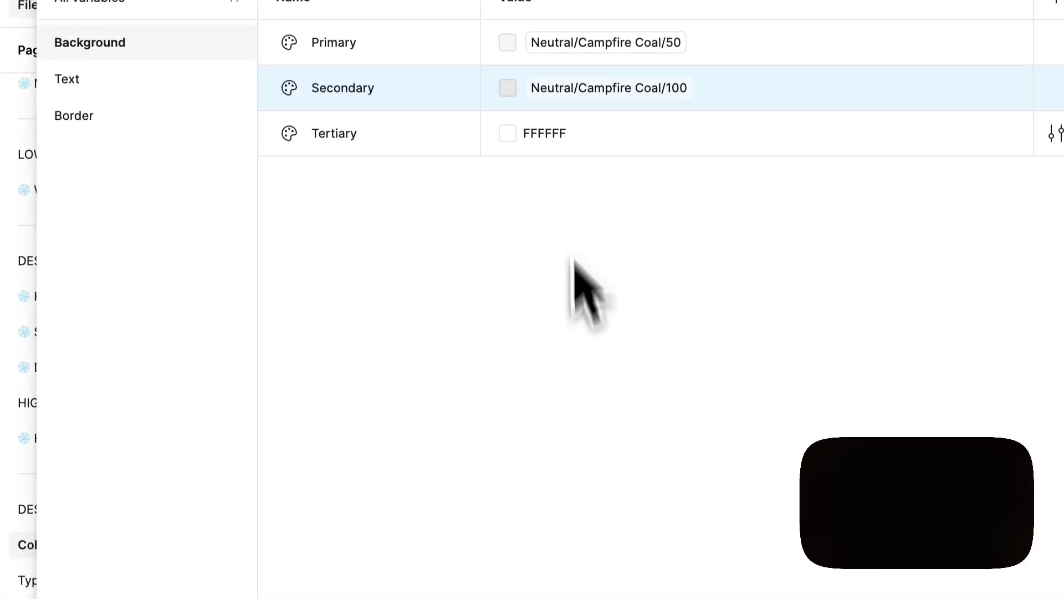
pyautogui.click(515, 138)
pyautogui.click(610, 169)
pyautogui.scroll(-10, 626, 512)
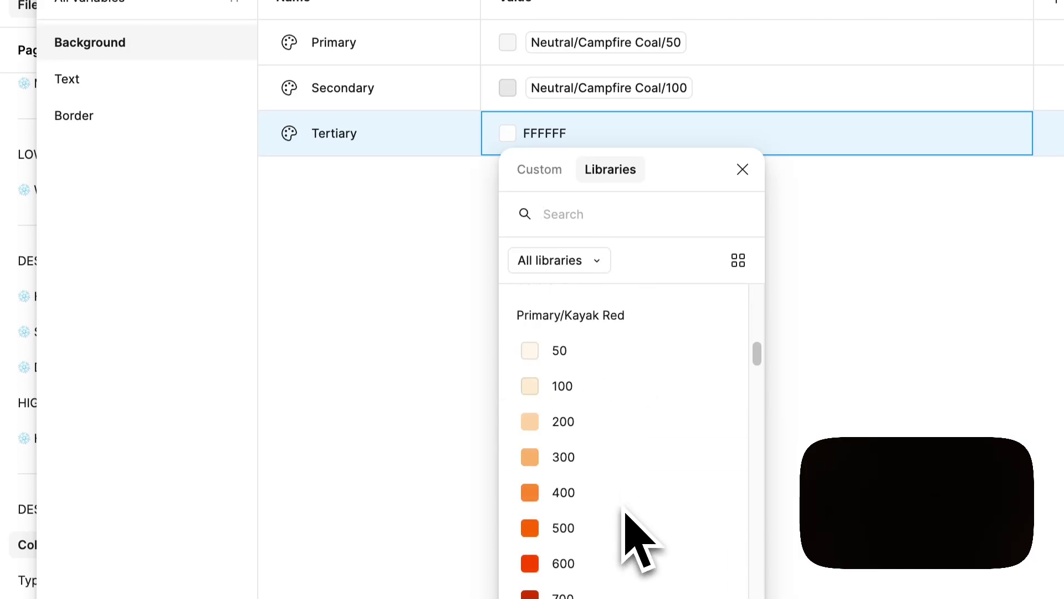
pyautogui.click(587, 419)
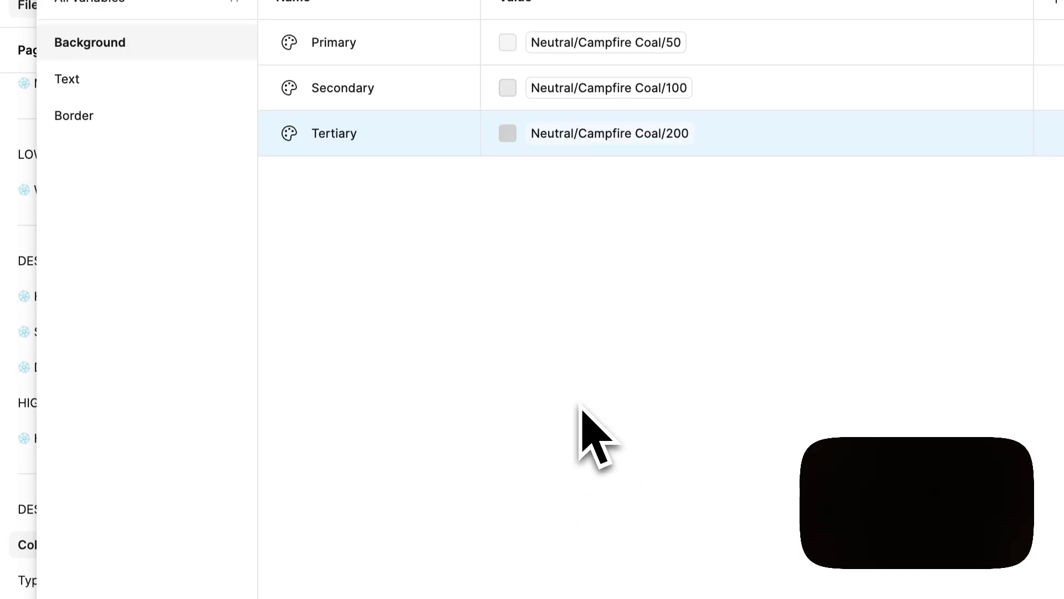
# Step: In the Text group, link Primary to Neutral/Campfire Coal/950 (main) and Secondary to Neutral/Campfire Coal/800
pyautogui.click(166, 119)
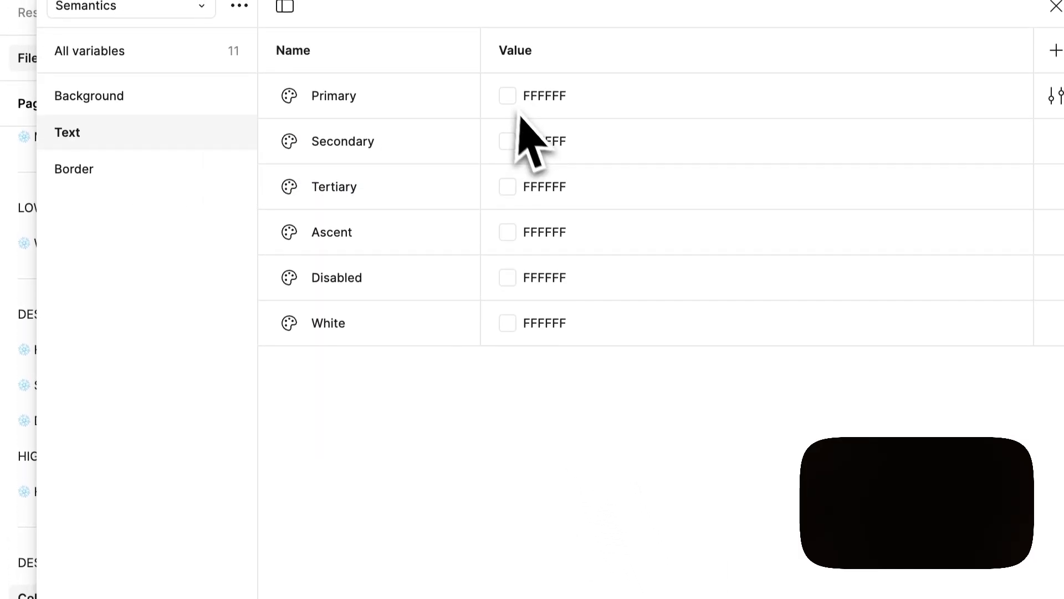
pyautogui.click(506, 81)
pyautogui.click(610, 132)
pyautogui.scroll(-5, 638, 443)
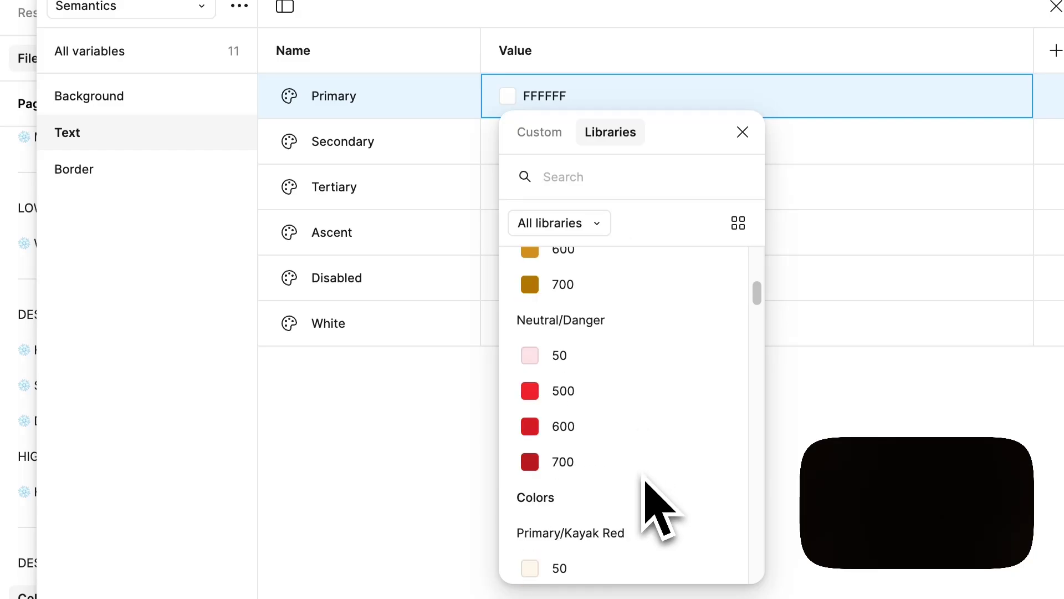
pyautogui.click(620, 498)
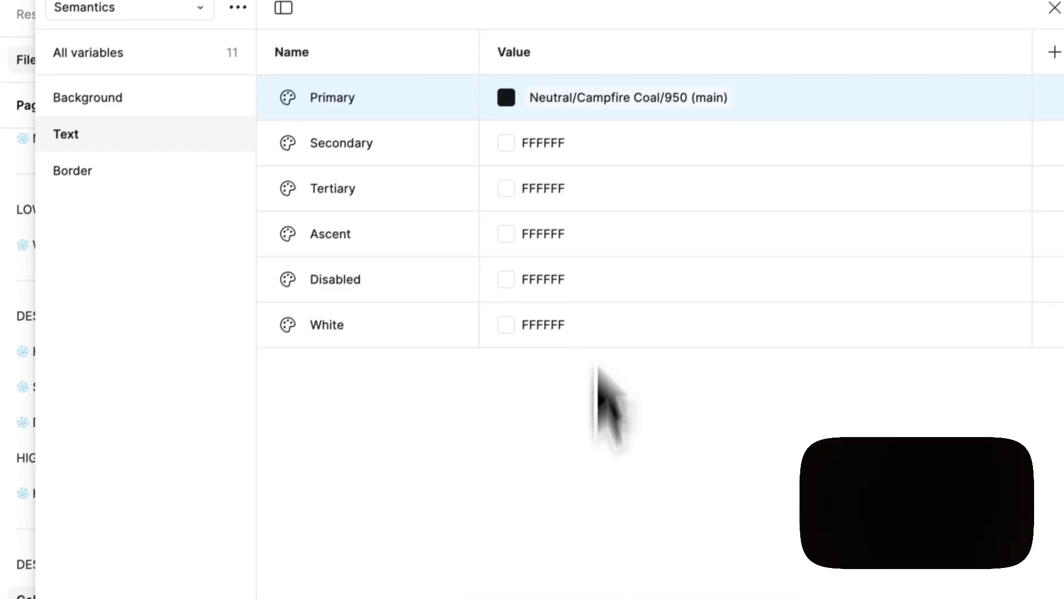
pyautogui.click(515, 142)
pyautogui.click(602, 179)
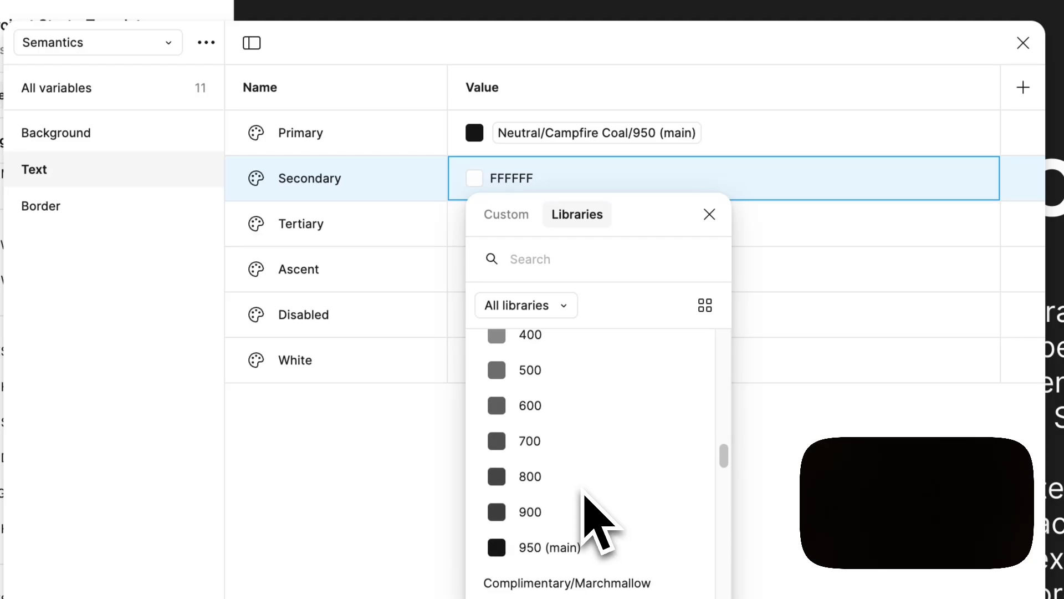
pyautogui.click(556, 484)
# Step: In the Text group, link Tertiary to Neutral/Campfire Coal/600 and Ascent to Primary/Kayak Red/800 (main)
pyautogui.click(479, 228)
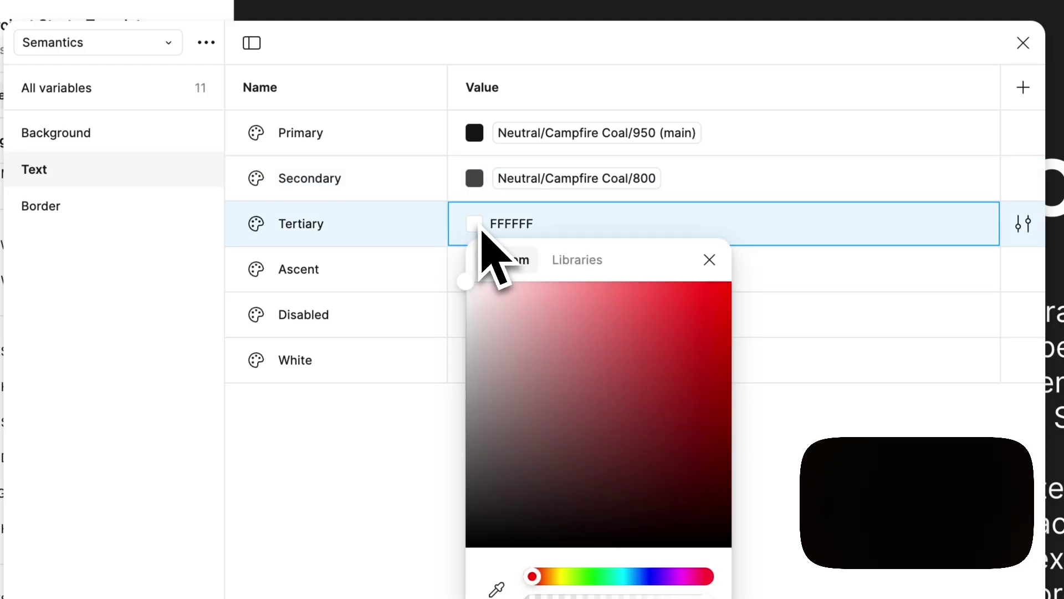
pyautogui.click(565, 260)
pyautogui.scroll(-10, 604, 476)
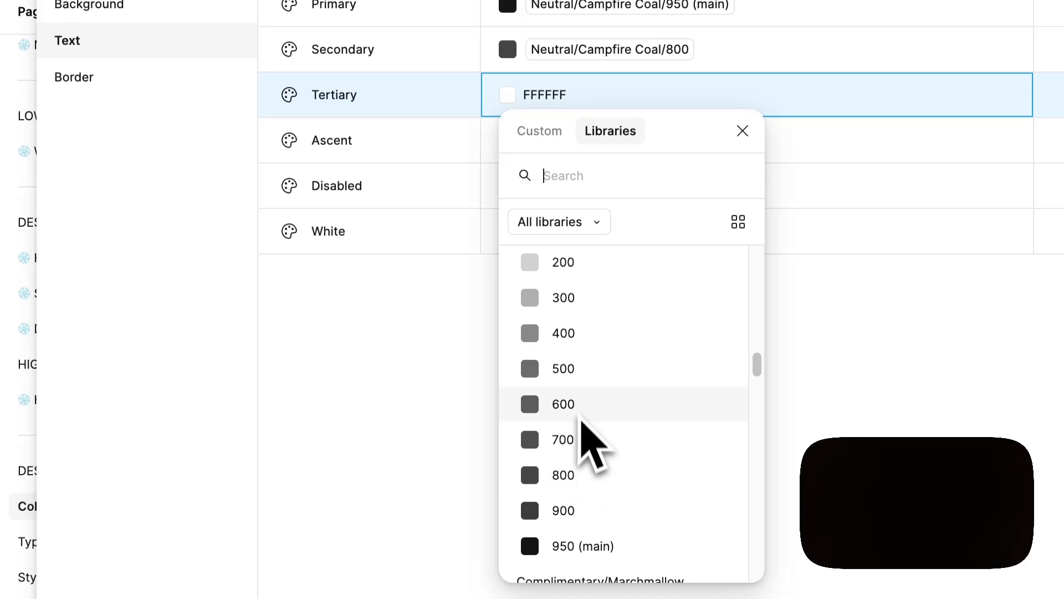
pyautogui.click(578, 407)
pyautogui.click(509, 143)
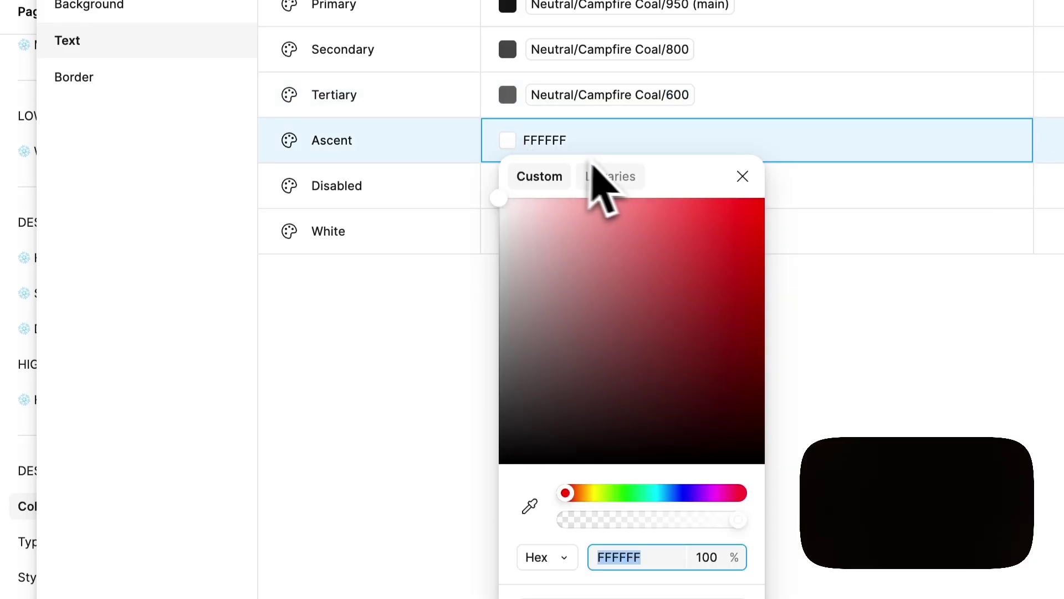
pyautogui.click(596, 175)
pyautogui.scroll(-8, 626, 444)
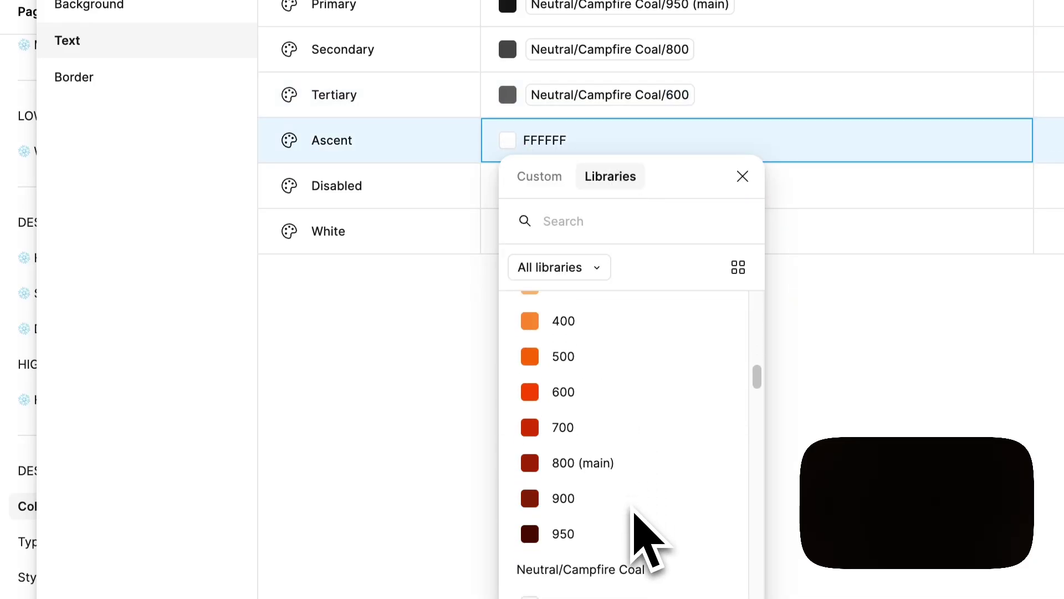
pyautogui.click(603, 465)
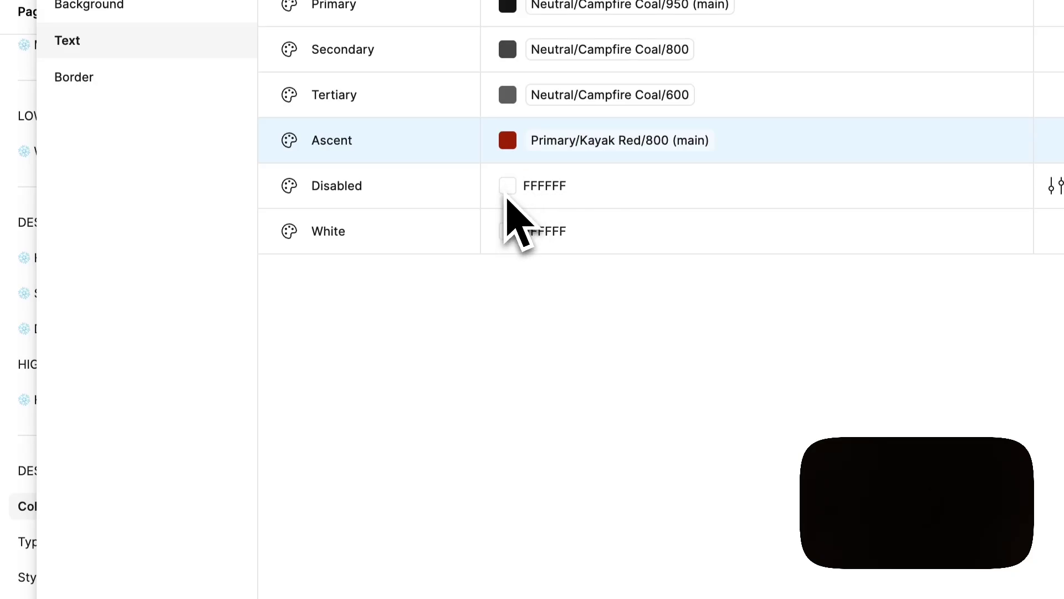
# Step: Link the Text group's Disabled variable to the library color Neutral/Campfire Coal/400
pyautogui.click(507, 188)
pyautogui.click(604, 223)
pyautogui.scroll(-10, 643, 499)
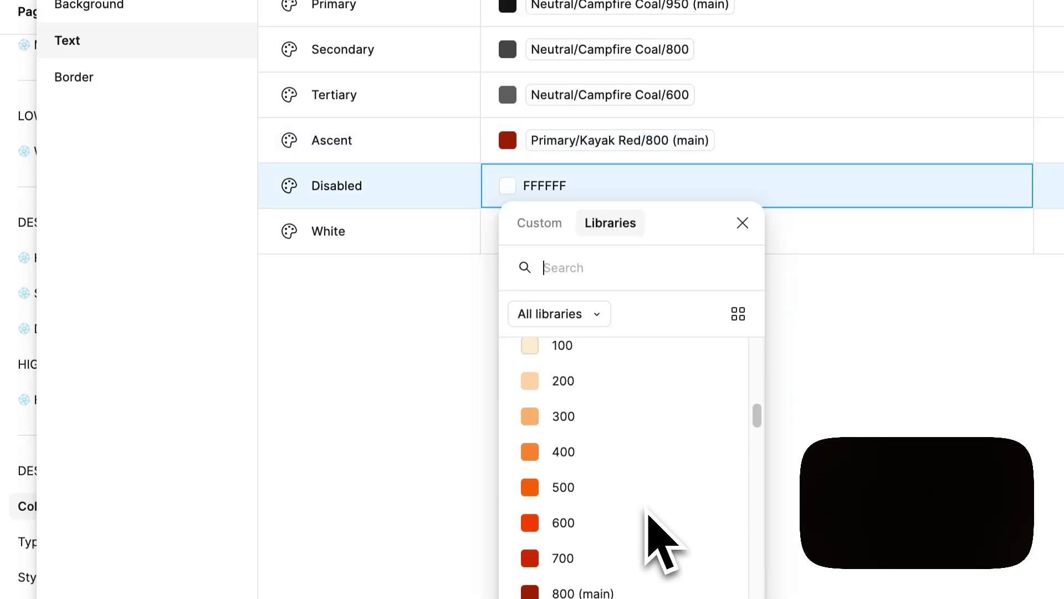
pyautogui.click(614, 491)
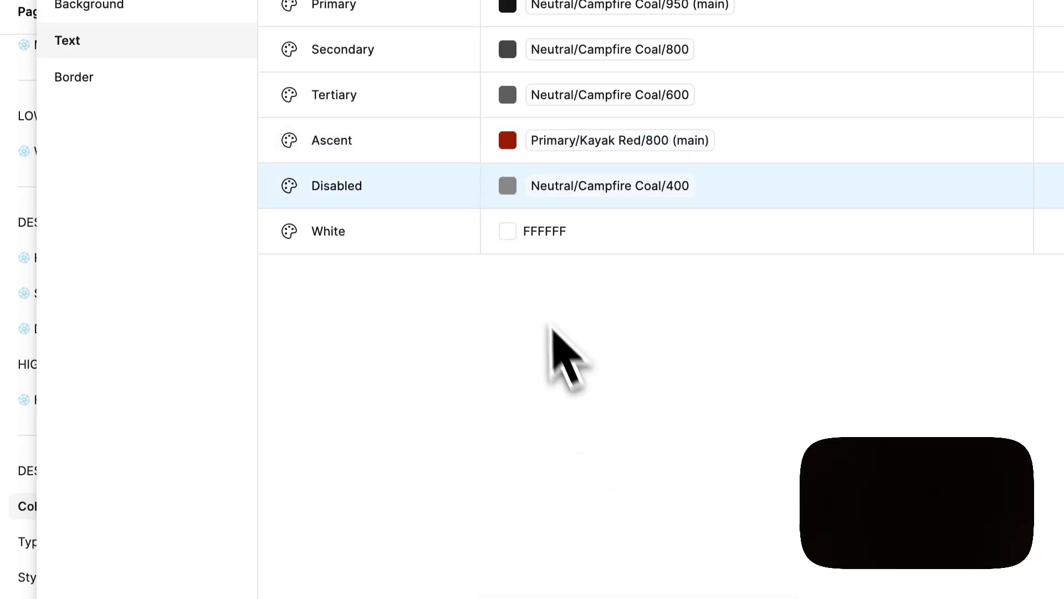
pyautogui.click(507, 231)
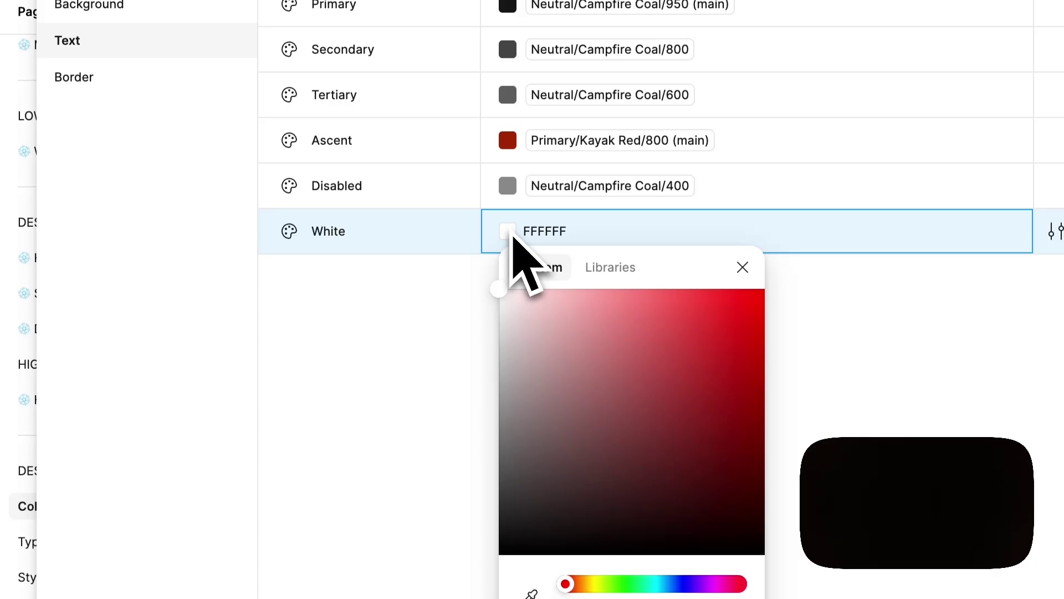
pyautogui.click(511, 233)
pyautogui.click(542, 392)
# Step: Link the Border group's Primary variable to the library color Neutral/Campfire Coal/300
pyautogui.click(150, 81)
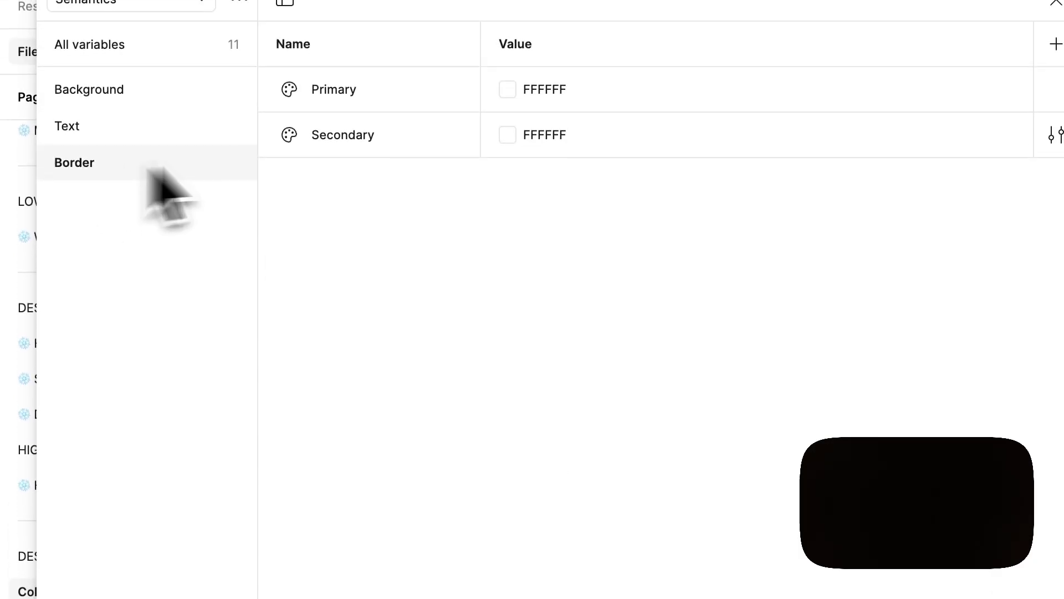
pyautogui.click(506, 90)
pyautogui.click(610, 125)
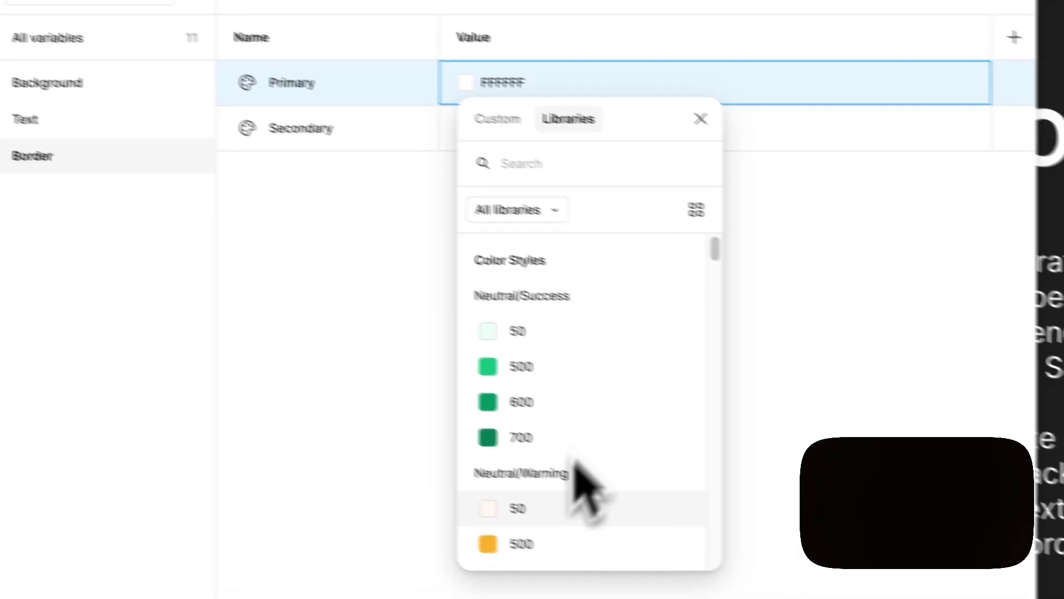
pyautogui.scroll(-10, 578, 466)
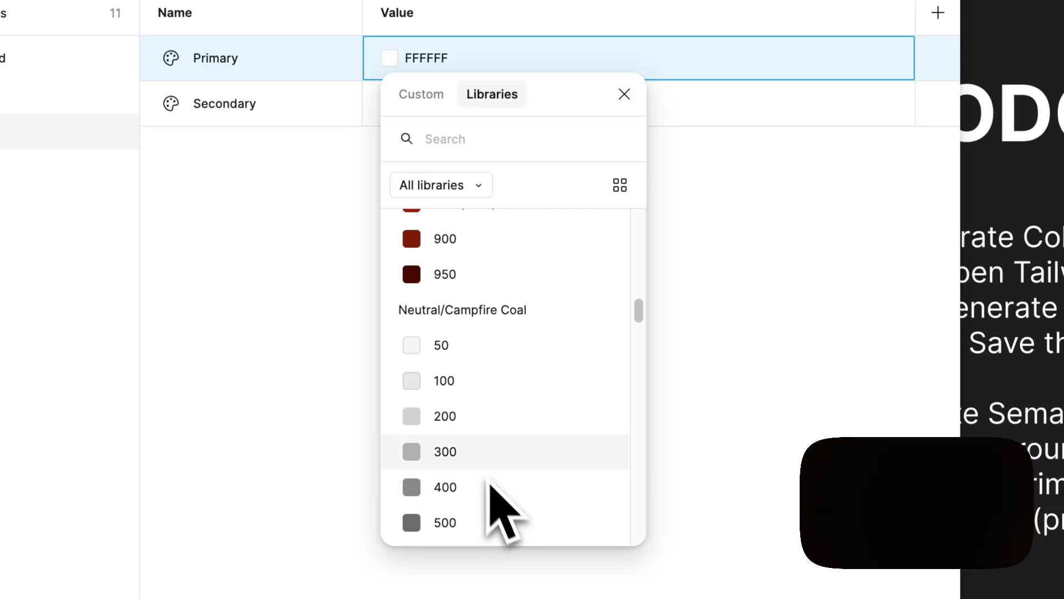
pyautogui.click(475, 453)
# Step: Link the Border group's Secondary variable to the library color Neutral/Campfire Coal/200
pyautogui.click(395, 110)
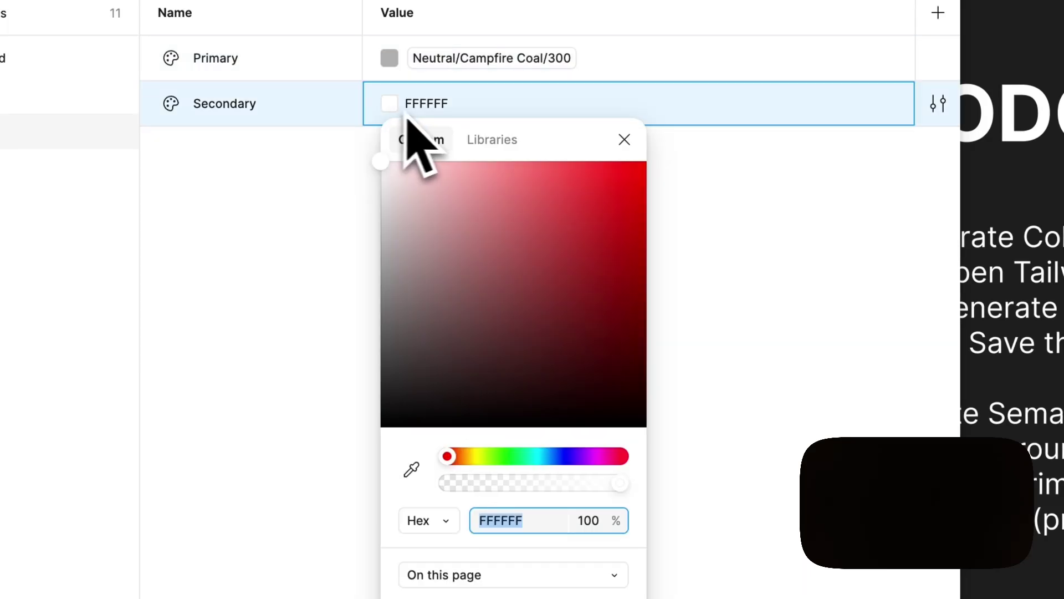
pyautogui.click(486, 140)
pyautogui.scroll(-5, 499, 488)
pyautogui.scroll(-8, 494, 494)
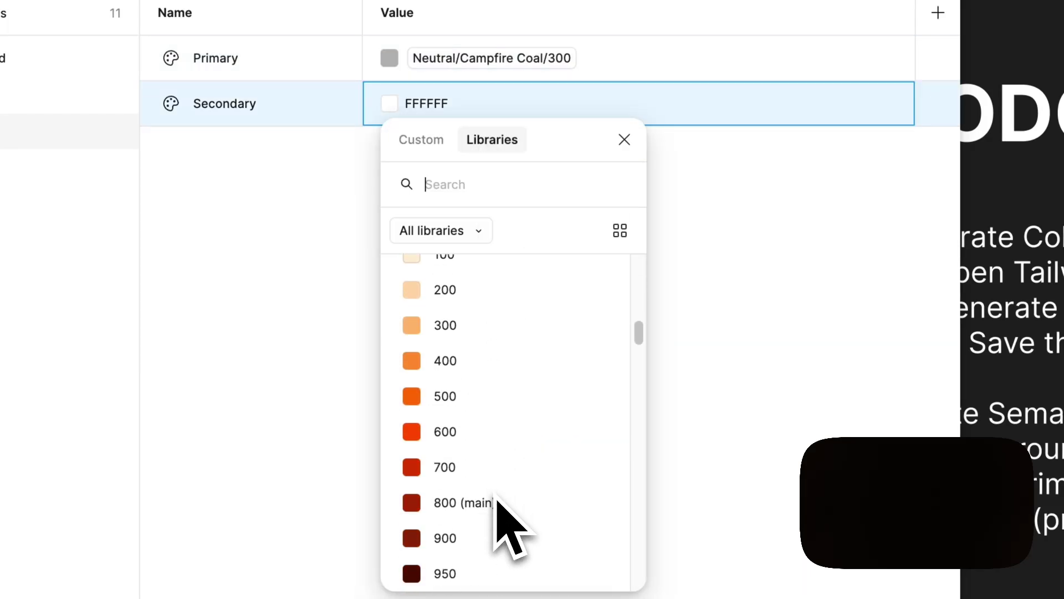
pyautogui.click(481, 491)
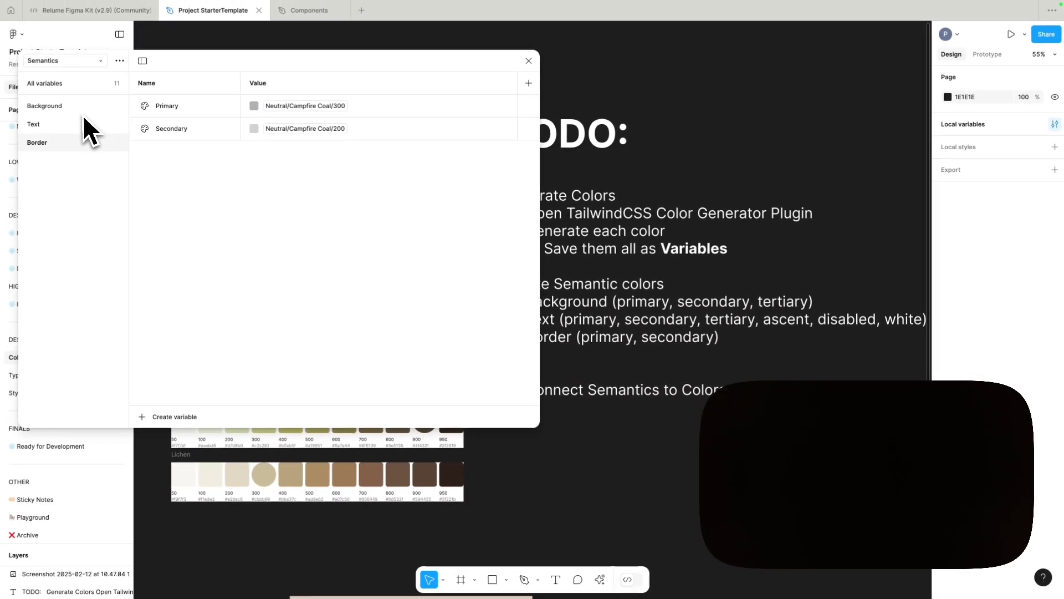
# Step: Close the local variables window to return to the color palettes and TODO notes on the canvas
pyautogui.hscroll(-4, 718, 307)
pyautogui.hscroll(2, 717, 308)
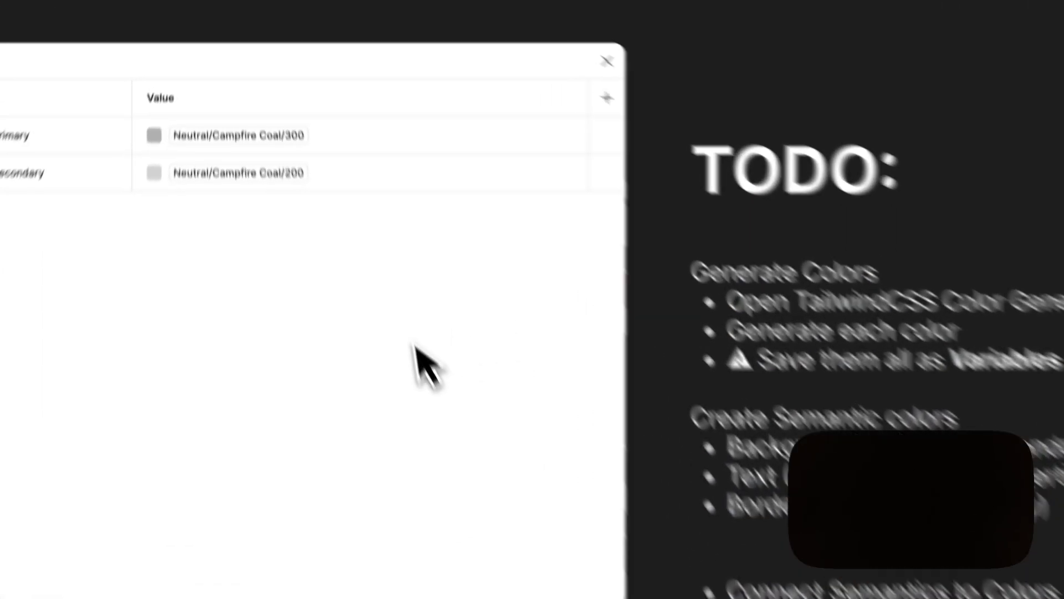
pyautogui.click(608, 61)
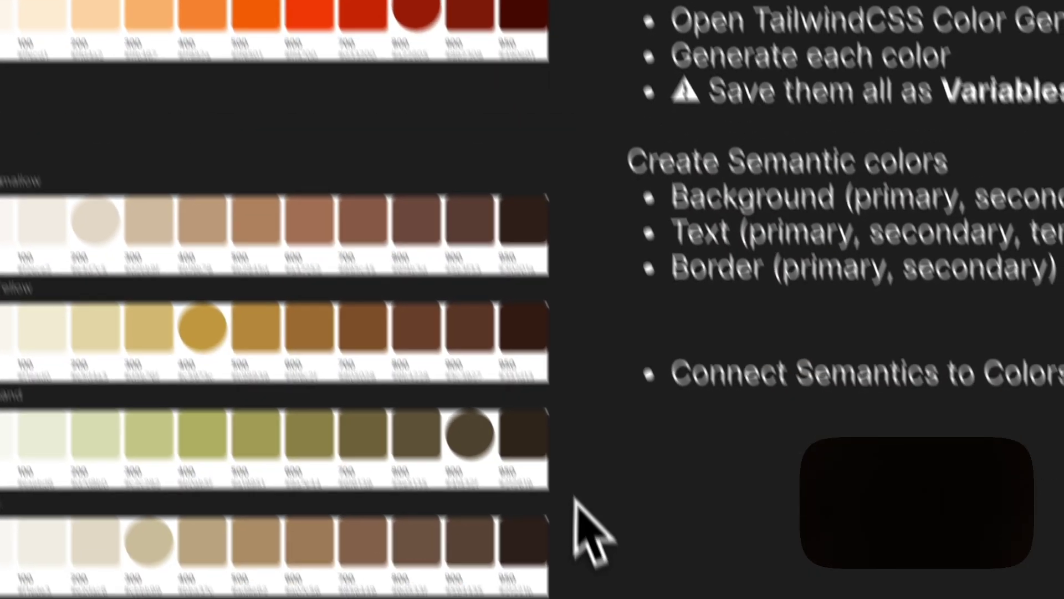